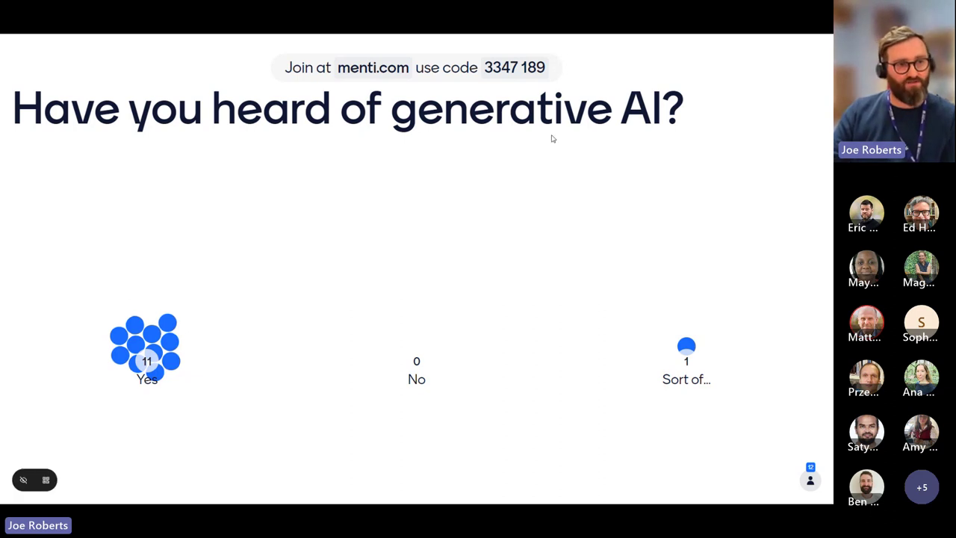
Advance to the "Have you used generative AI?" poll, start it for the audience, and move on to the following slide
key(Right)
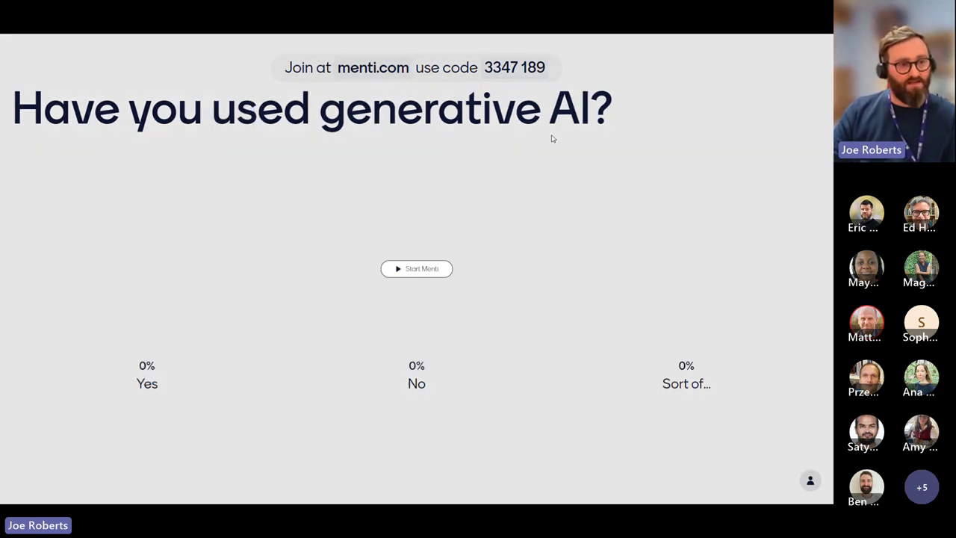
click(415, 270)
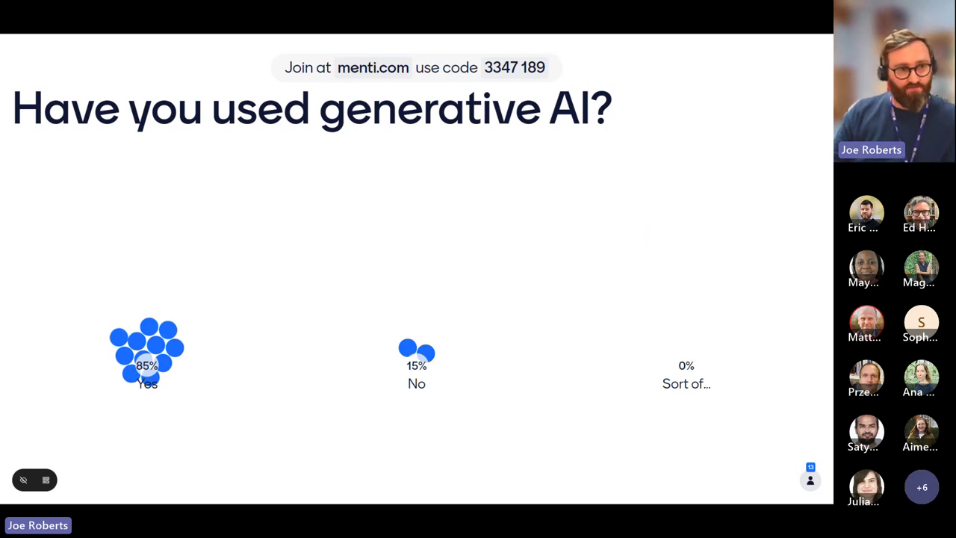
key(Right)
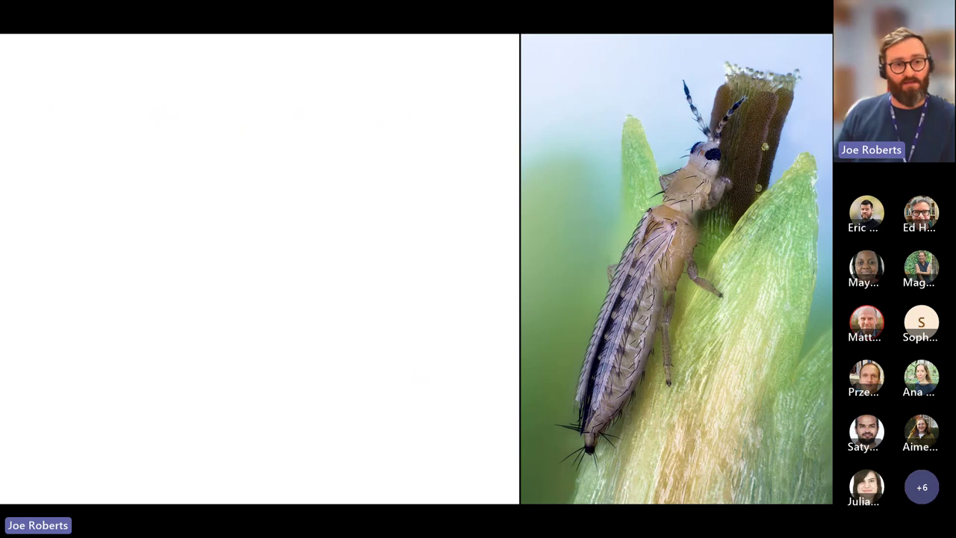
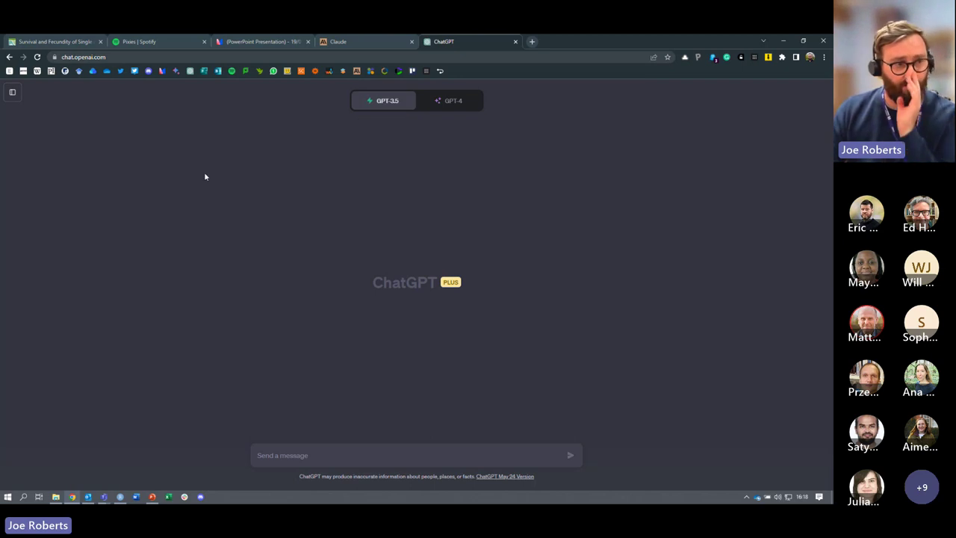
Switch the new chat to the GPT-4 model with Plugins
mouse_move(388, 109)
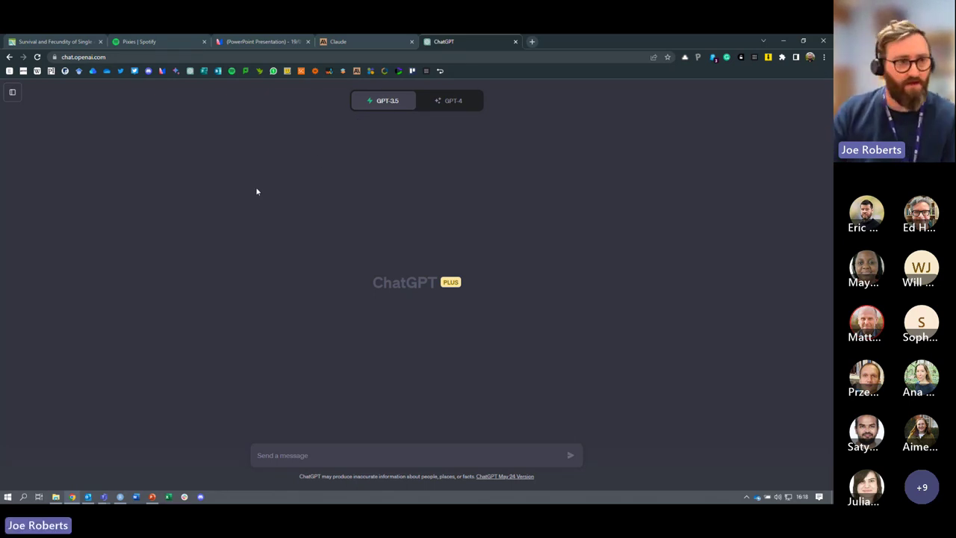
click(457, 103)
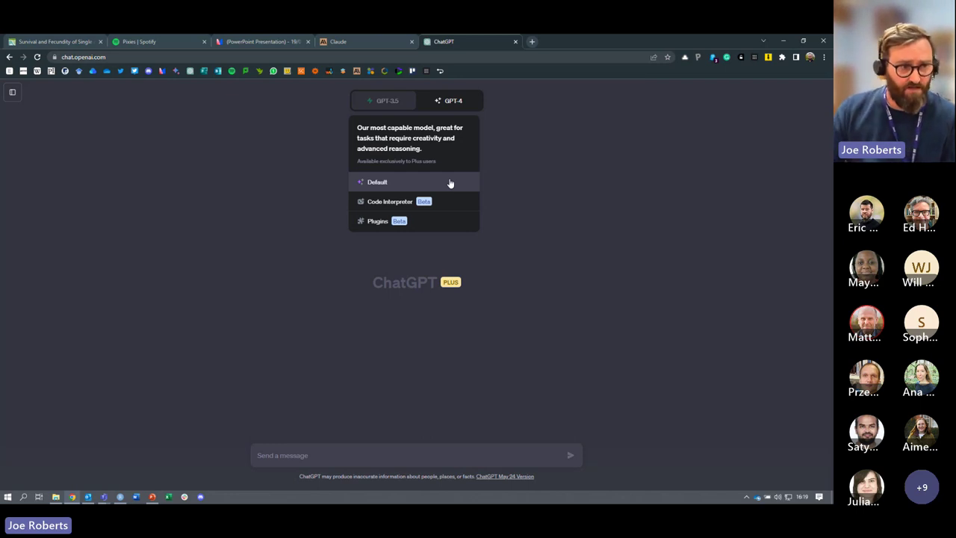
click(450, 223)
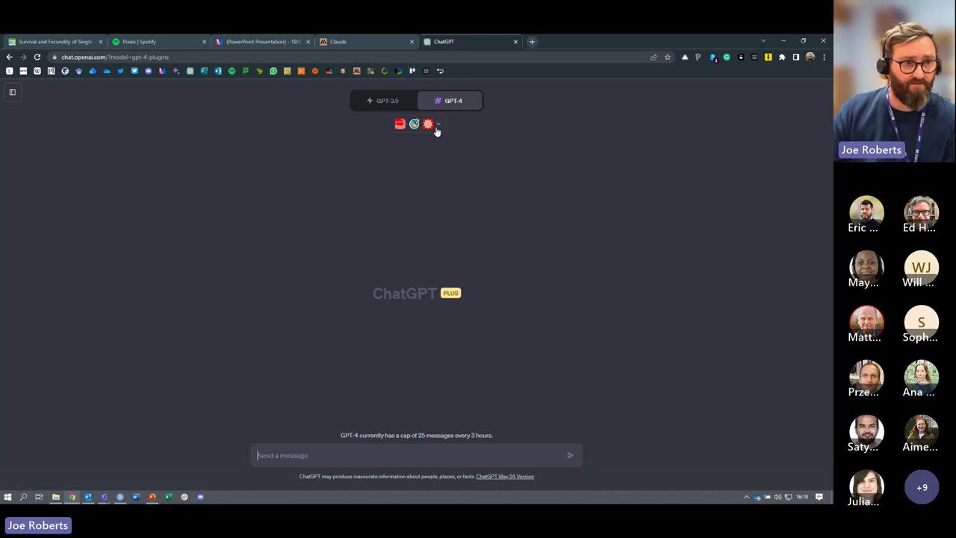
Review the enabled plugins, view the popular offerings in the plugin store, and close the store
click(437, 130)
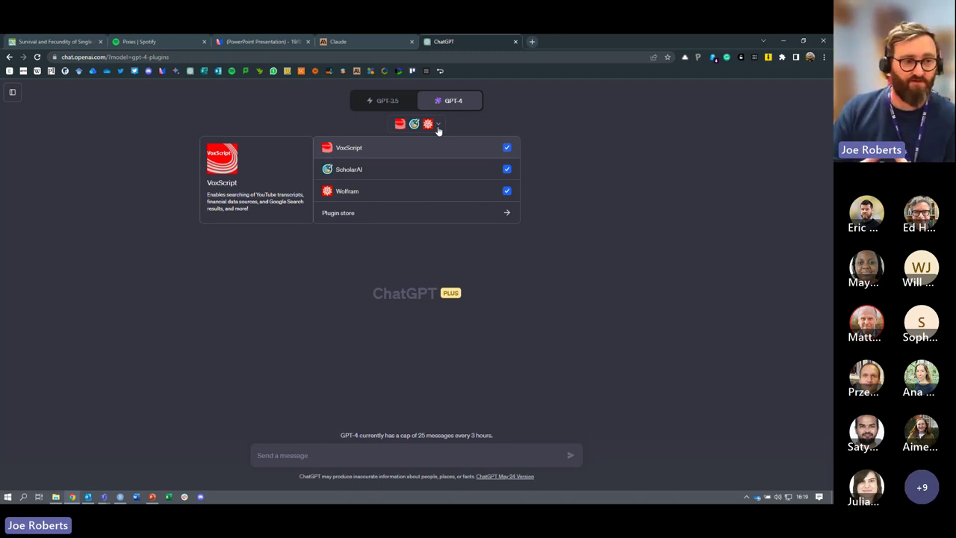
click(394, 219)
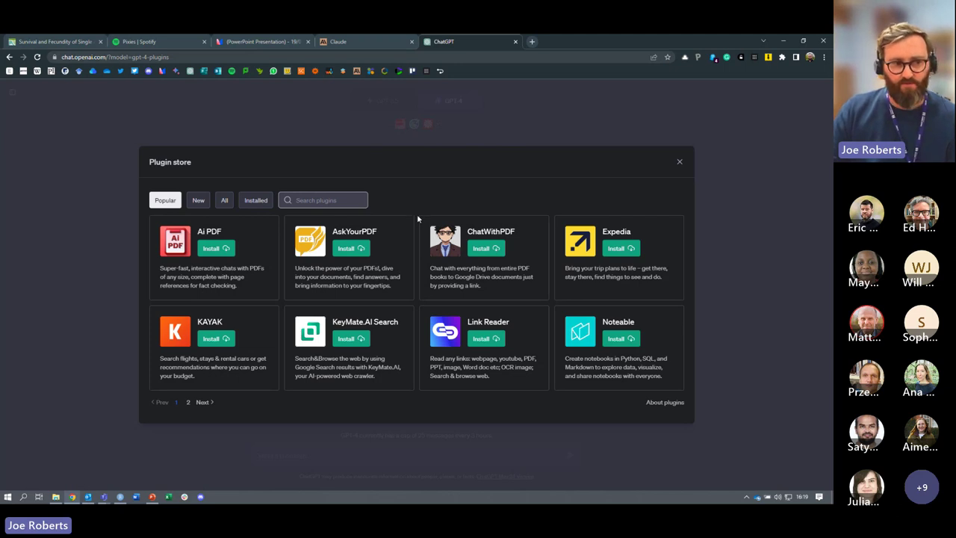
click(679, 163)
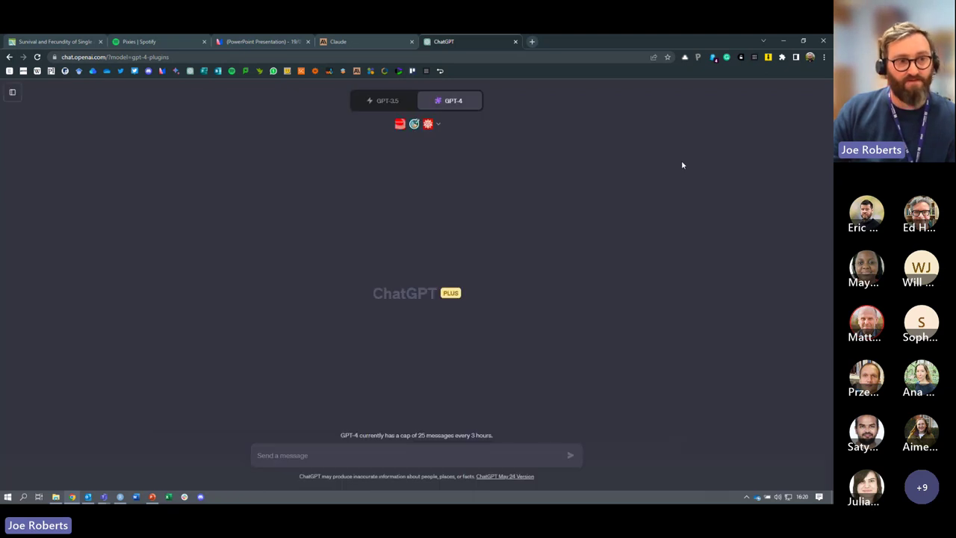
Show the enabled plugins once more, and set the GPT-4 mode to Code Interpreter
click(432, 125)
mouse_move(457, 101)
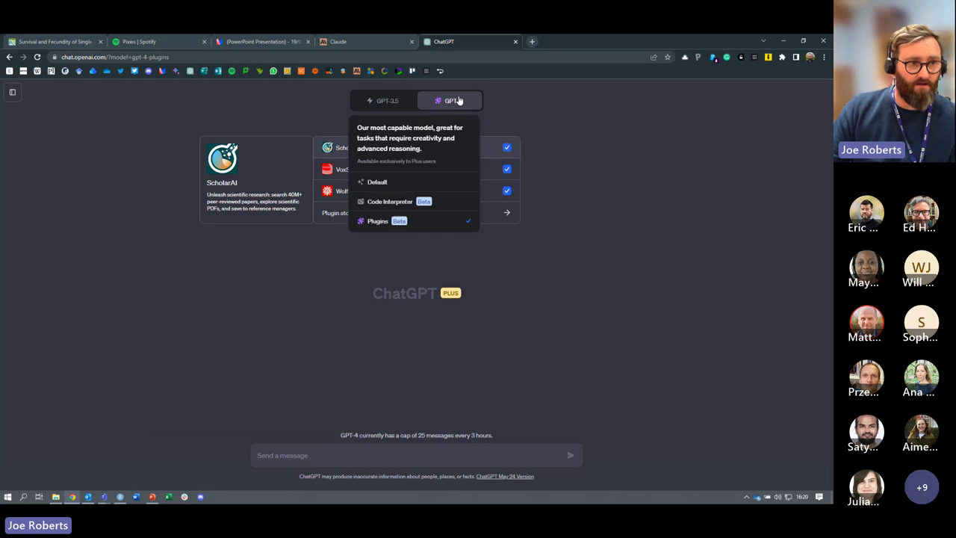
click(454, 207)
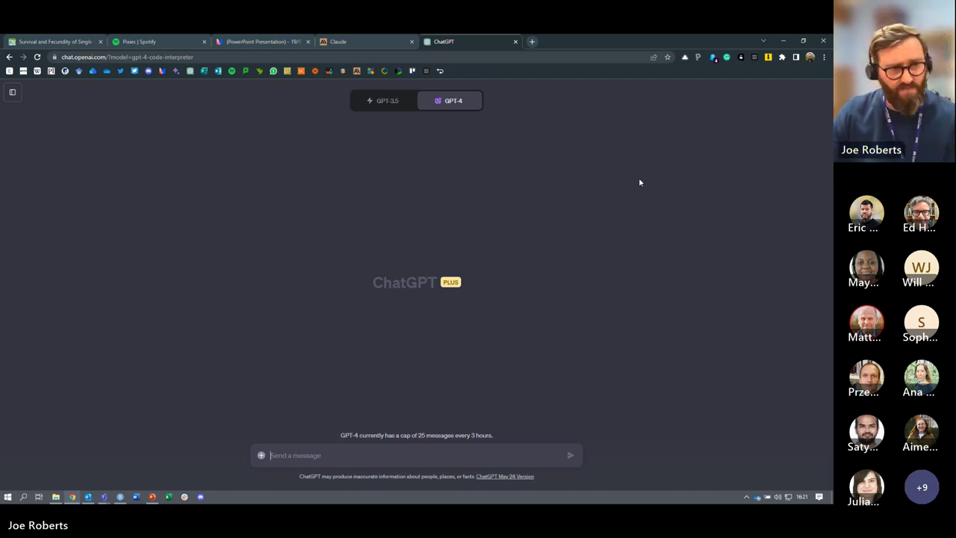
Attach data.csv from the Publications > Manuscripts > 2023 > Thrips CHC folder to the chat message
click(262, 456)
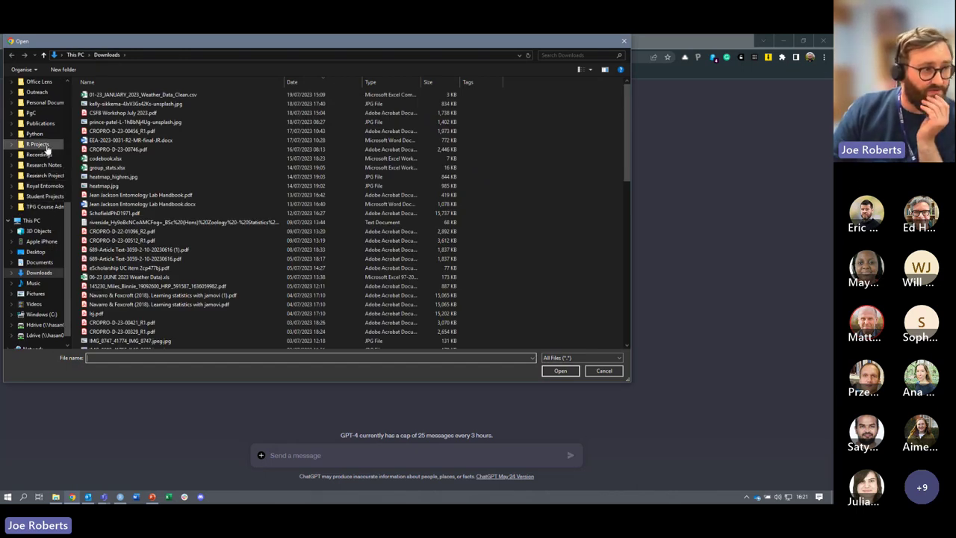
click(40, 122)
double_click(132, 107)
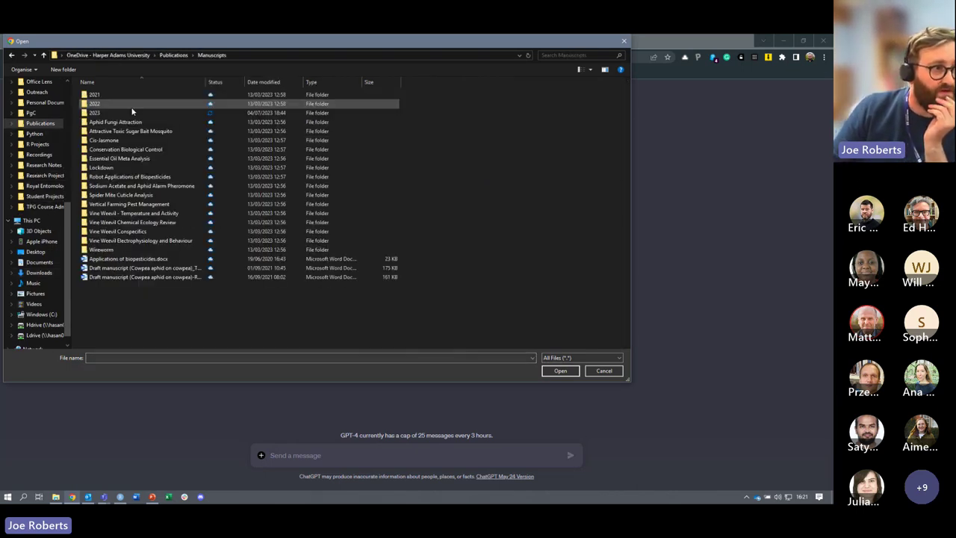
double_click(136, 112)
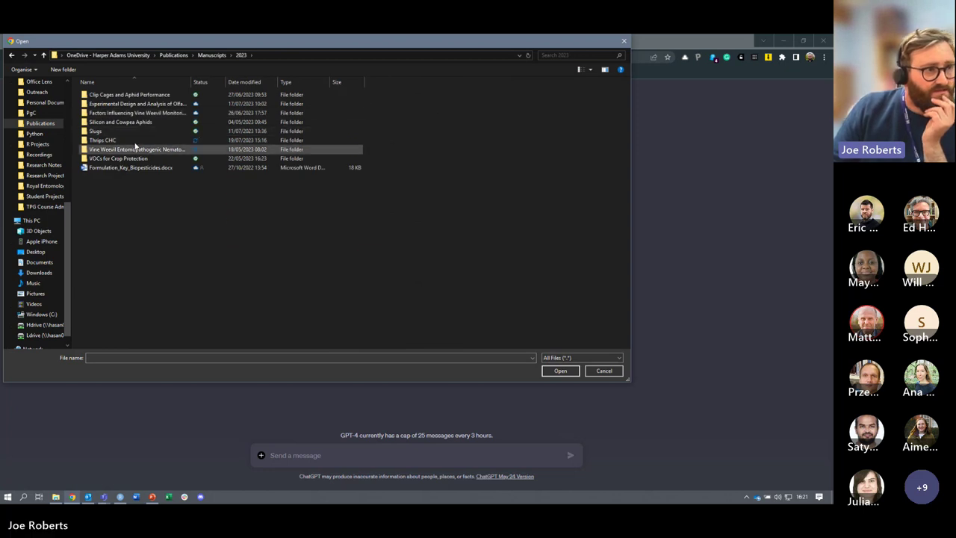
double_click(133, 140)
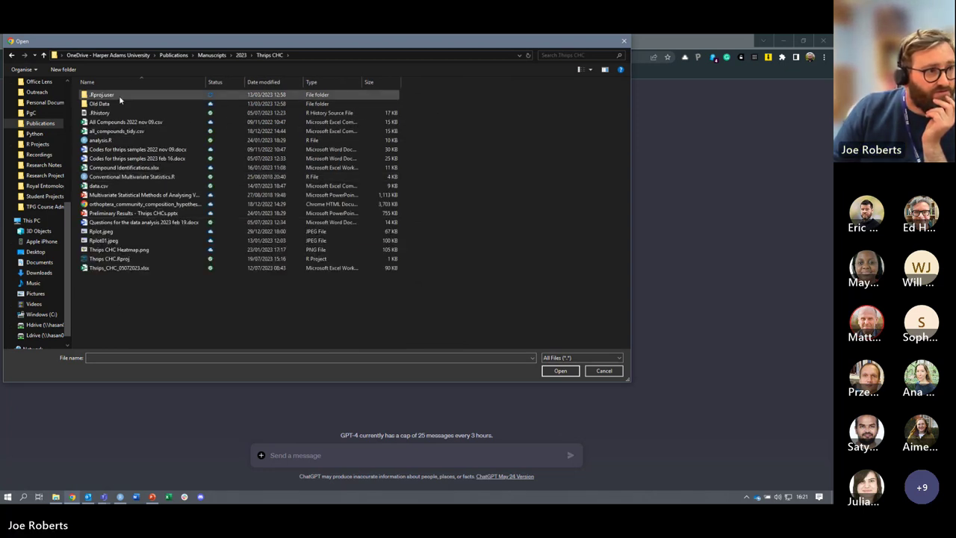
click(98, 186)
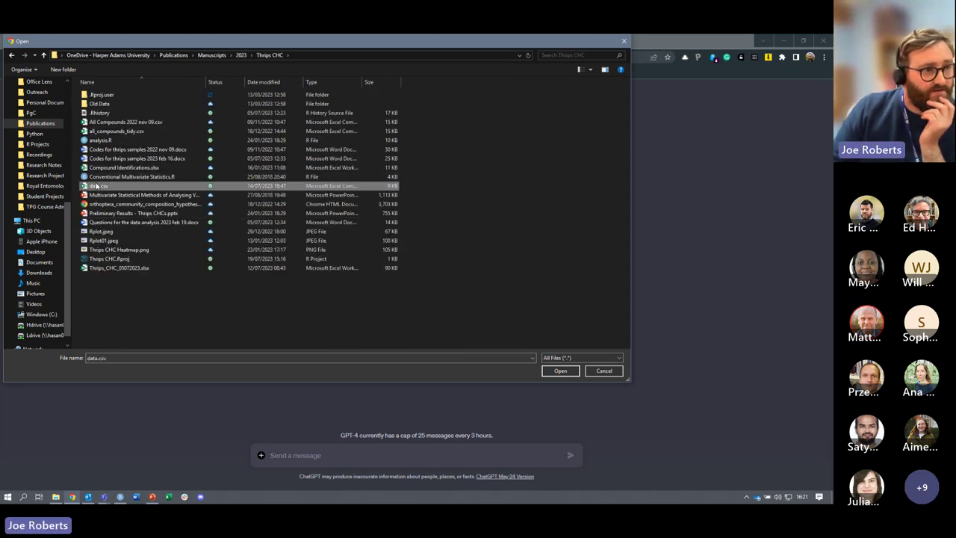
click(569, 371)
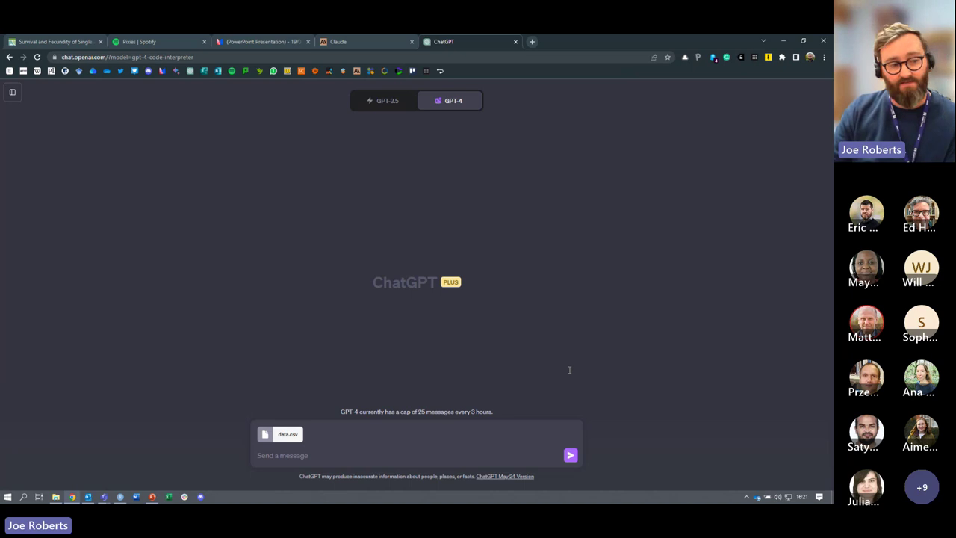
click(303, 456)
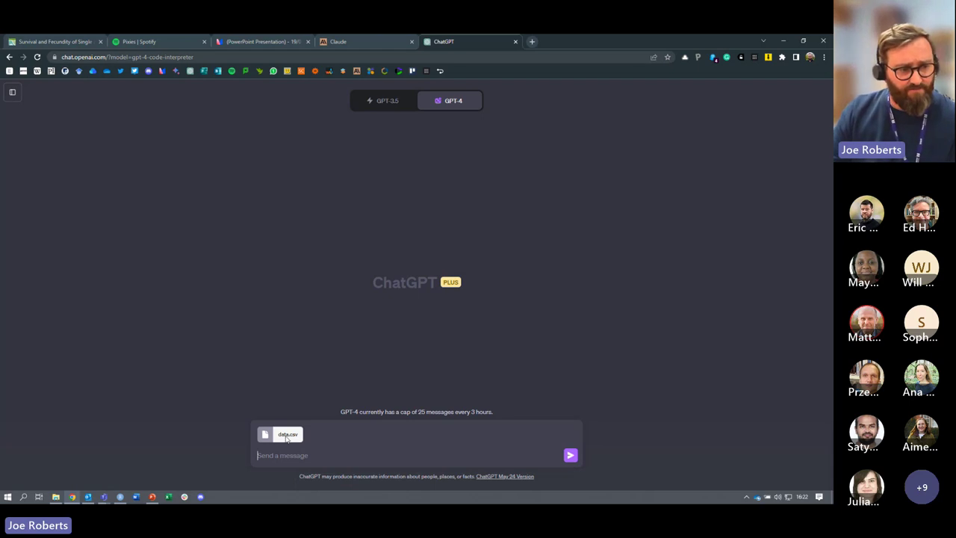
click(304, 458)
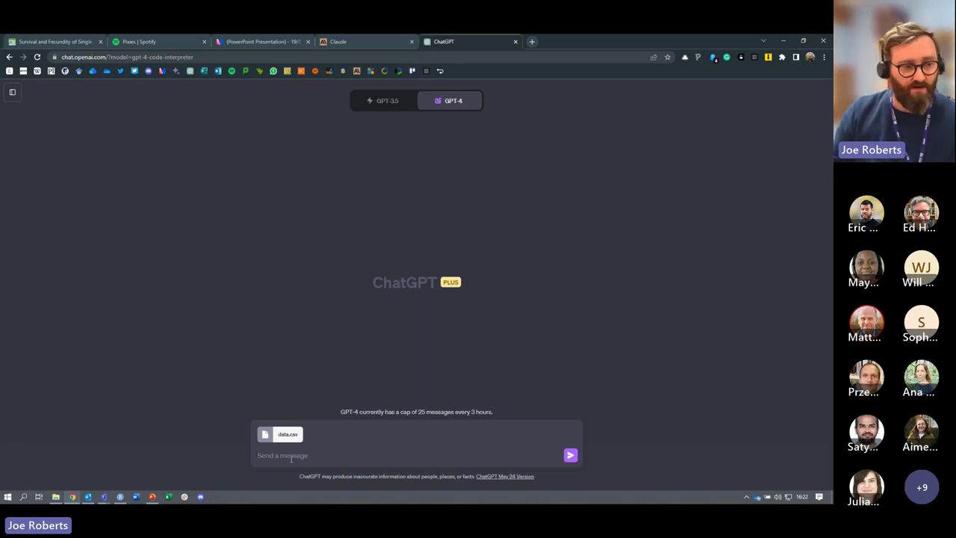
Open data.csv from Publications > Manuscripts > 2023 > Thrips CHC in Excel to inspect its sample, group and compound columns
click(56, 497)
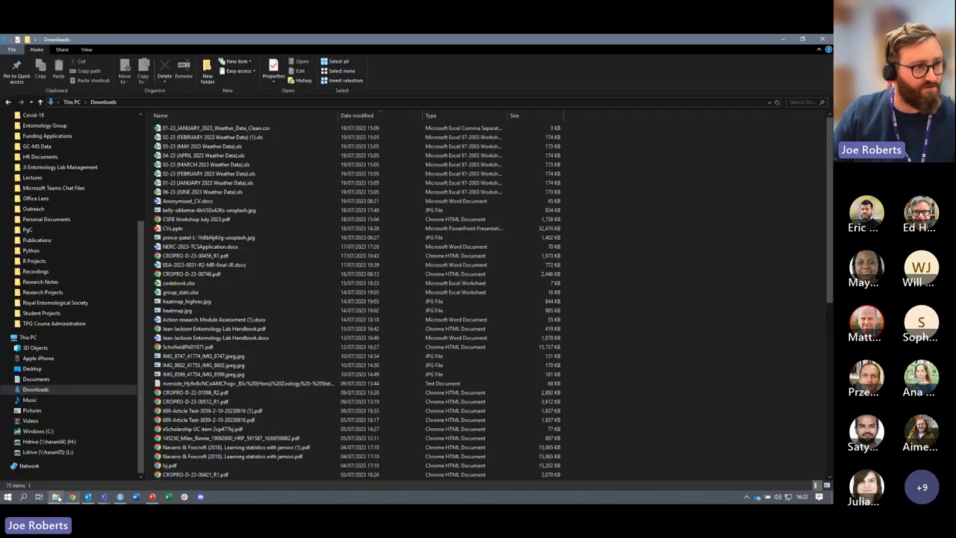
click(54, 241)
double_click(171, 138)
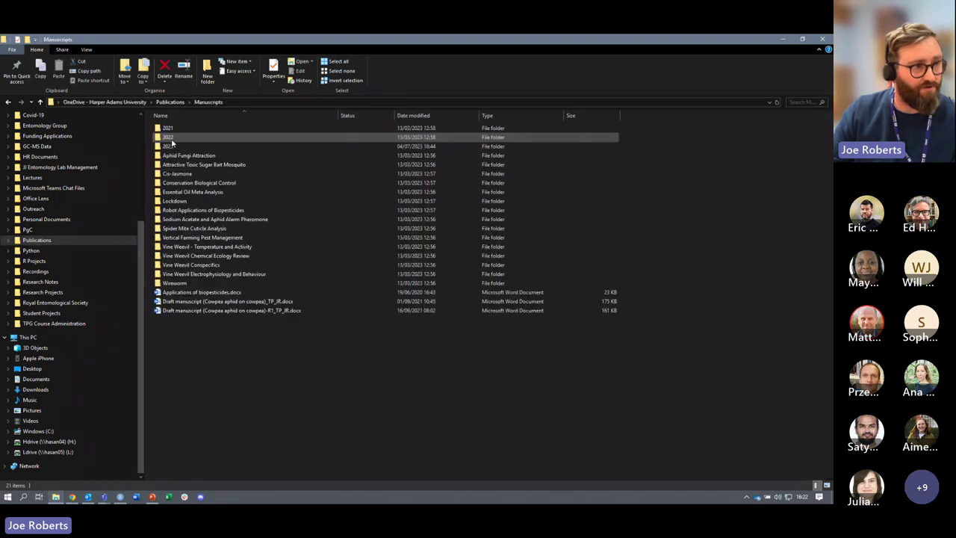
double_click(184, 145)
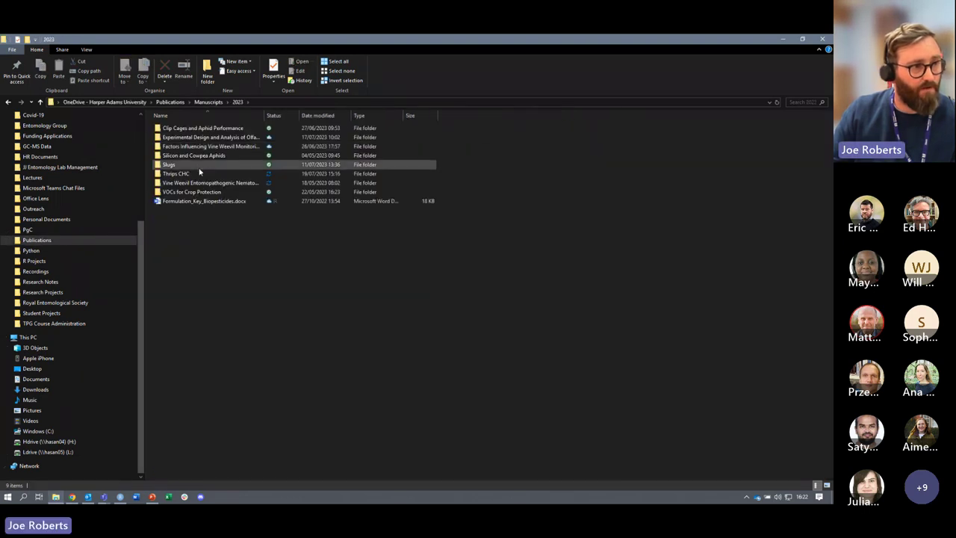
double_click(199, 172)
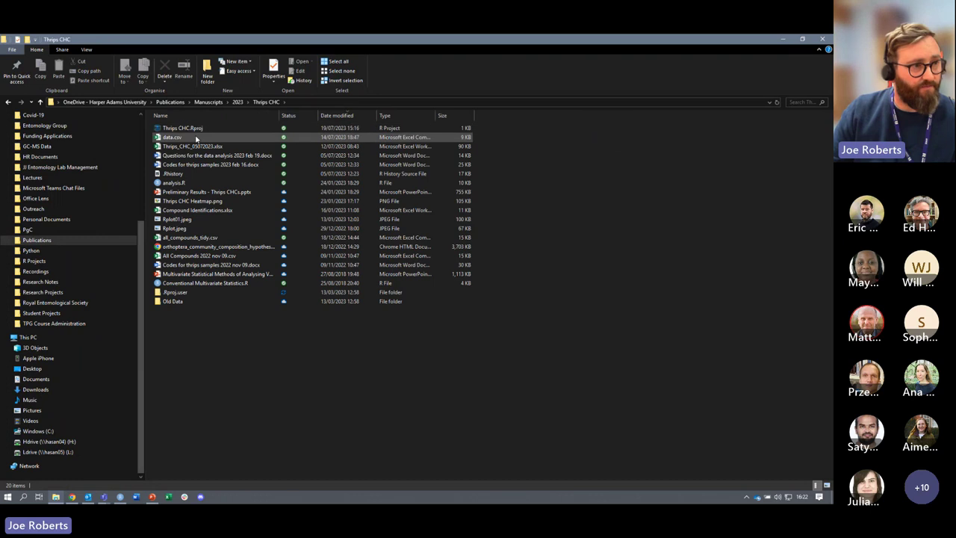
double_click(196, 137)
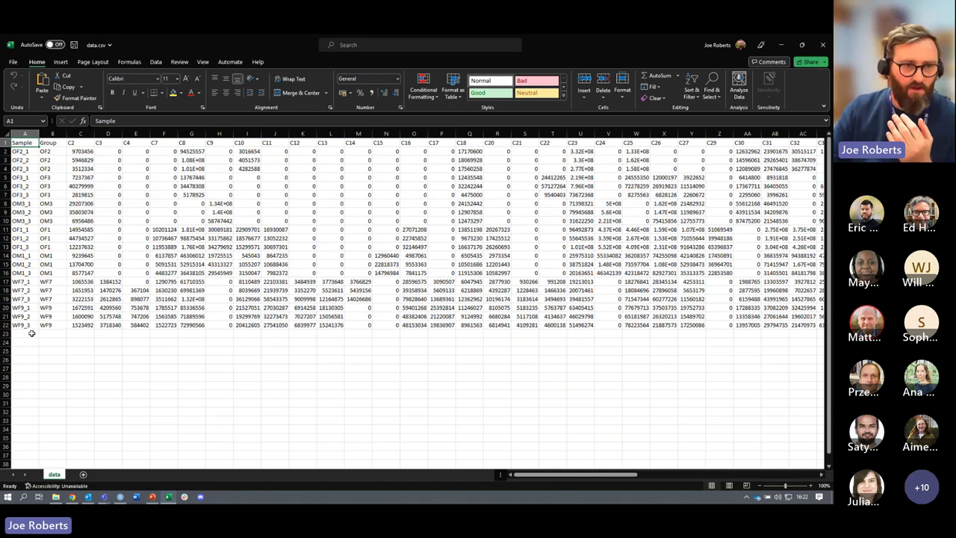
Switch back to ChatGPT and send the prompt "Can you write a data dictionary for the attached file."
click(70, 496)
click(315, 454)
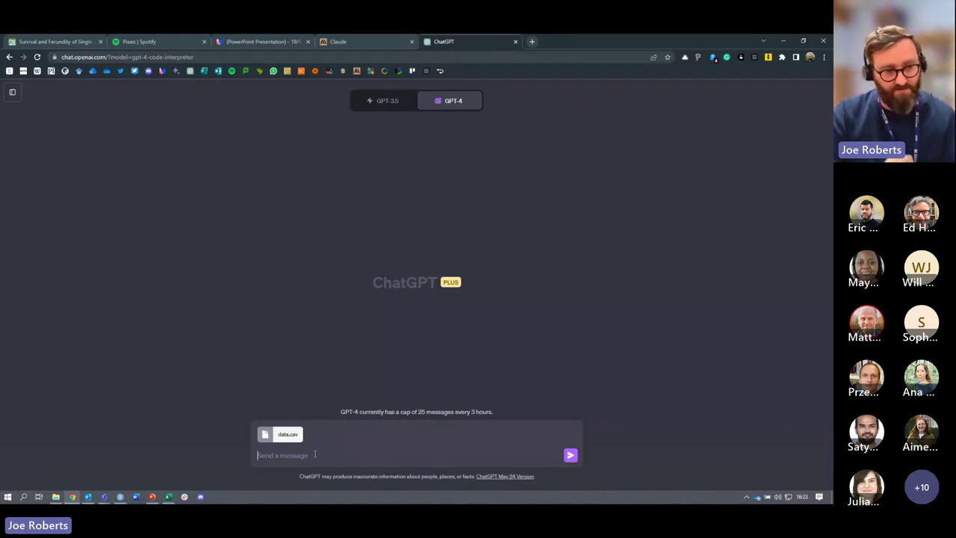
text(Ca)
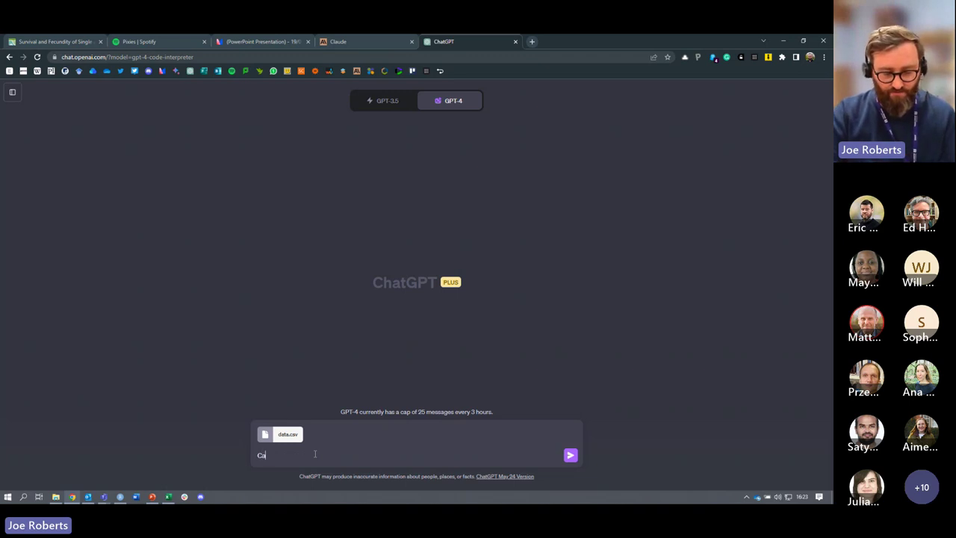
text(n you wr)
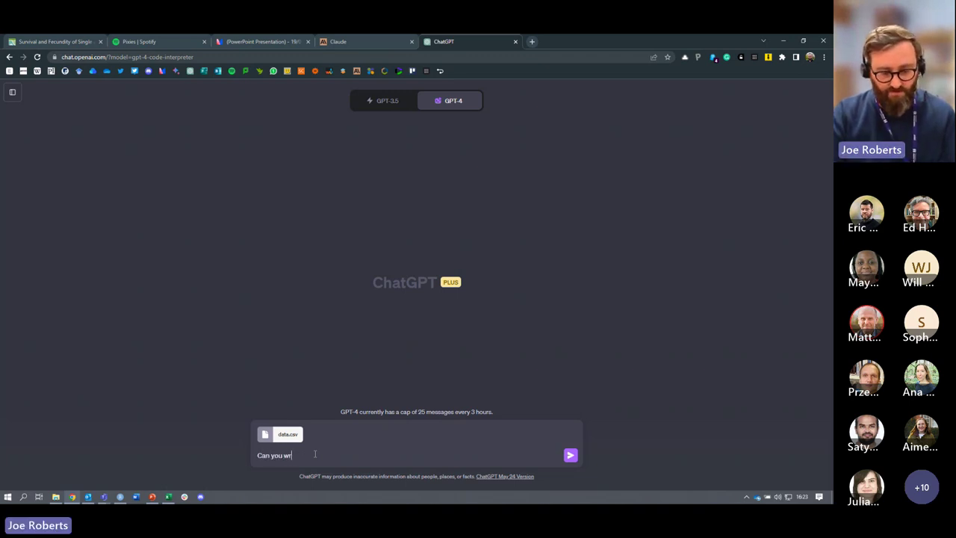
text(ite a data d)
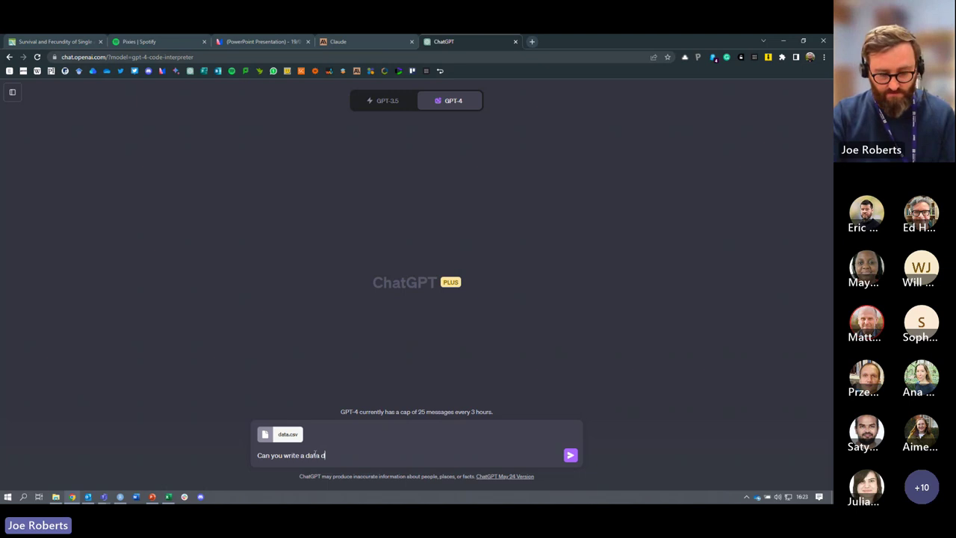
text(ictionary for )
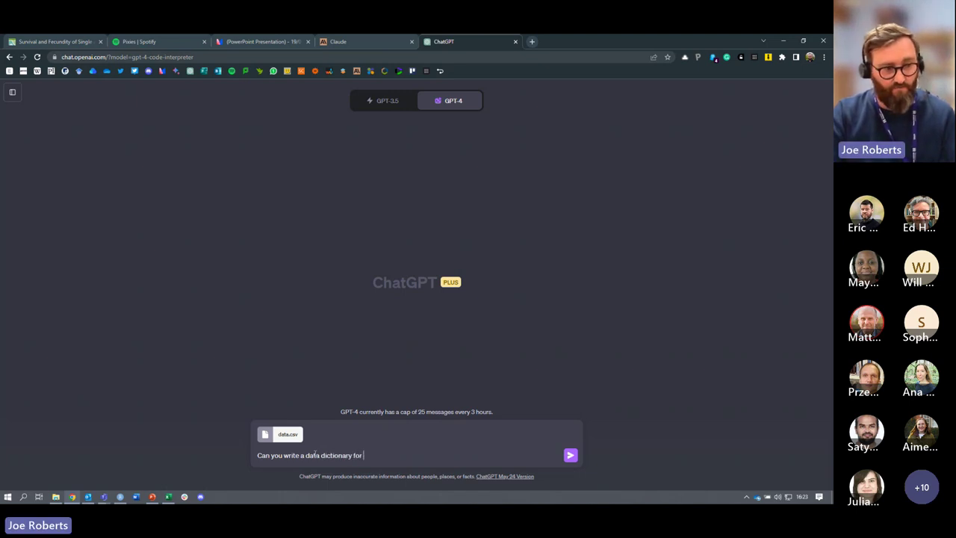
text(the attached file.)
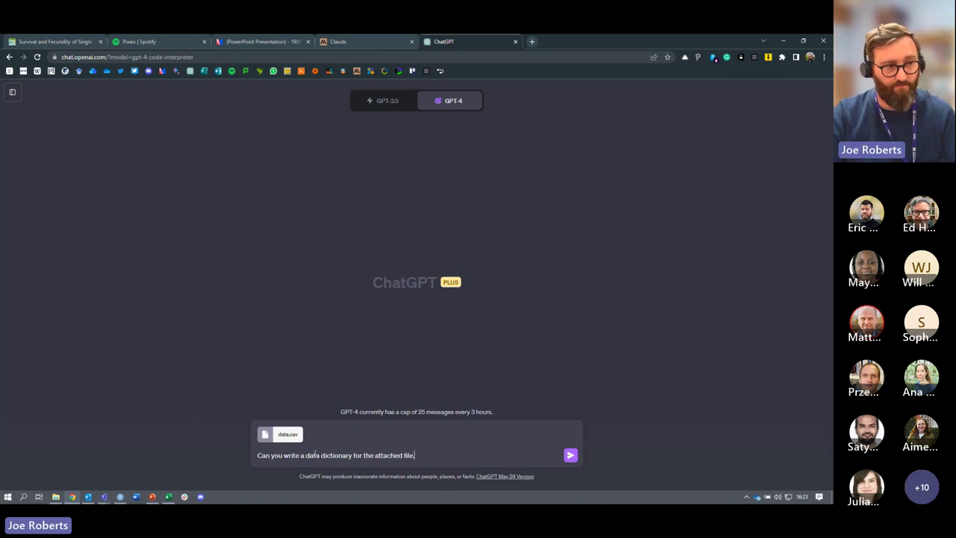
key(Return)
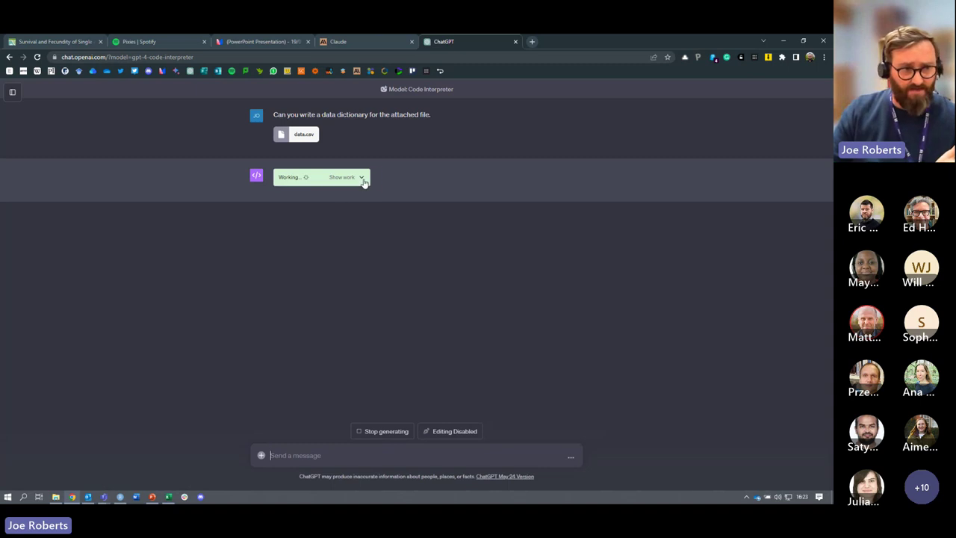
Expand the response's work and examine the Python code and the data preview it produces
click(371, 178)
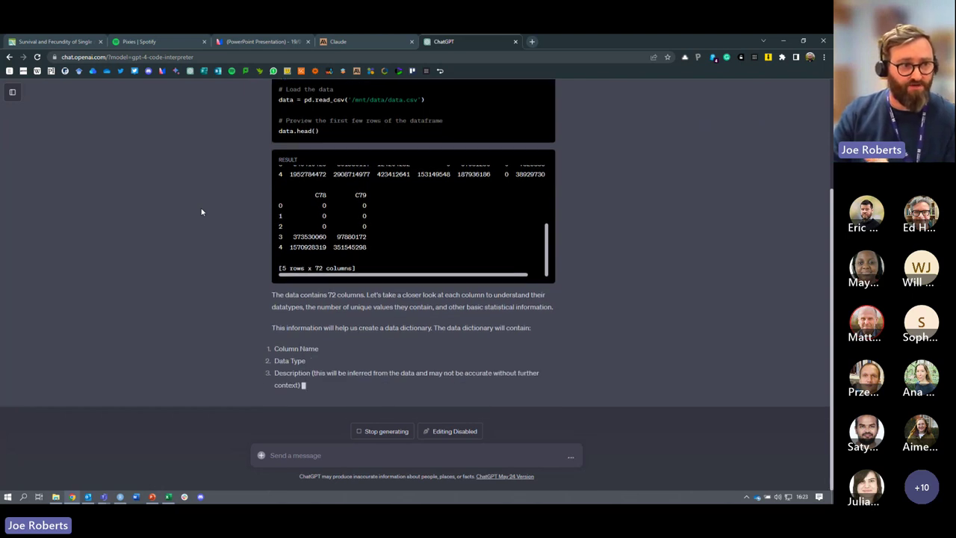
scroll(202, 210, up, 2)
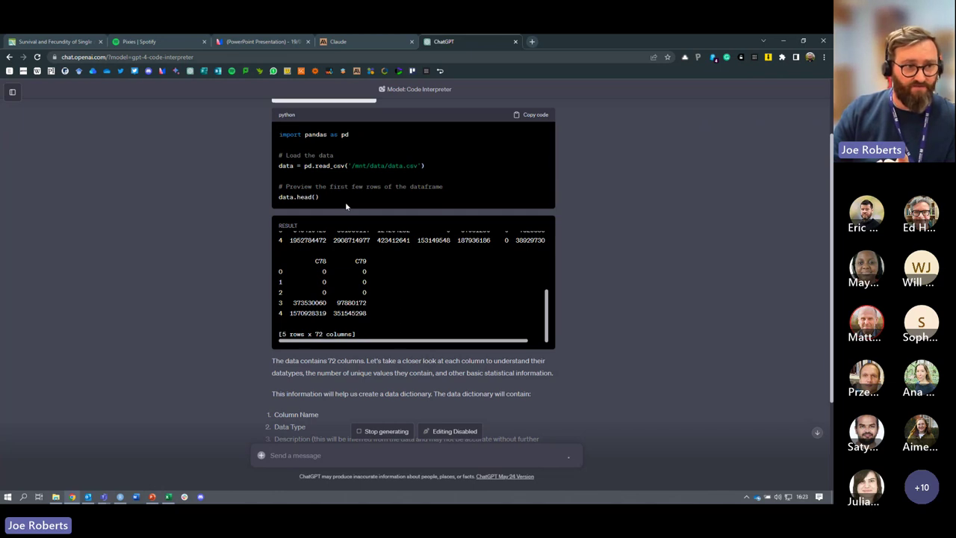
scroll(477, 263, up, 5)
scroll(486, 276, up, 1)
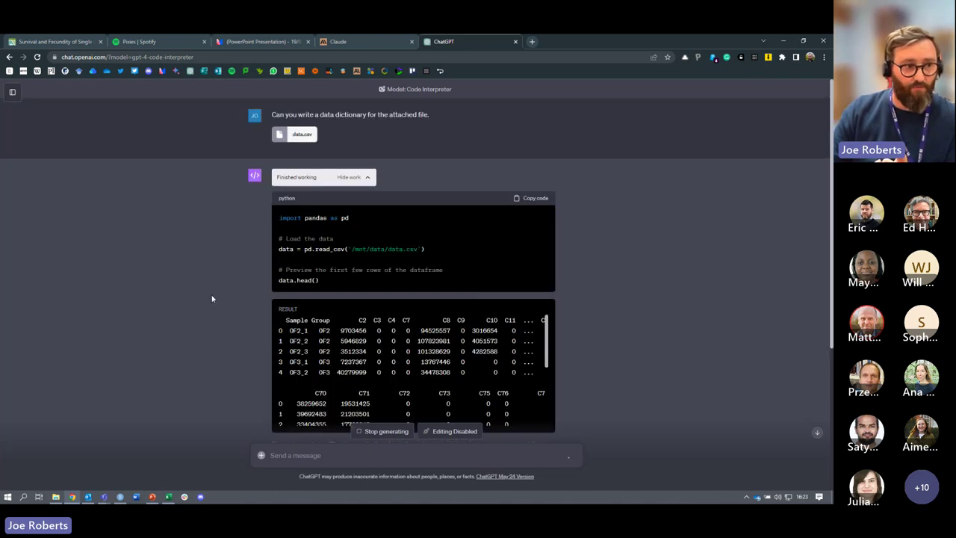
Examine the planned dictionary fields, the generated data dictionary table and the closing note in the response
scroll(212, 299, down, 1)
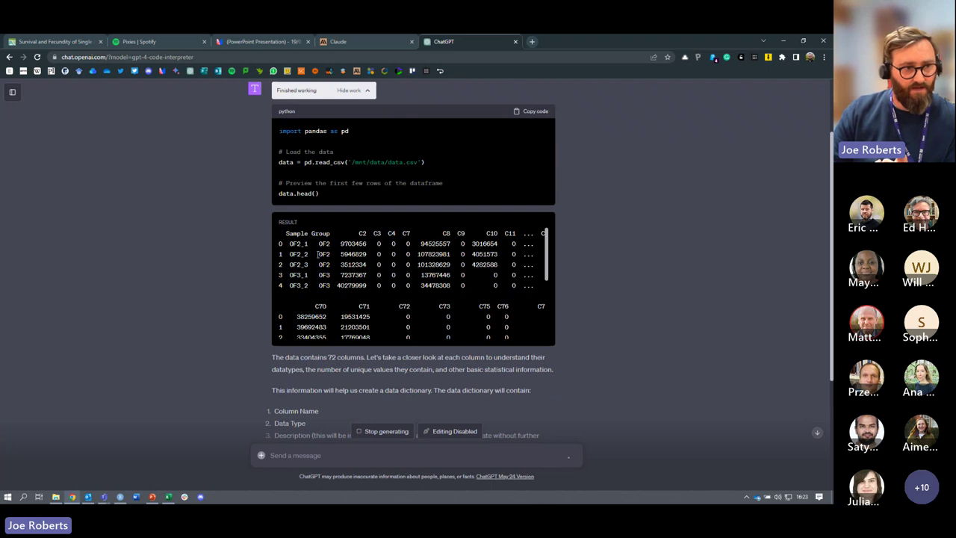
scroll(165, 299, down, 1)
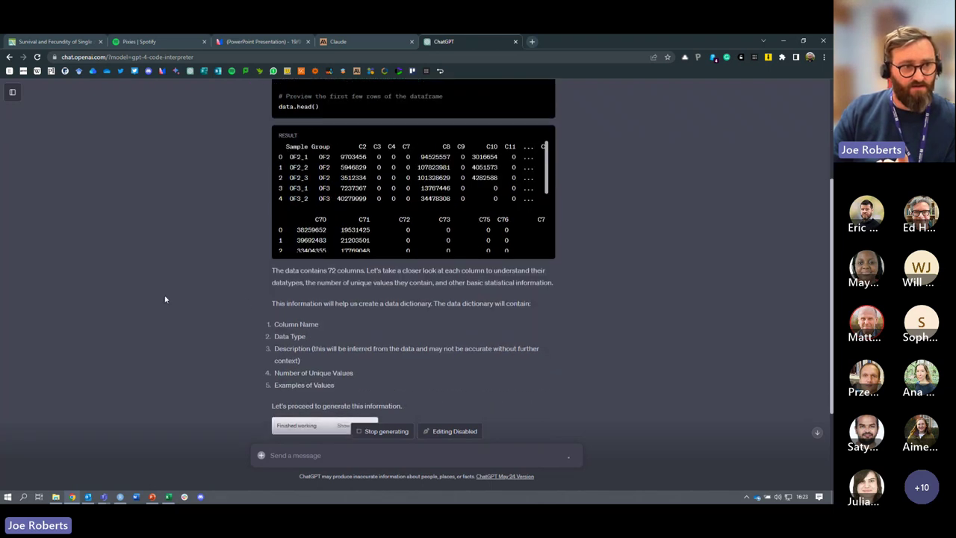
scroll(243, 259, down, 1)
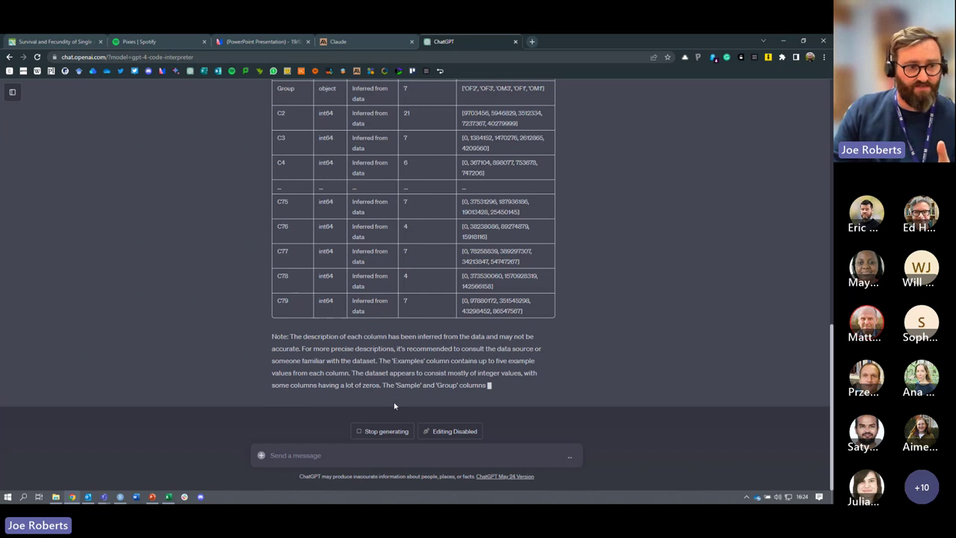
scroll(606, 364, up, 3)
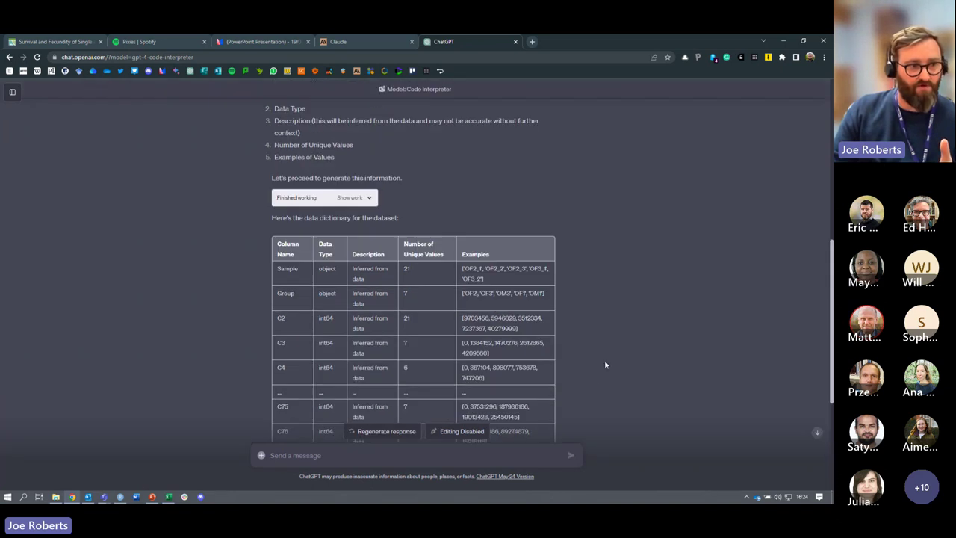
scroll(262, 279, down, 1)
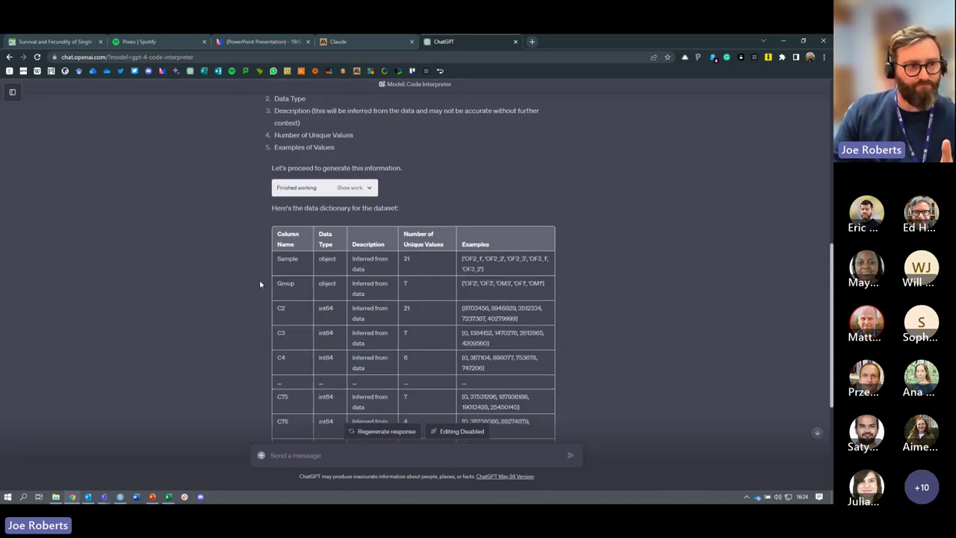
scroll(294, 209, down, 1)
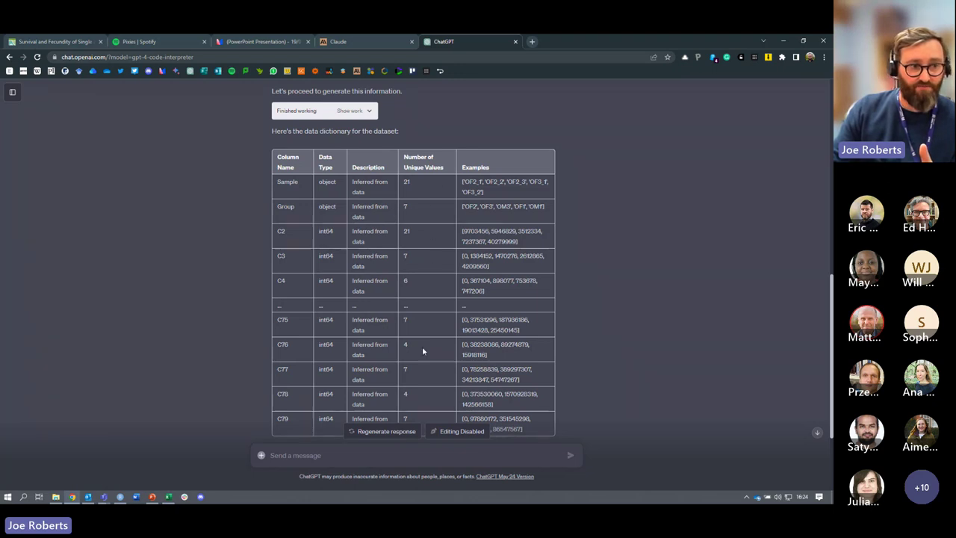
scroll(429, 239, up, 2)
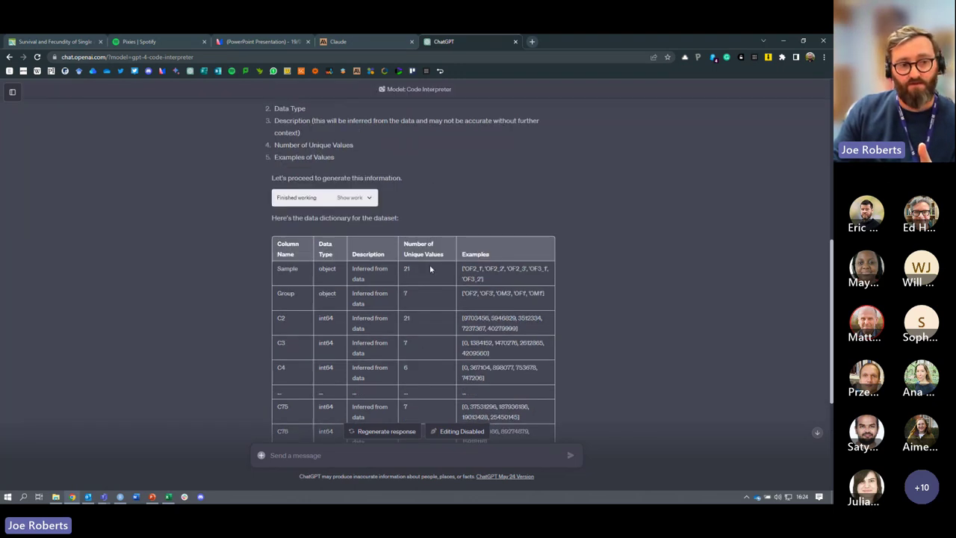
scroll(429, 269, down, 3)
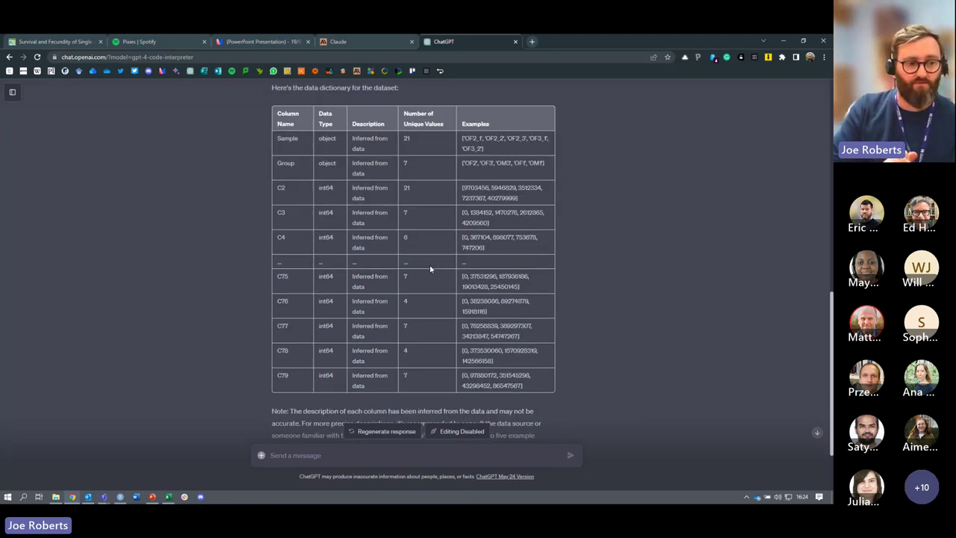
scroll(429, 269, down, 2)
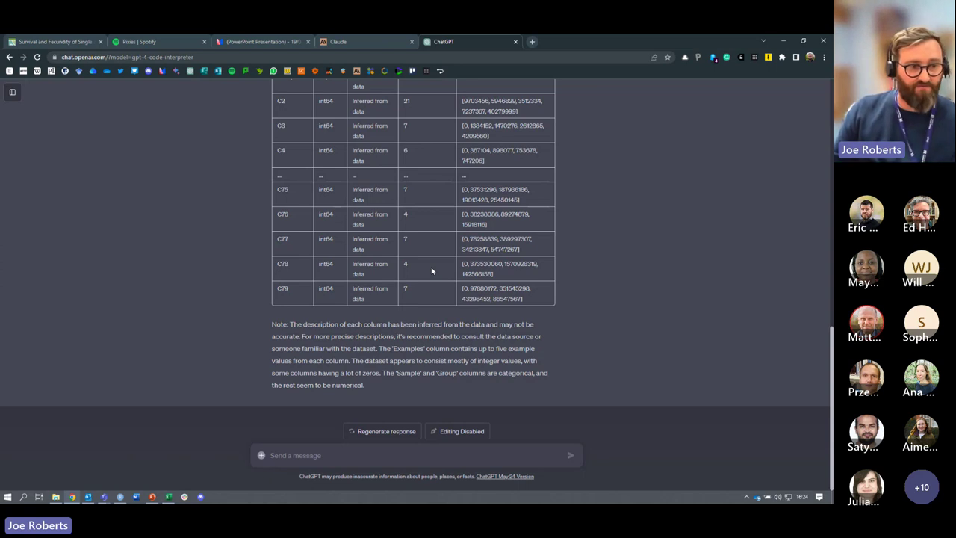
scroll(587, 293, up, 8)
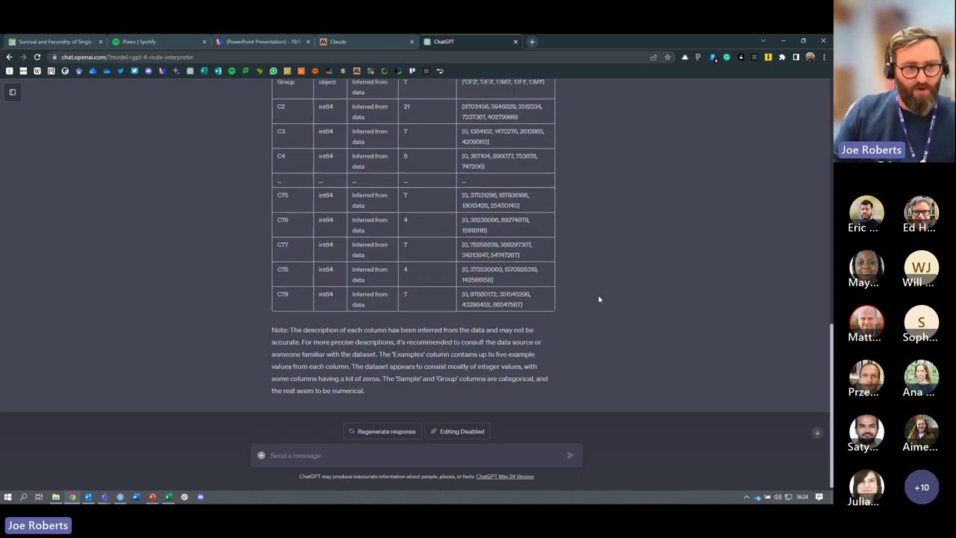
scroll(598, 299, up, 6)
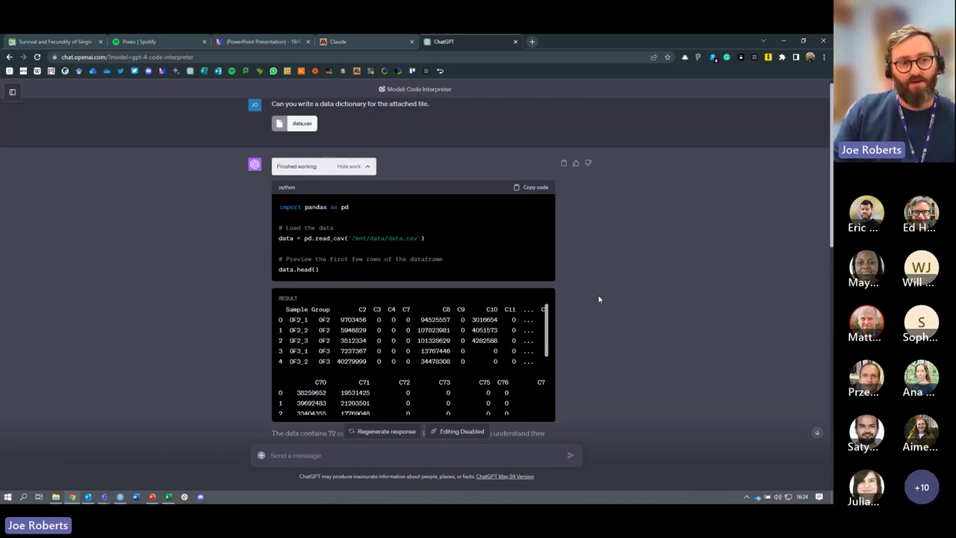
scroll(598, 298, down, 15)
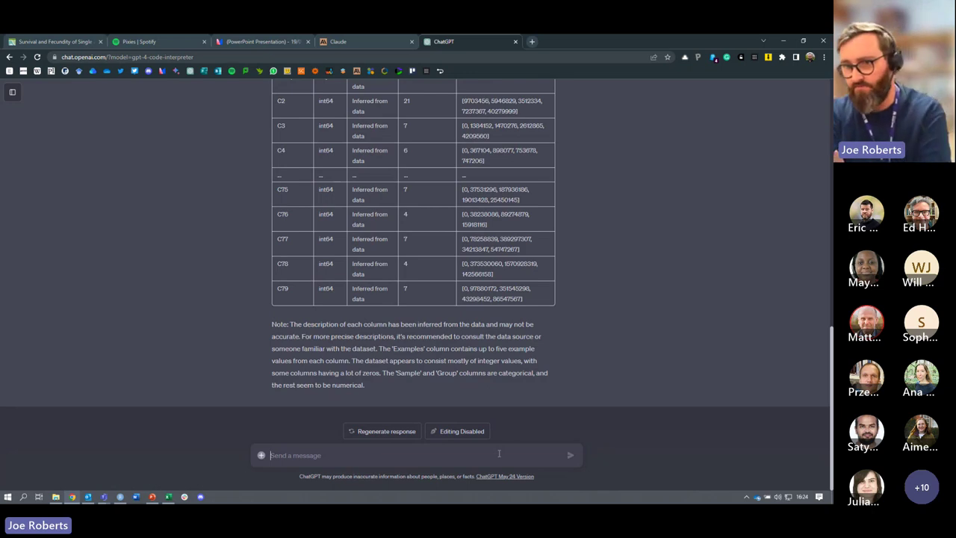
Send the prompt "Export this table as a csv file." in the same chat
click(499, 453)
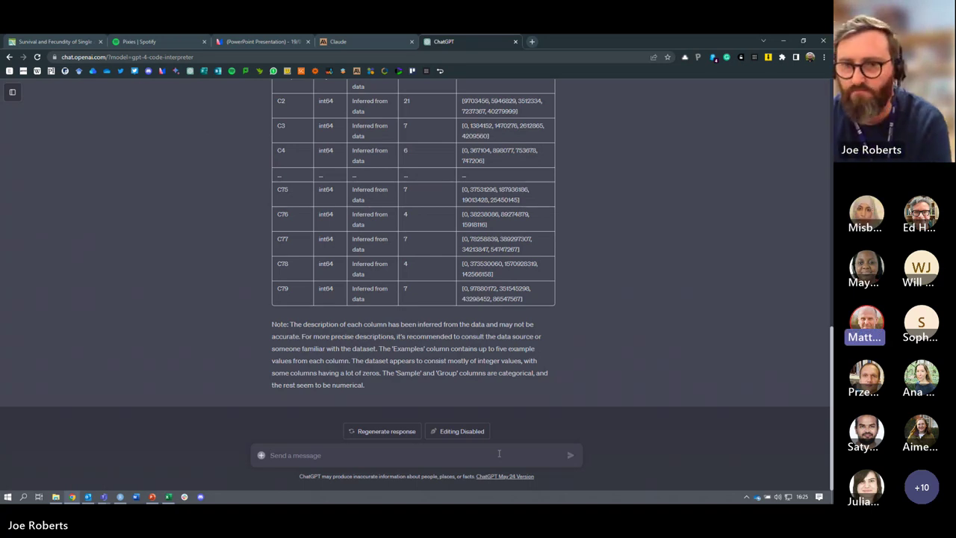
key(XF86AudioLowerVolume)
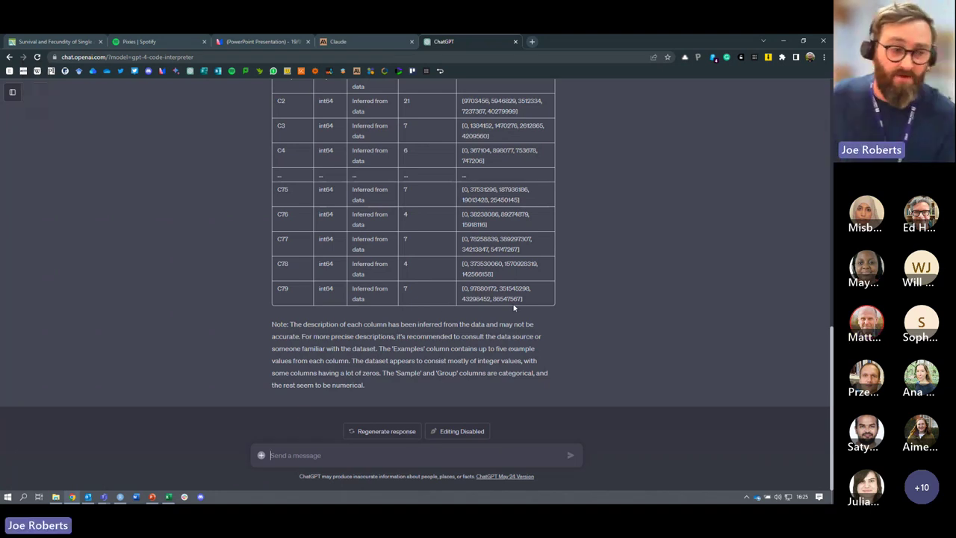
text(Ex)
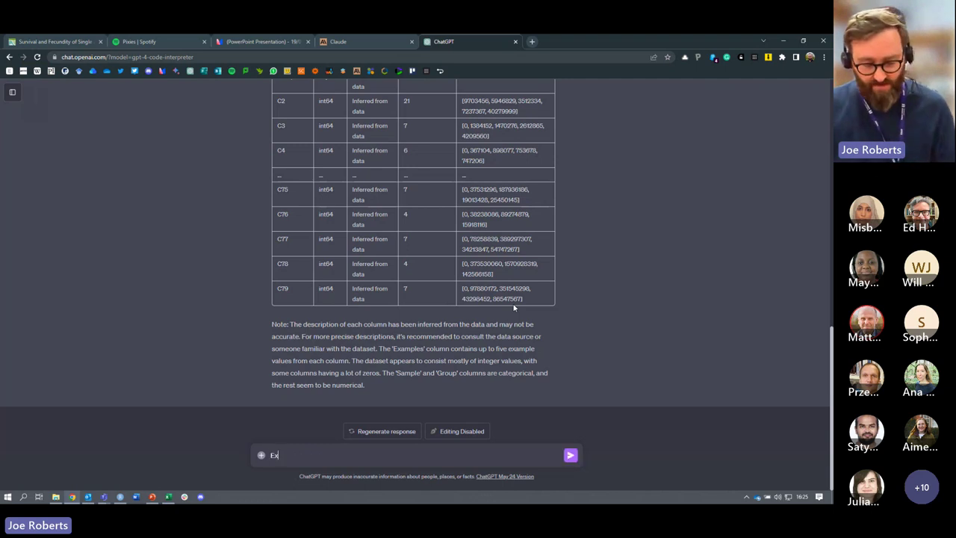
text(port this tab)
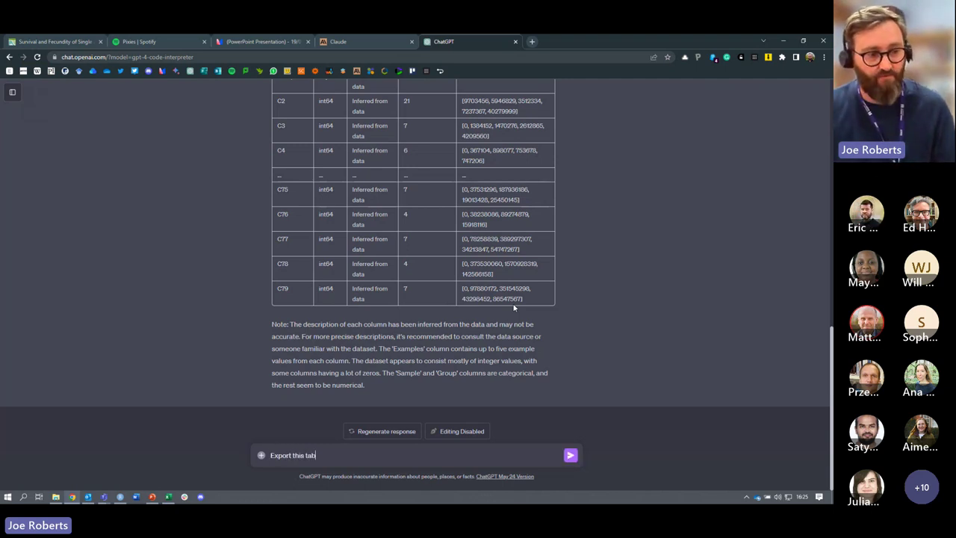
text(le as a csv)
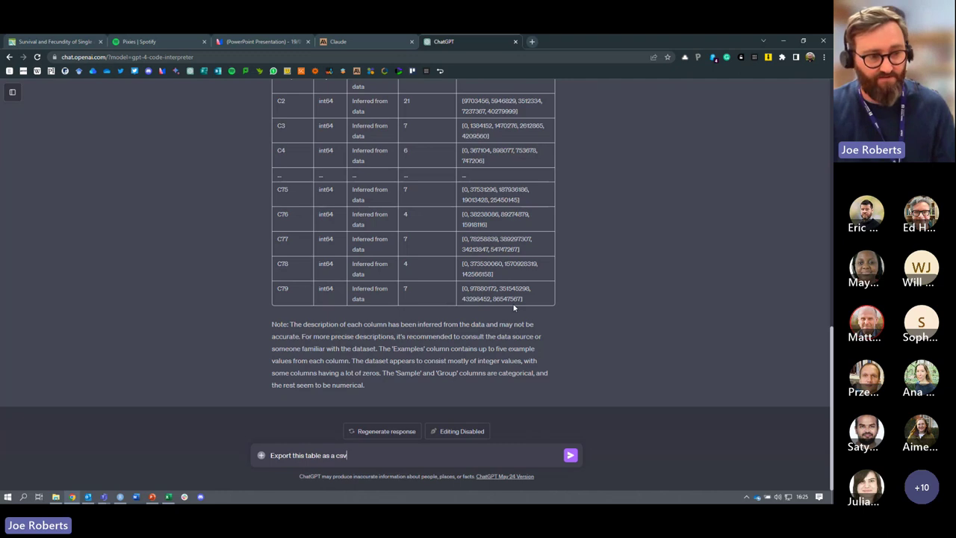
text( file.)
key(Return)
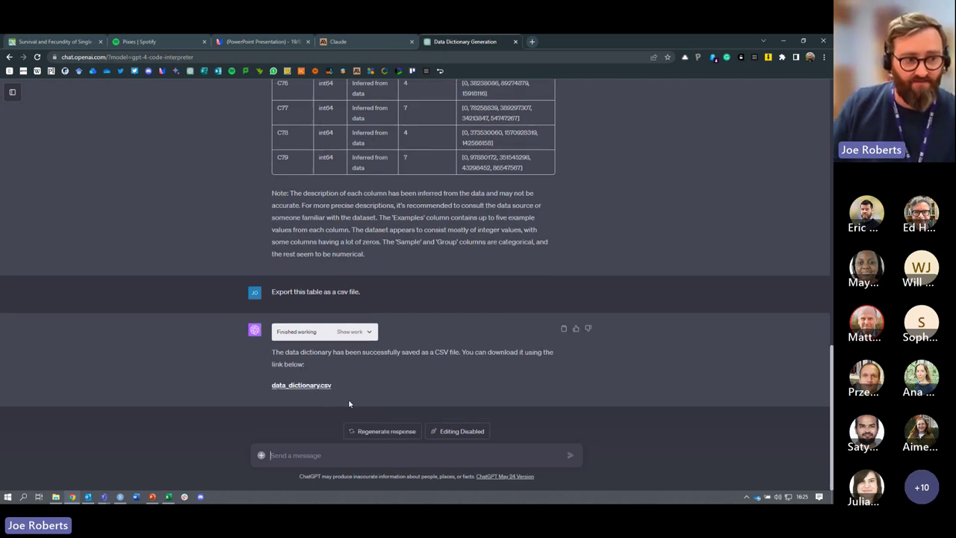
Download data_dictionary.csv and open it in Excel to look through its rows, closing it when done
click(320, 386)
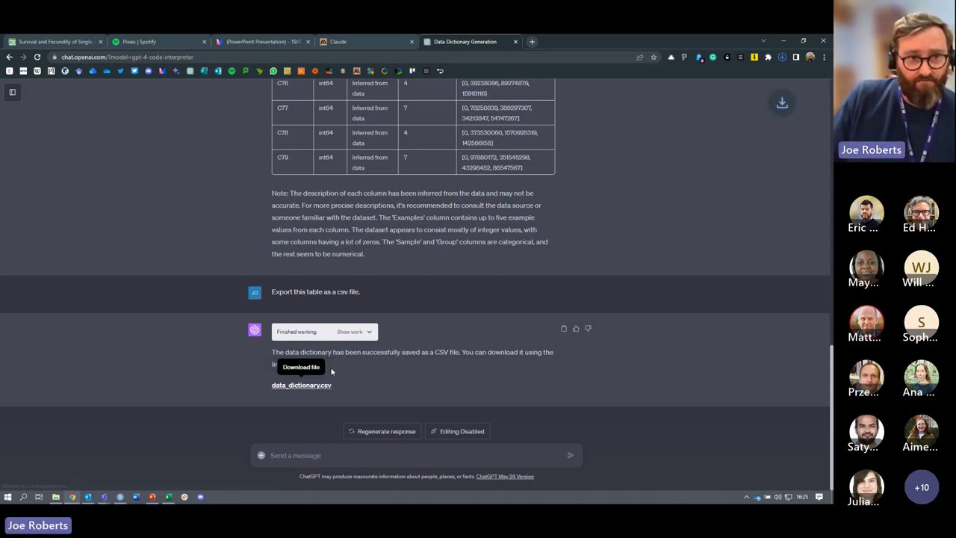
click(782, 57)
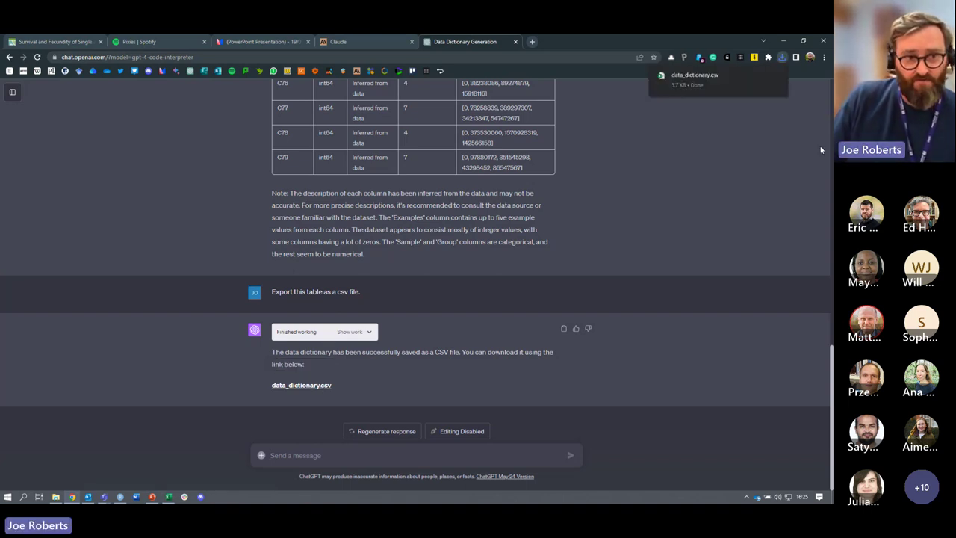
click(723, 80)
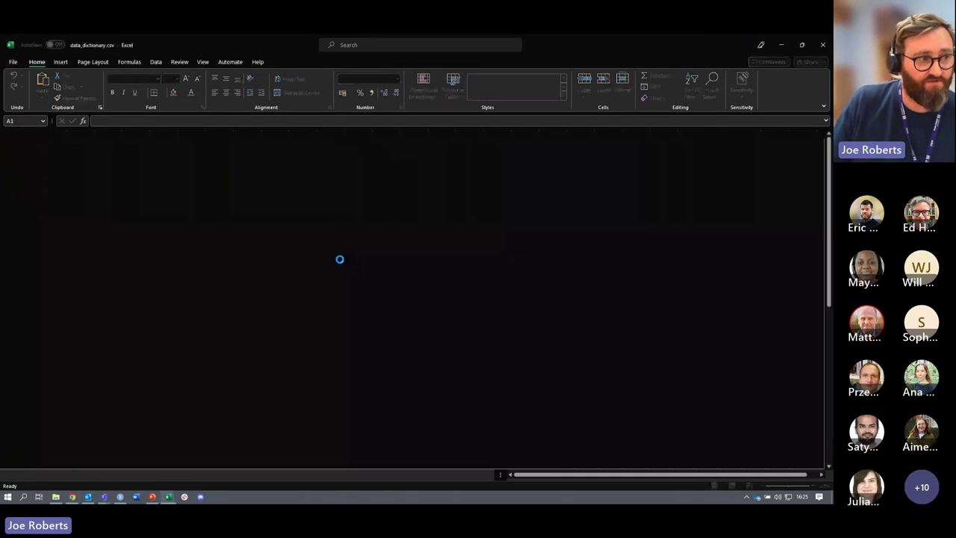
scroll(78, 224, down, 15)
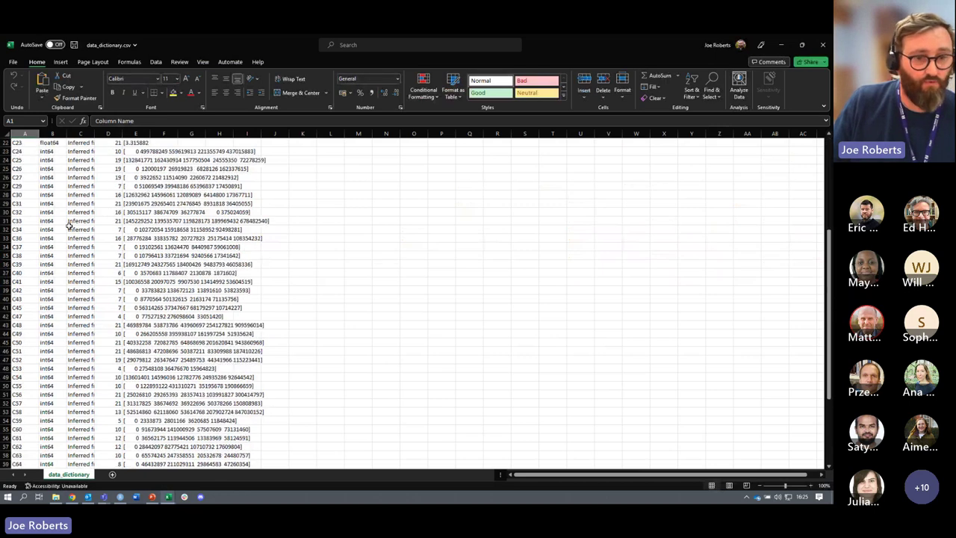
scroll(94, 262, up, 15)
click(819, 47)
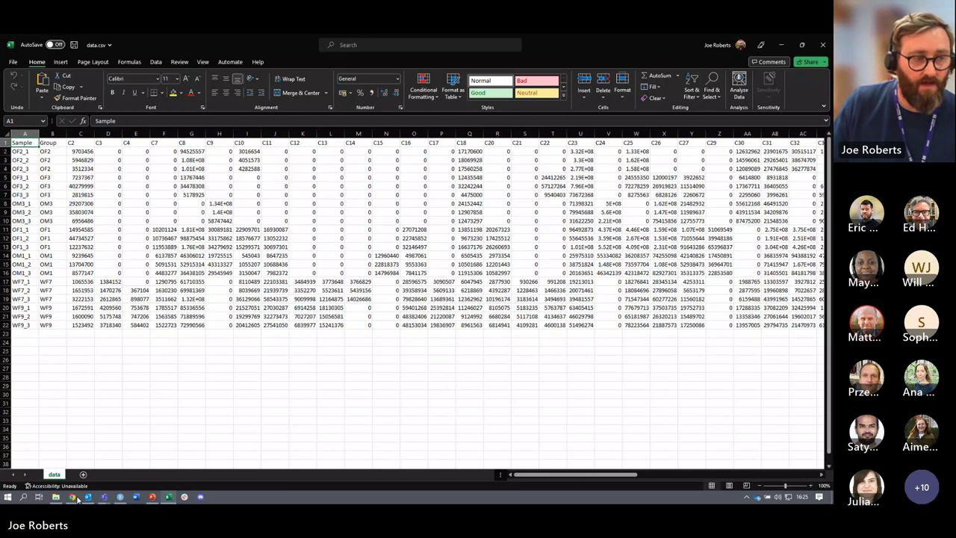
Switch back to ChatGPT and review the data dictionary table and its list of included fields
click(73, 496)
scroll(225, 257, up, 5)
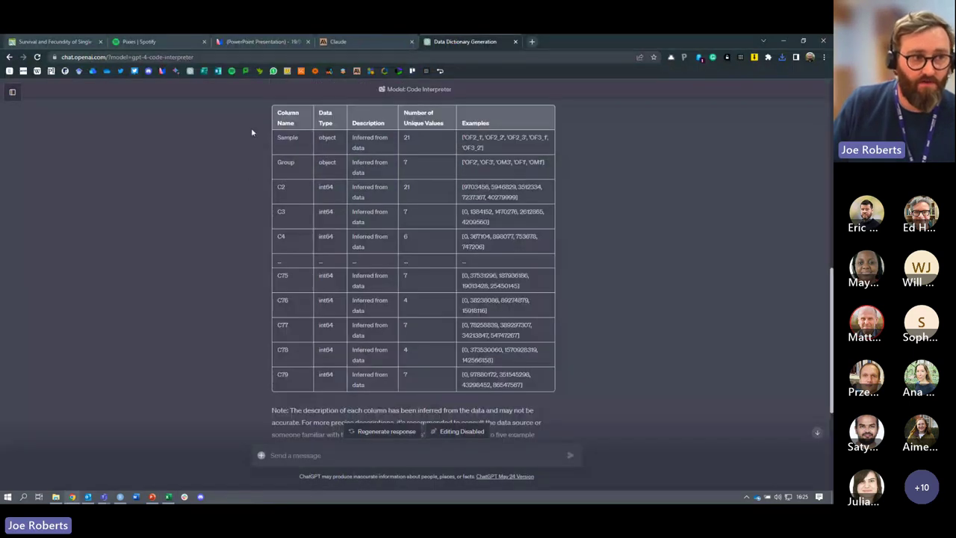
scroll(251, 130, up, 3)
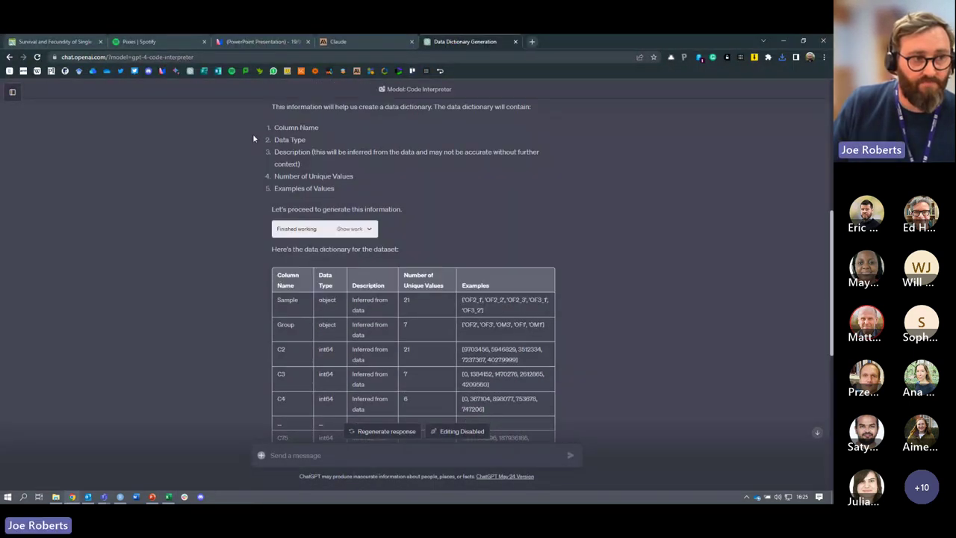
scroll(252, 139, down, 20)
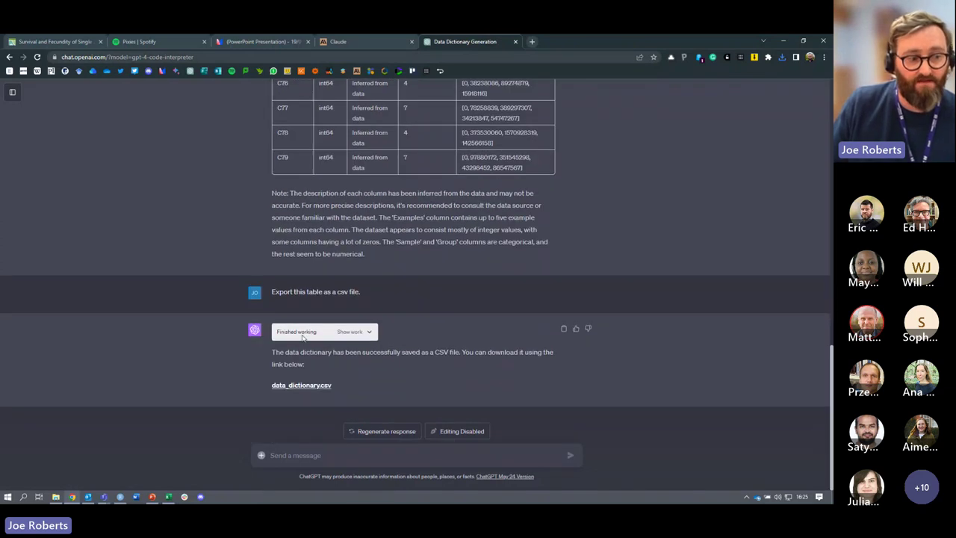
Send the prompt "Can you carry out some basic exploratory data analysis on the original data file."
click(307, 457)
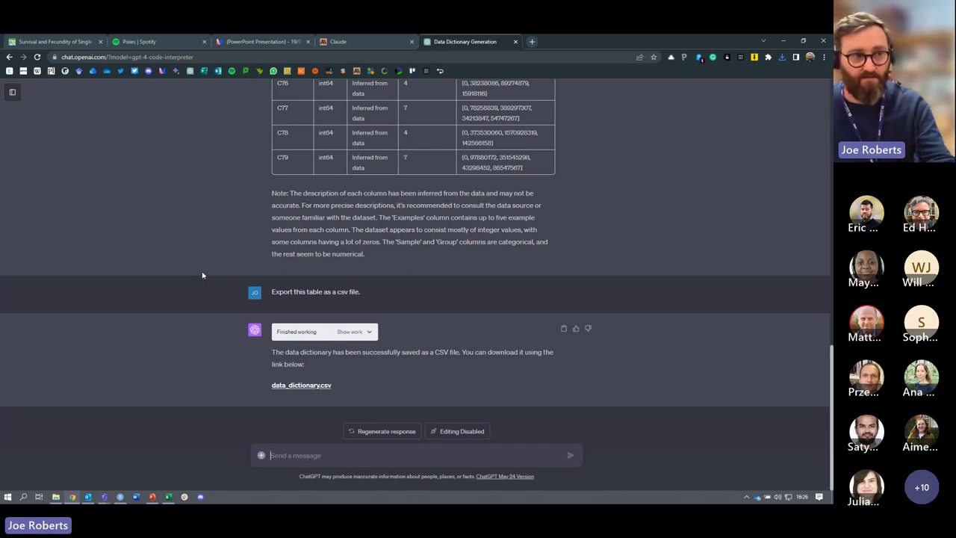
scroll(201, 276, up, 5)
scroll(202, 276, down, 5)
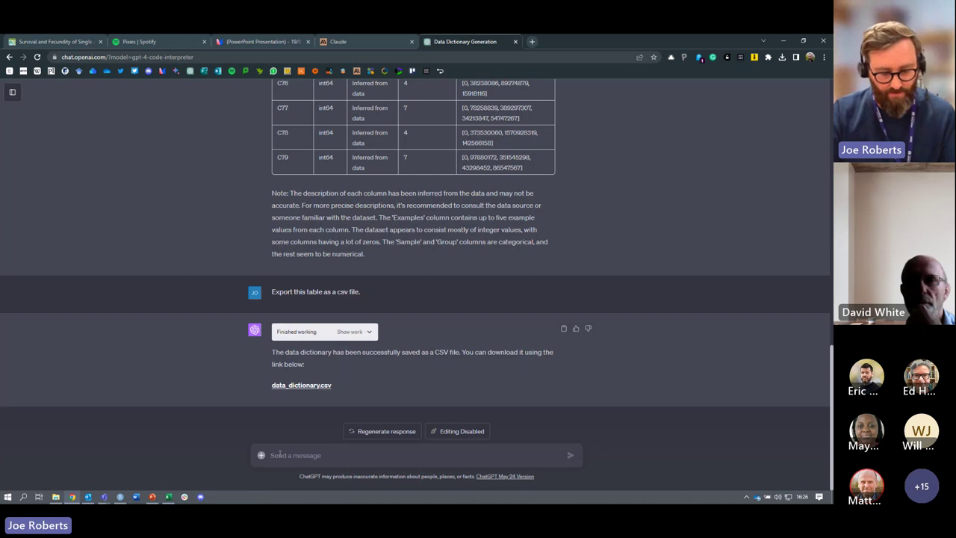
text(Can)
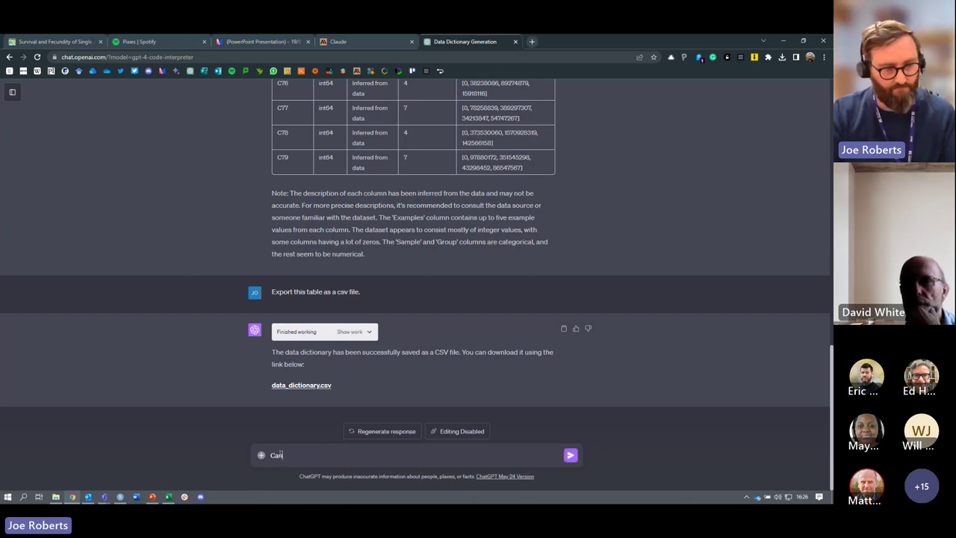
text( you carry ou)
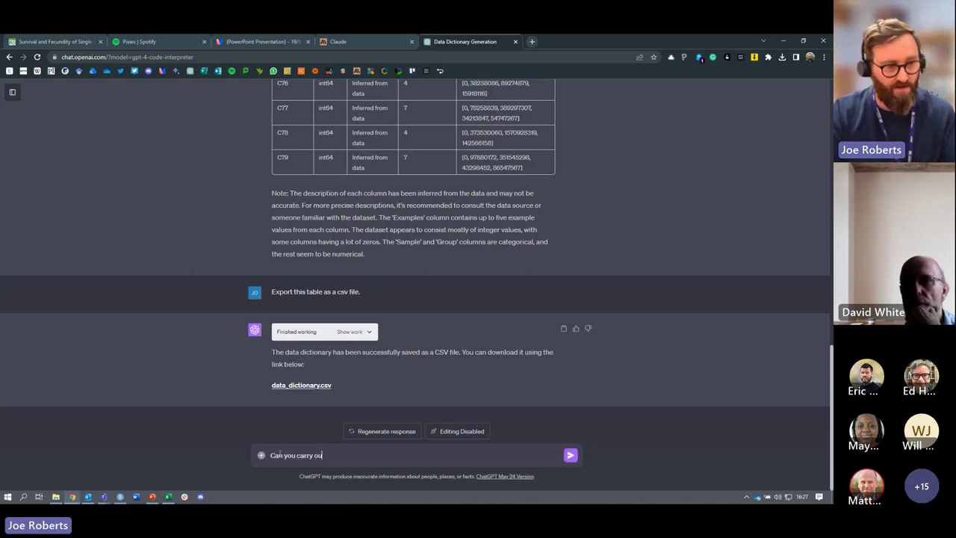
text(t some basic)
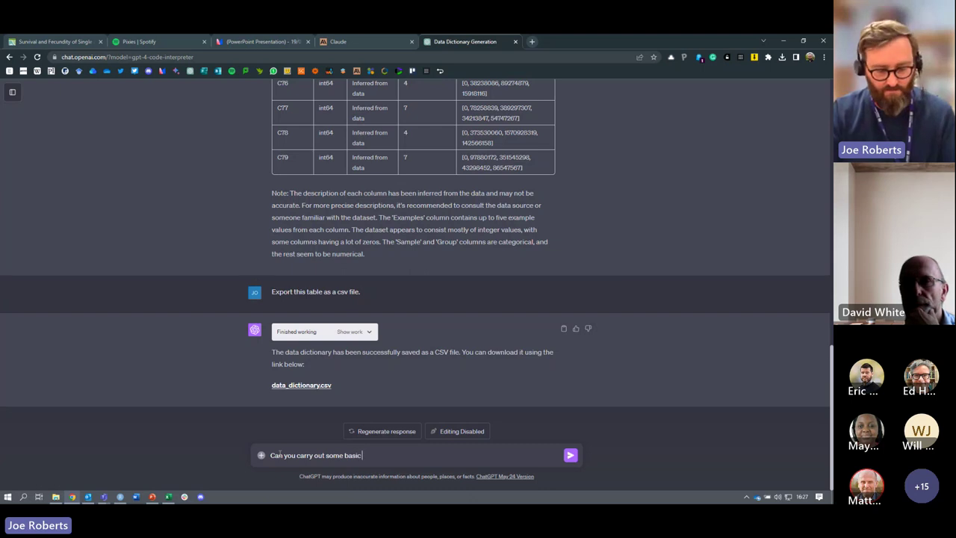
text( exploratory)
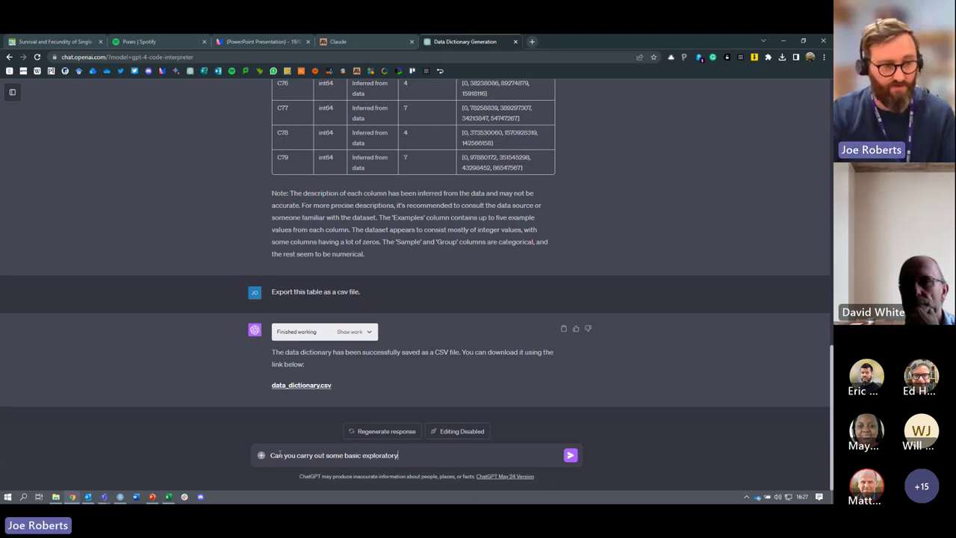
text( data analysis )
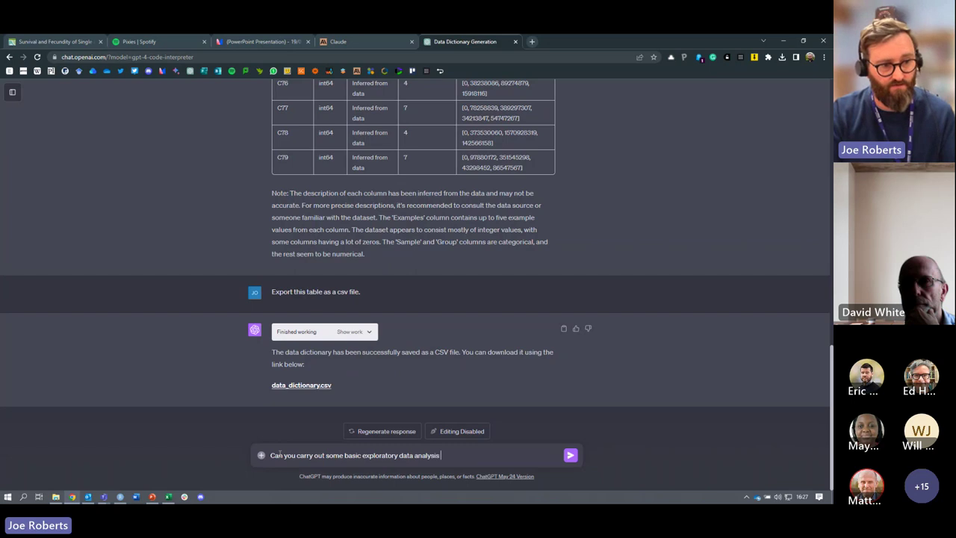
text(on the original data file.)
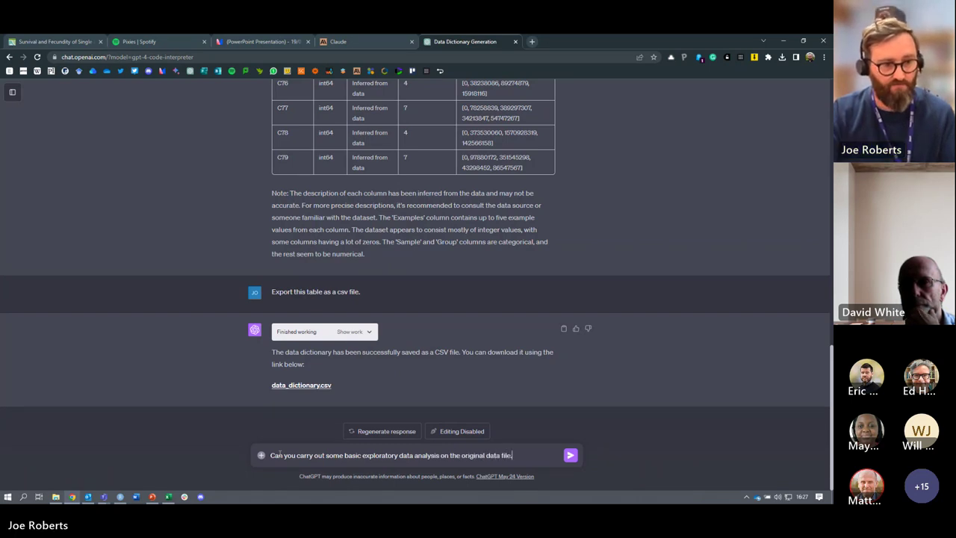
key(Return)
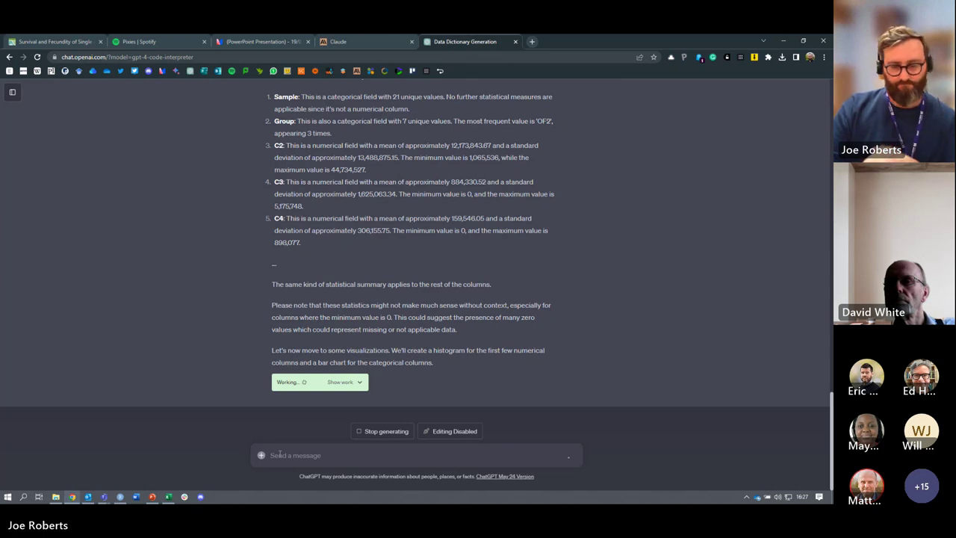
Show the code behind the visualizations and review the histograms of the numerical columns, the Sample and Group bar charts and the written summary
click(364, 385)
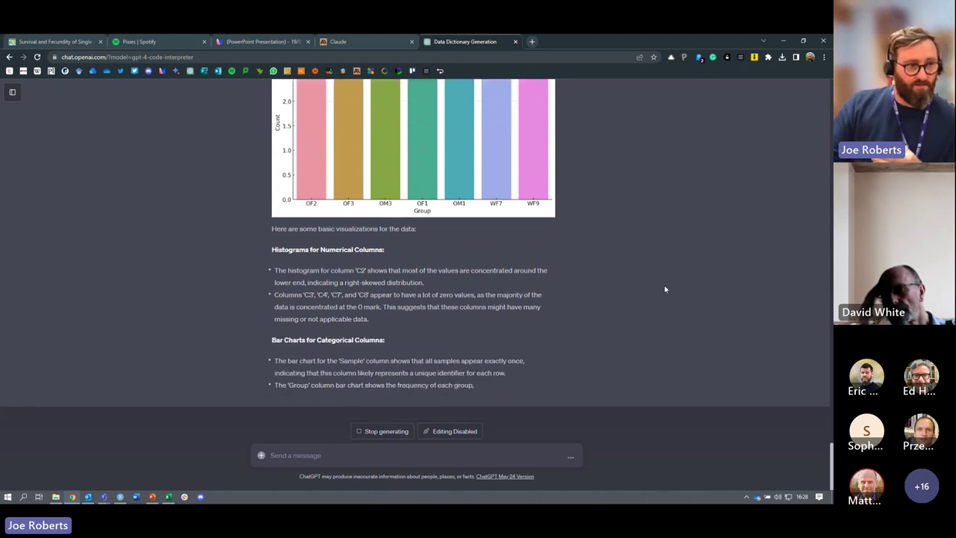
scroll(664, 287, up, 5)
scroll(671, 315, down, 1)
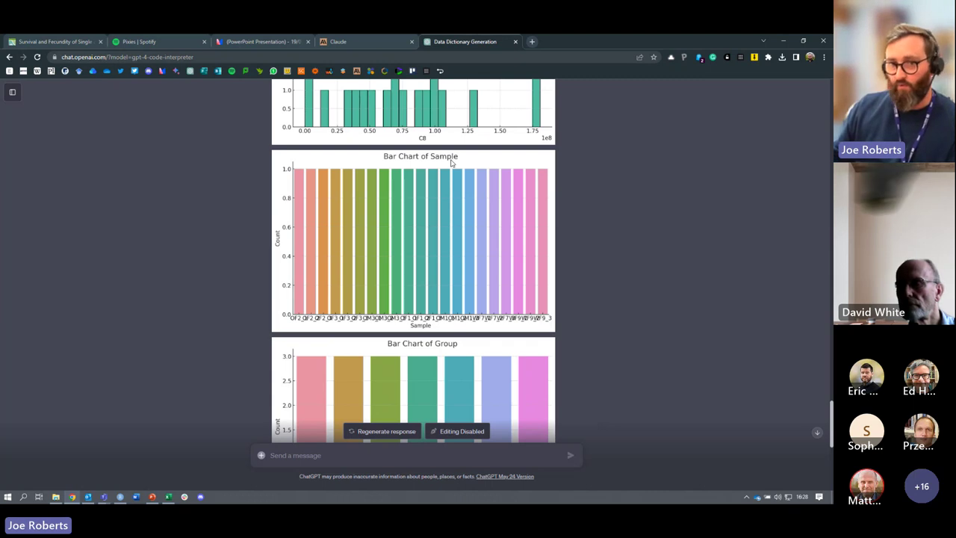
scroll(553, 208, down, 3)
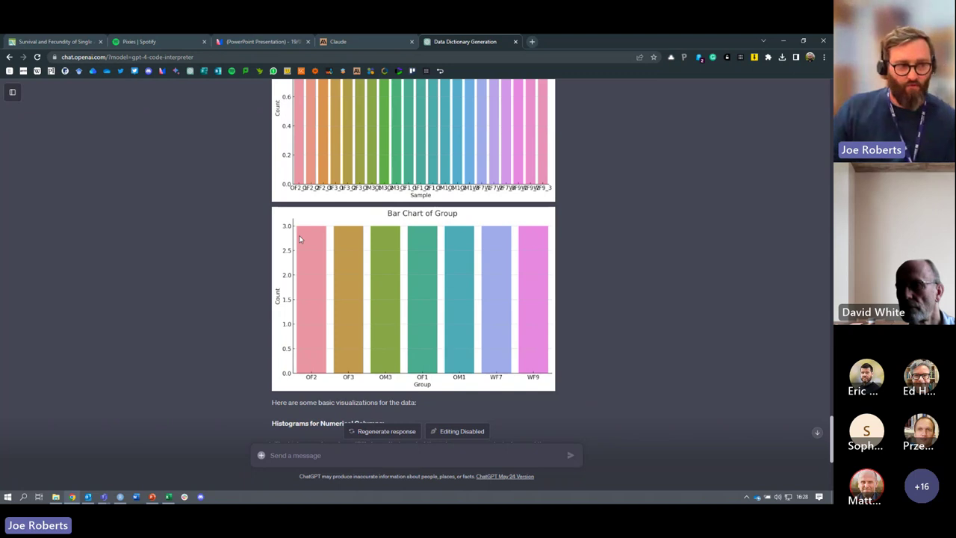
scroll(304, 241, down, 1)
scroll(304, 240, up, 5)
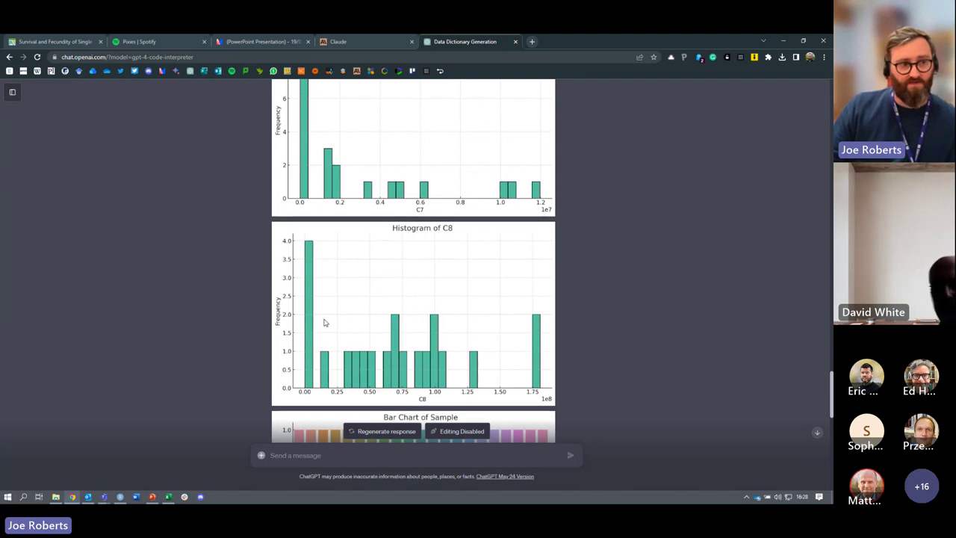
scroll(324, 322, up, 3)
scroll(324, 322, up, 5)
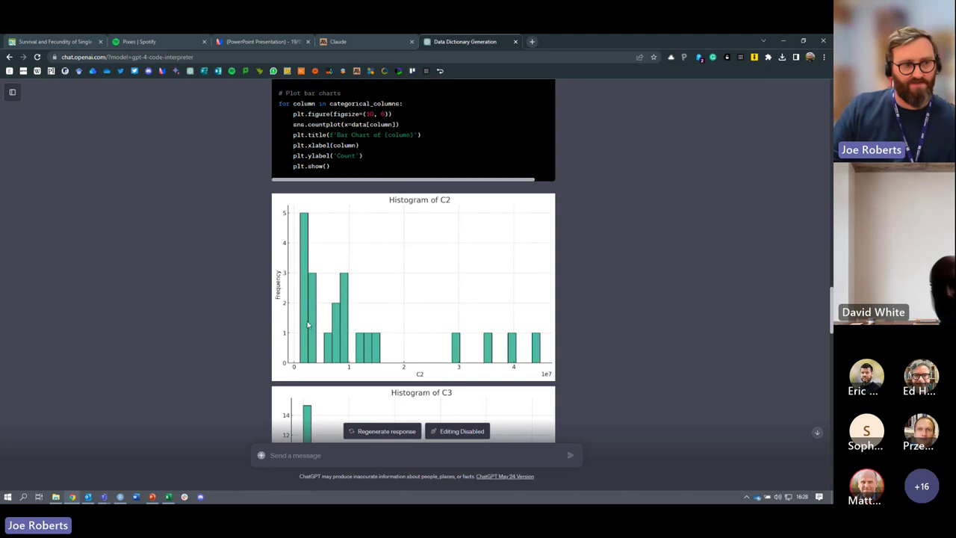
scroll(626, 326, down, 14)
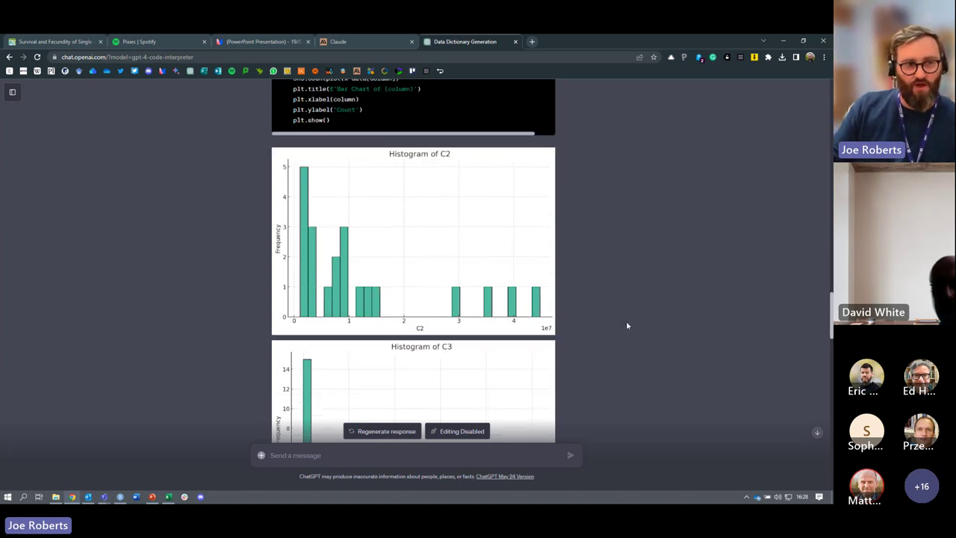
scroll(627, 325, down, 15)
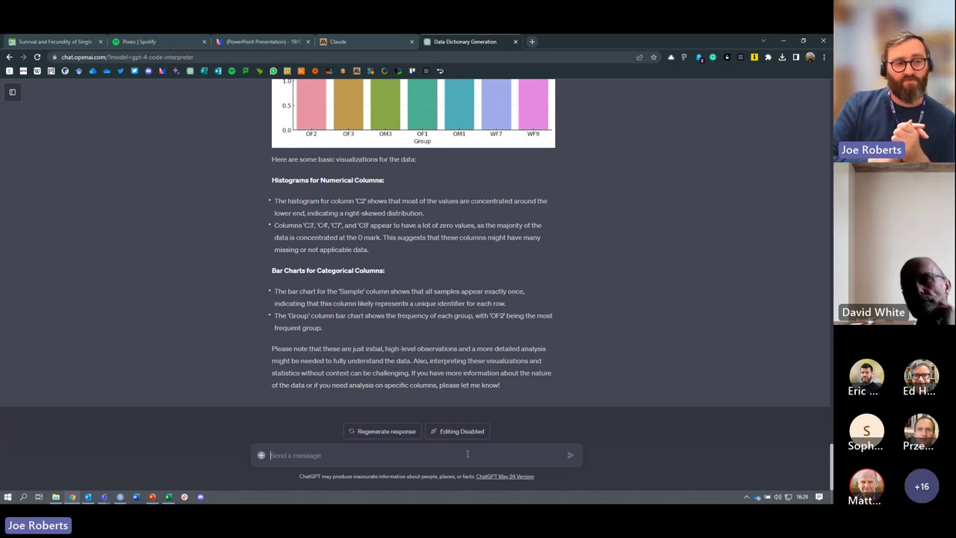
Go back to the exploratory data analysis prompt, highlight its text, and review the full response through to the closing notes
scroll(553, 335, up, 15)
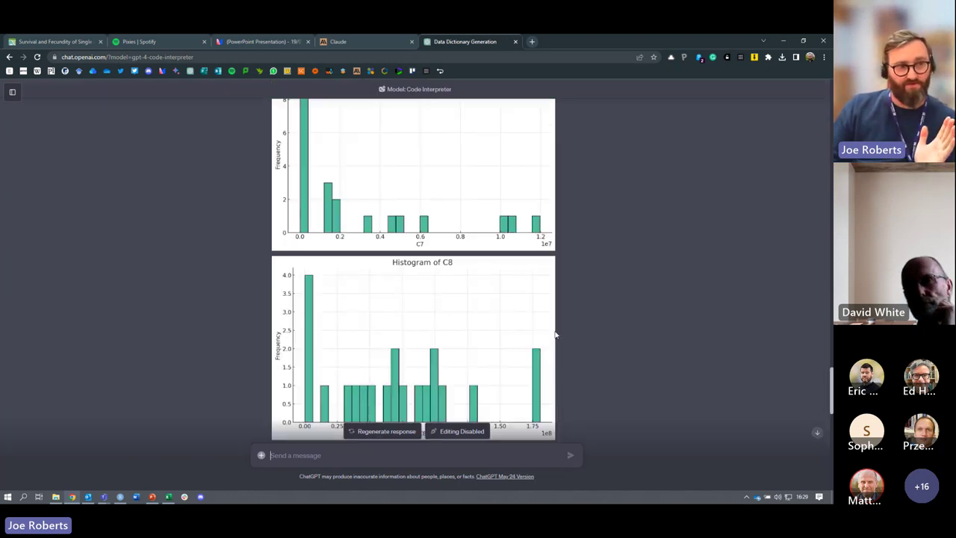
scroll(554, 335, up, 10)
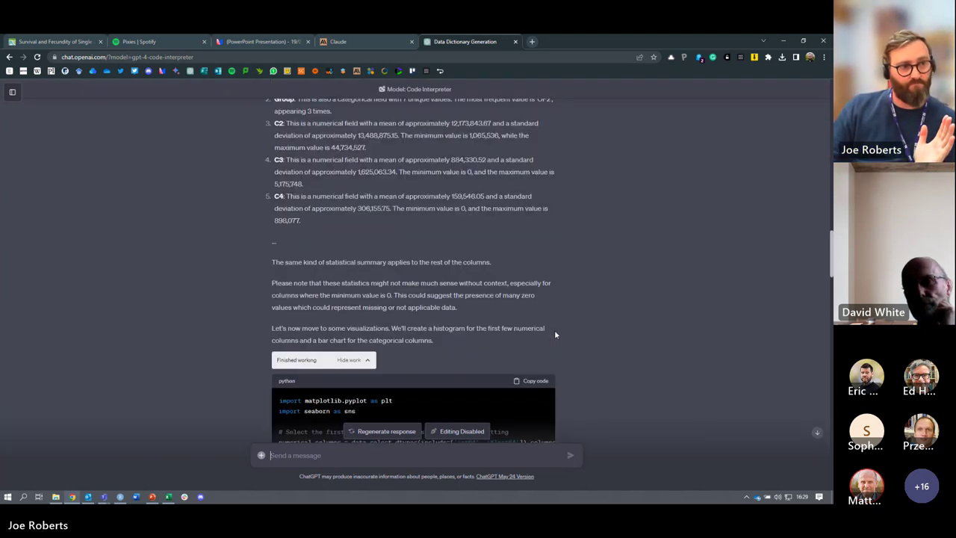
drag(272, 196, 515, 199)
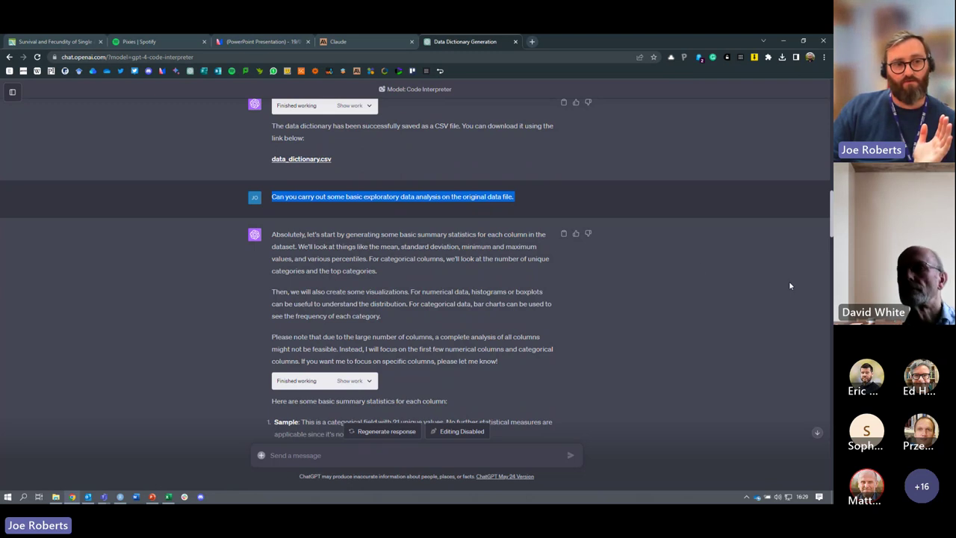
click(698, 265)
scroll(698, 265, down, 15)
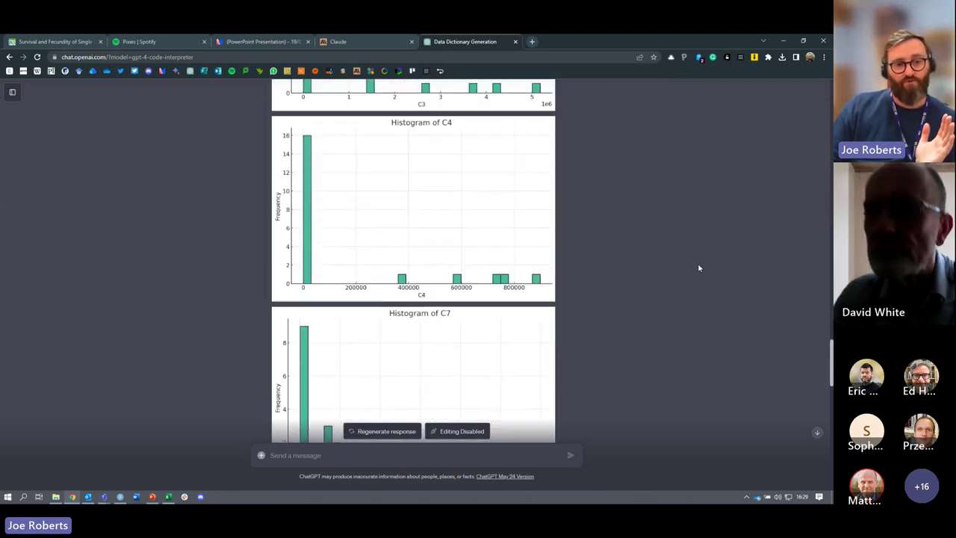
scroll(698, 267, down, 5)
scroll(698, 267, down, 5)
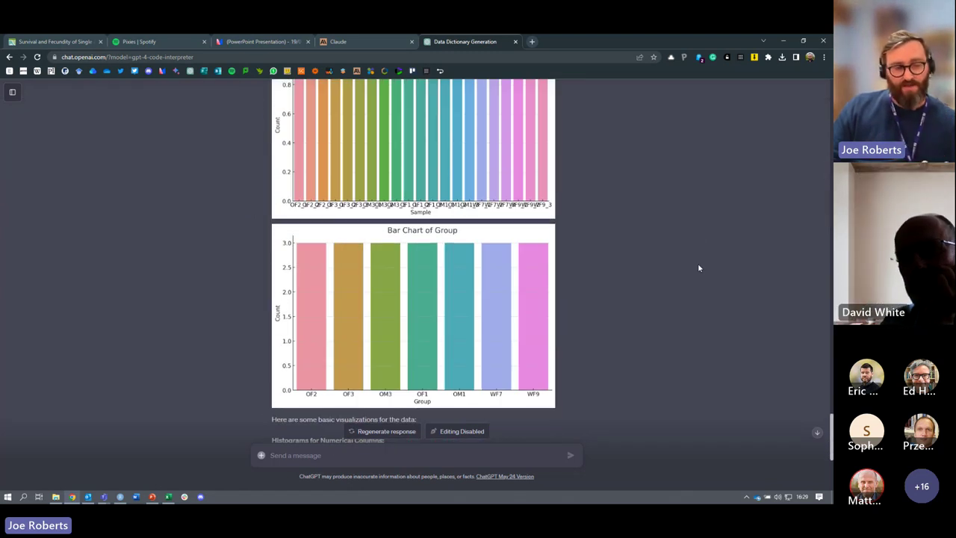
scroll(698, 268, down, 4)
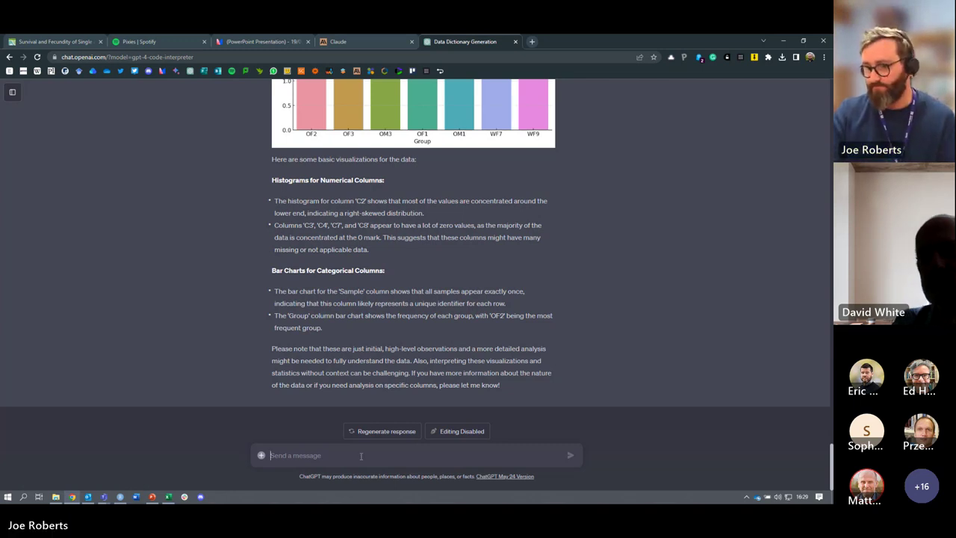
Send the prompt "Can you create a heatmap of my original data." and look over the resulting heatmap and its explanation
text(Can)
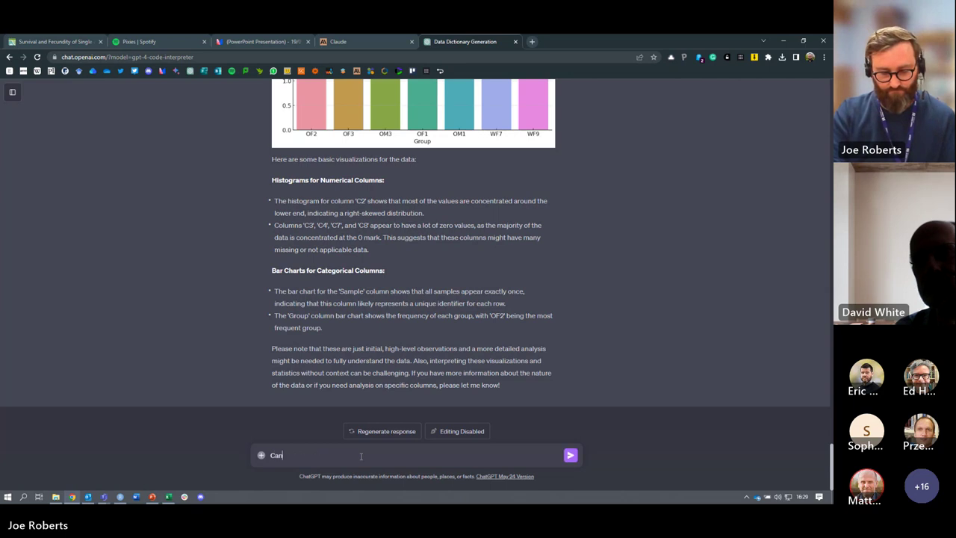
text( you create a)
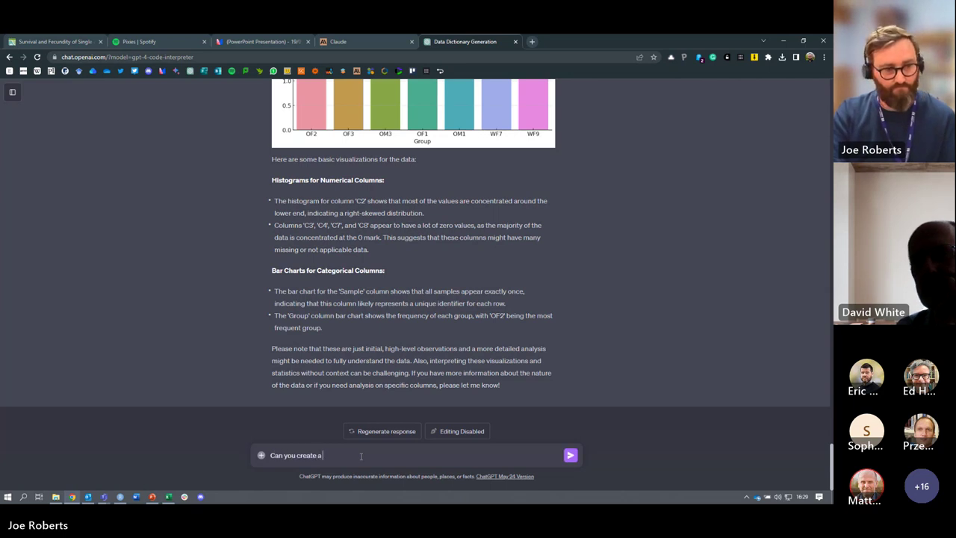
text( heatmap of)
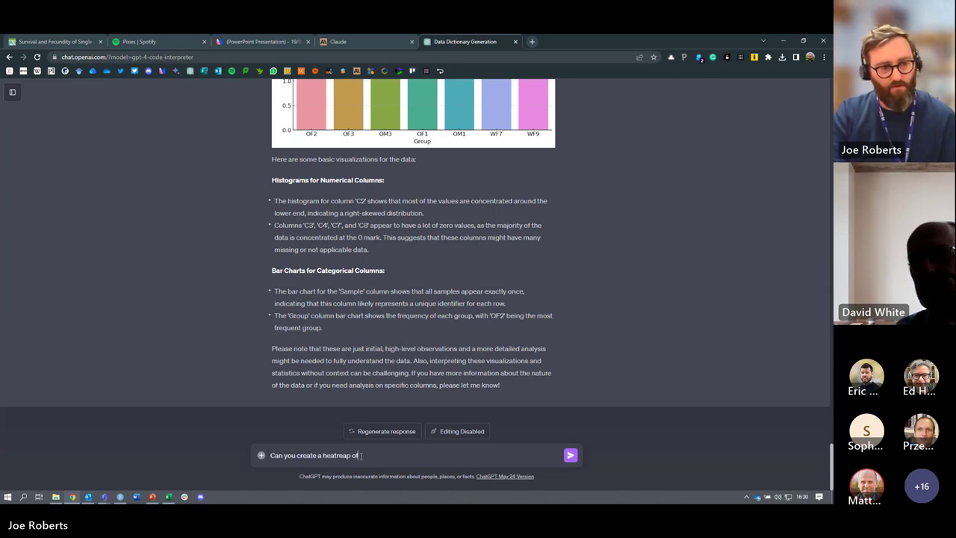
text( my d)
key(BackSpace)
text(p)
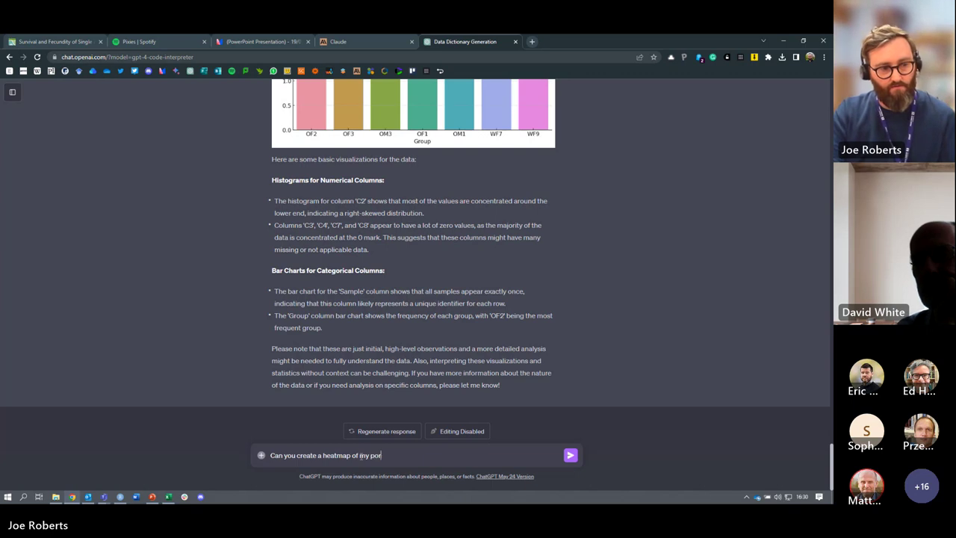
text( of my orig)
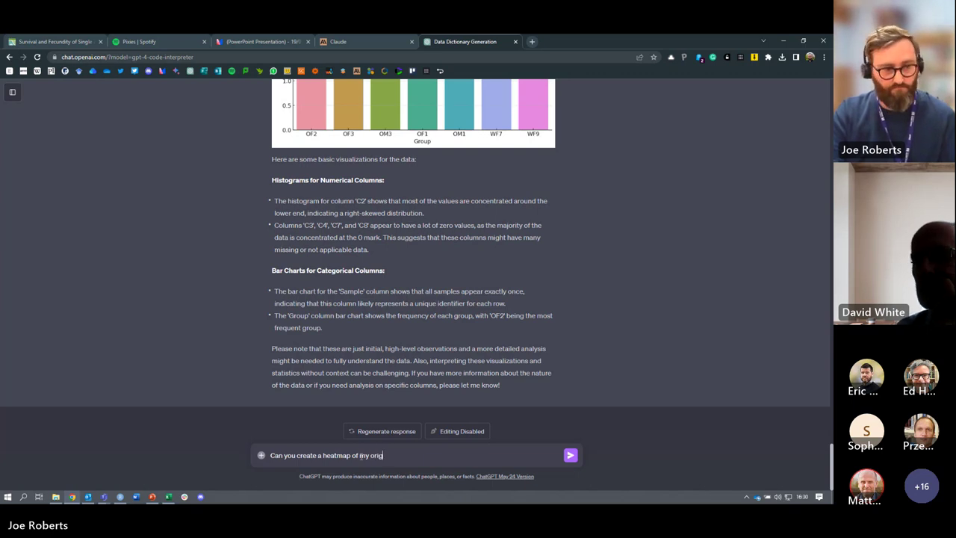
text(inal data.)
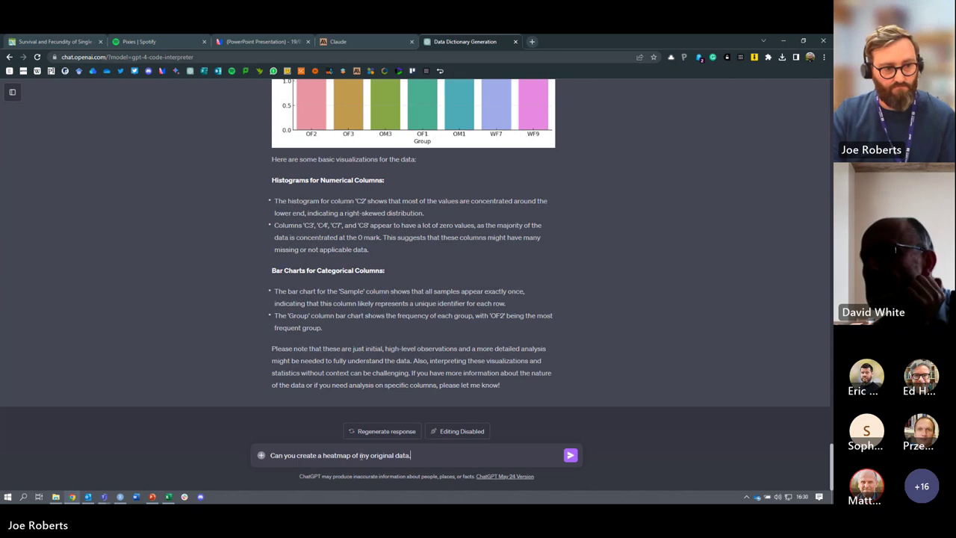
key(Return)
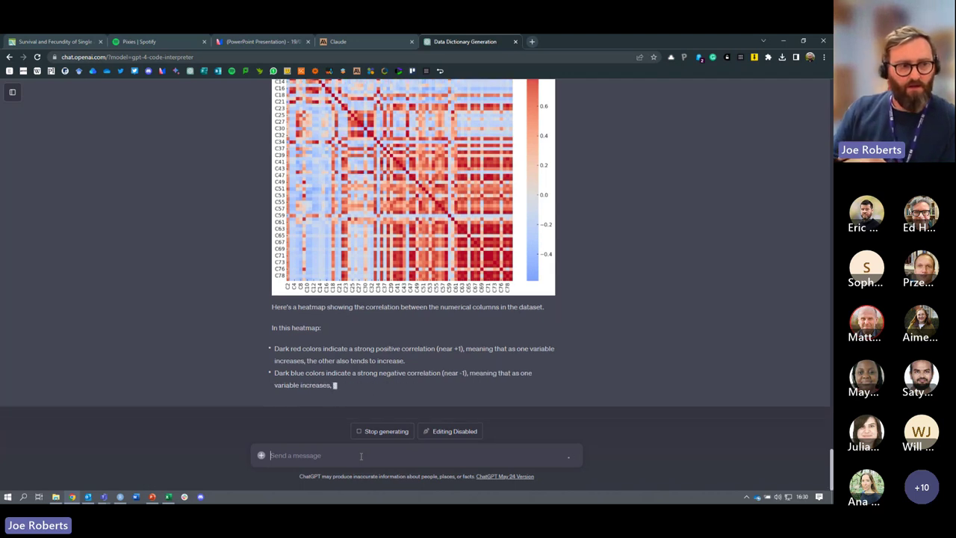
scroll(243, 313, up, 2)
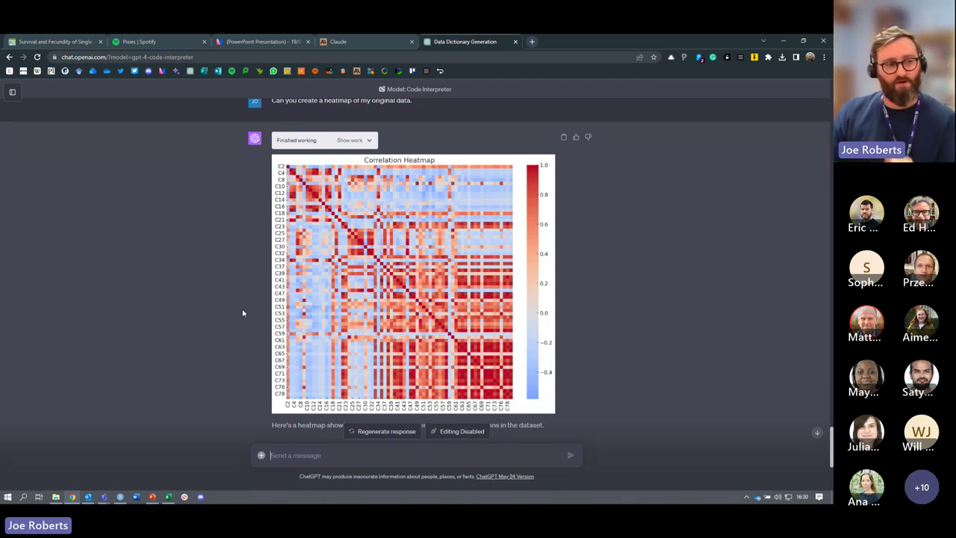
scroll(242, 313, down, 3)
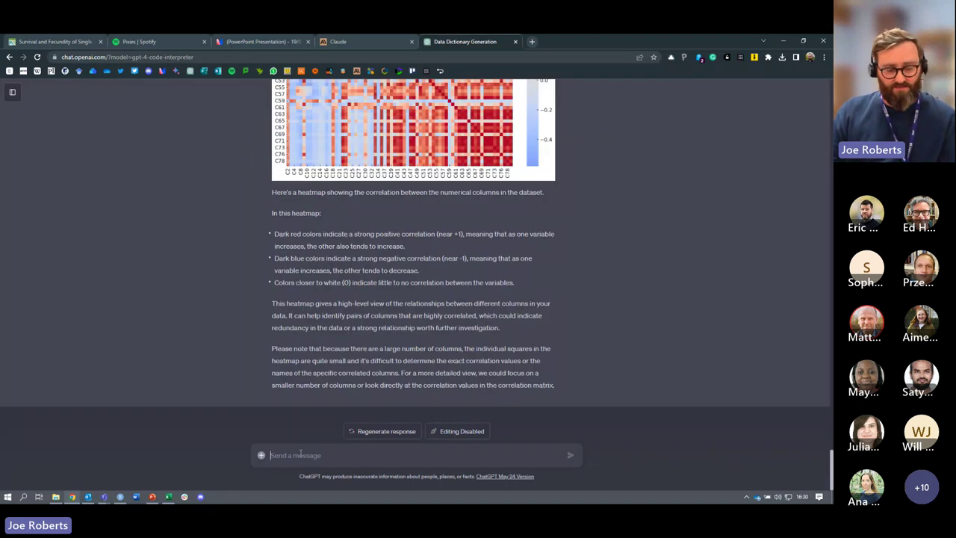
click(300, 454)
text(Ask t)
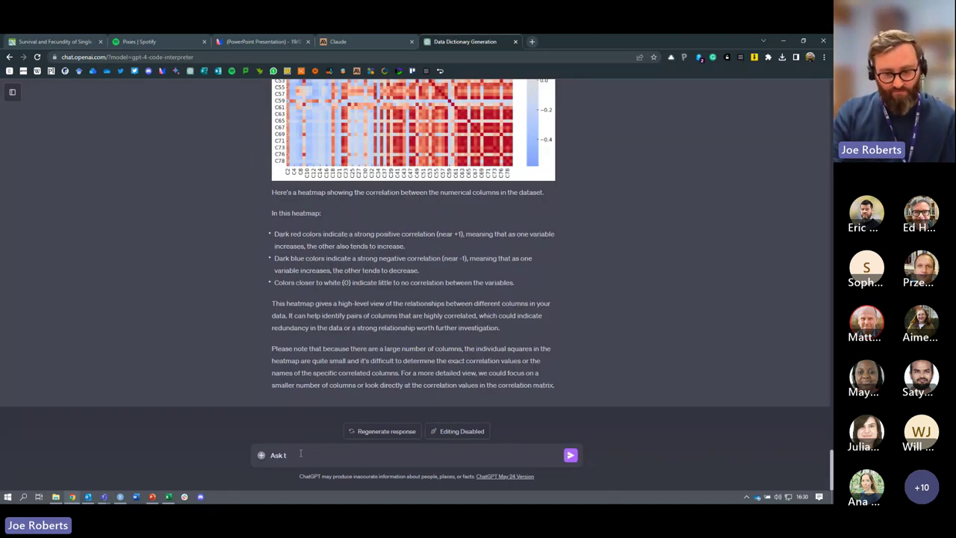
key(BackSpace)
key(BackSpace)
key(BackSpace)
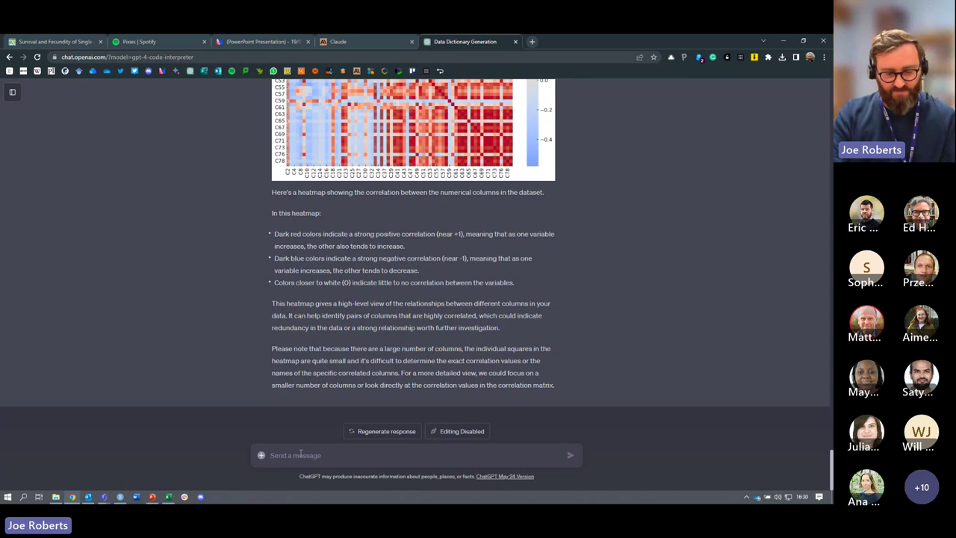
Check the earlier conversation for the column names and send the prompt "Create a clustered heatmap with the samples as categories."
text(Cr)
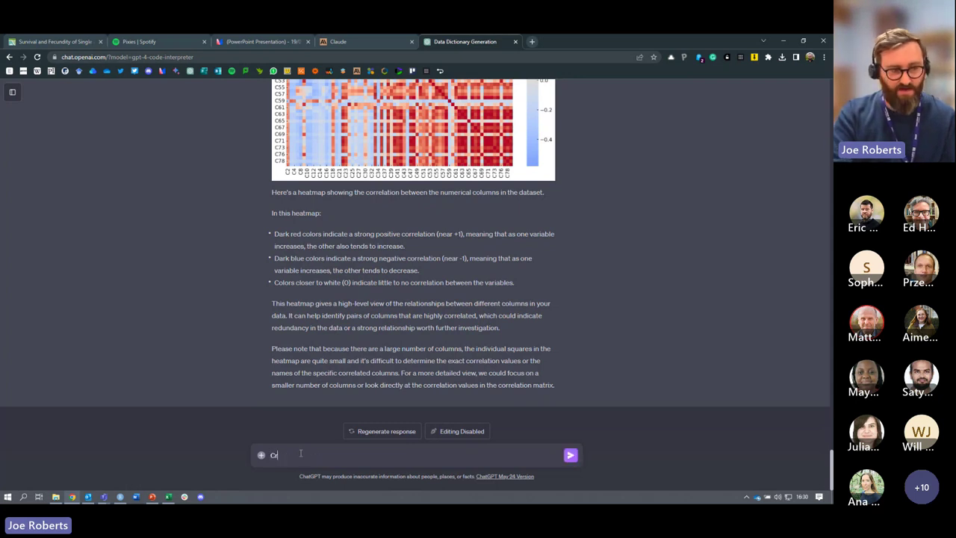
text(eate a clust)
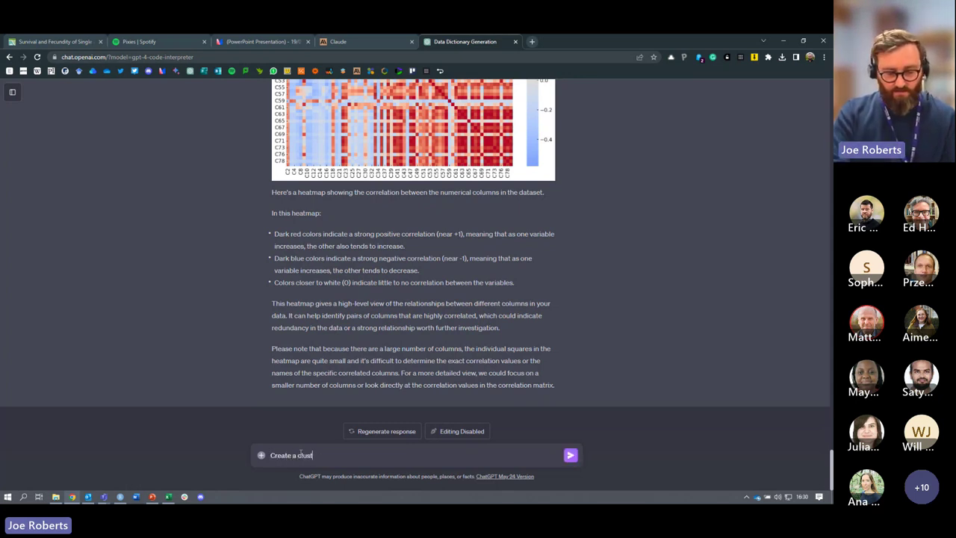
text(ered heatmap)
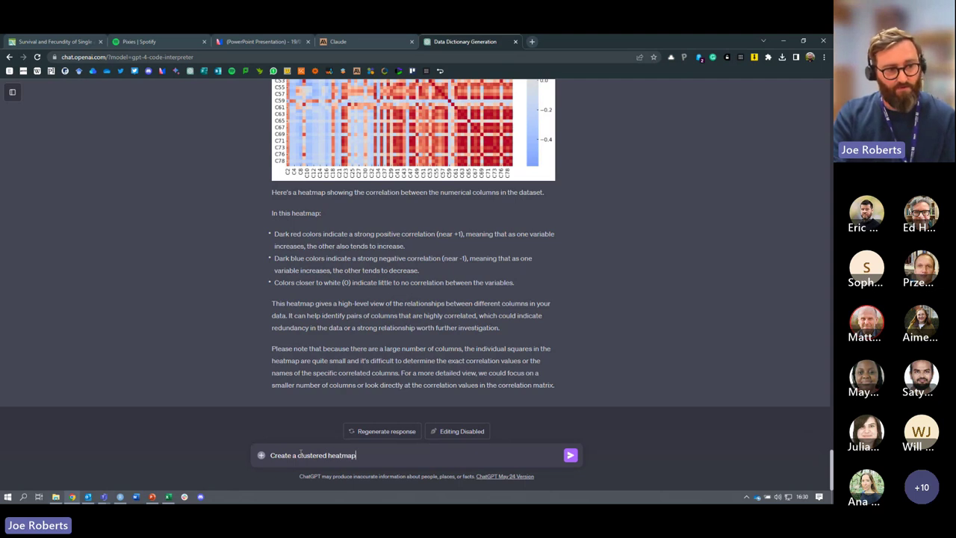
text( with)
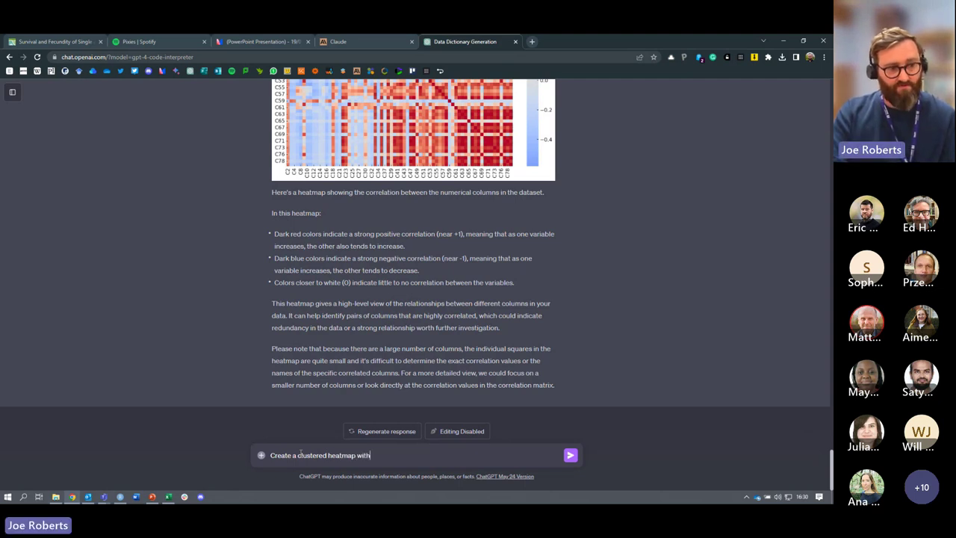
text( the c)
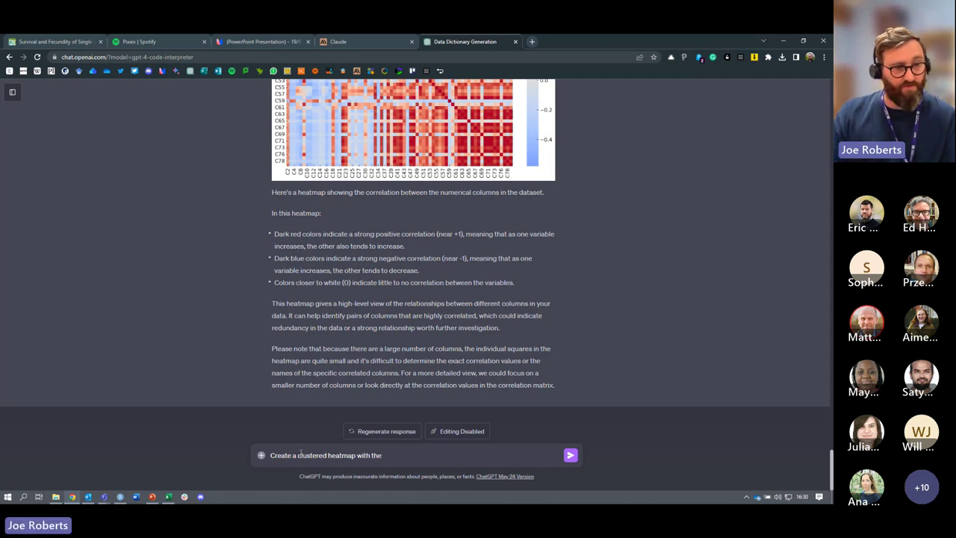
scroll(213, 437, up, 1)
scroll(280, 335, up, 20)
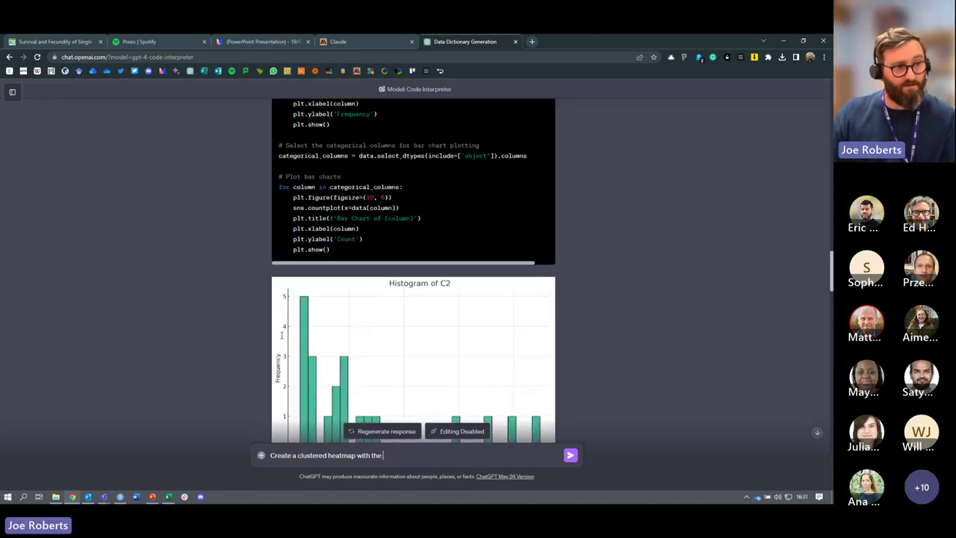
scroll(224, 290, up, 20)
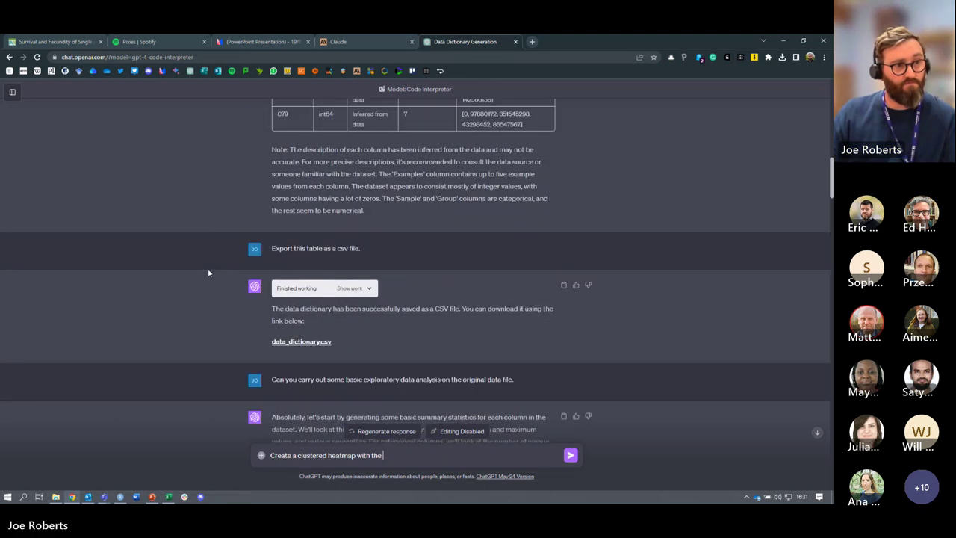
scroll(209, 273, down, 20)
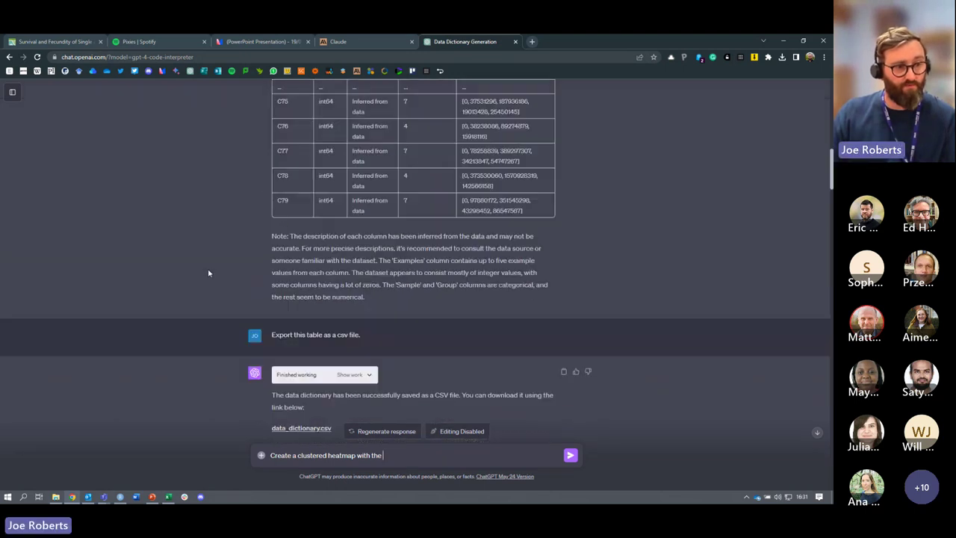
scroll(206, 278, down, 12)
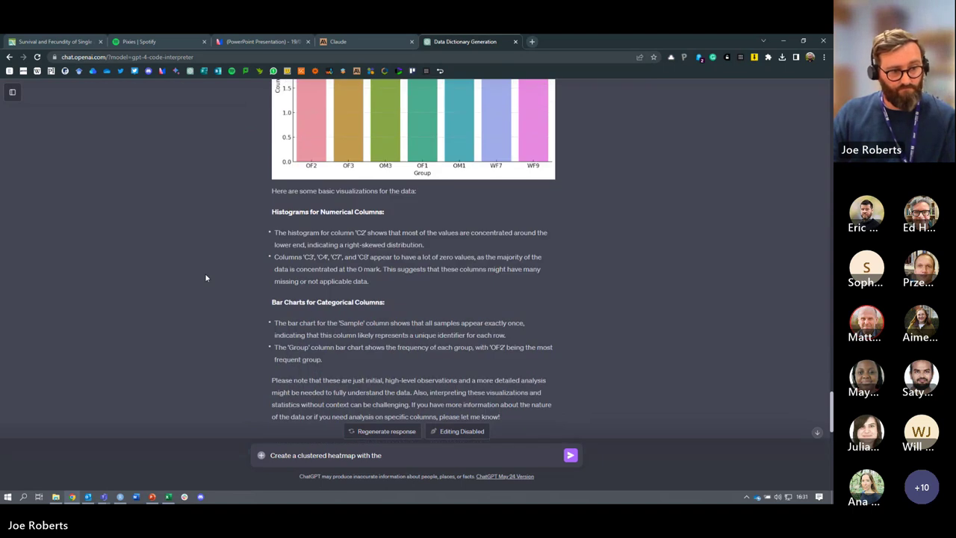
text(samples as c)
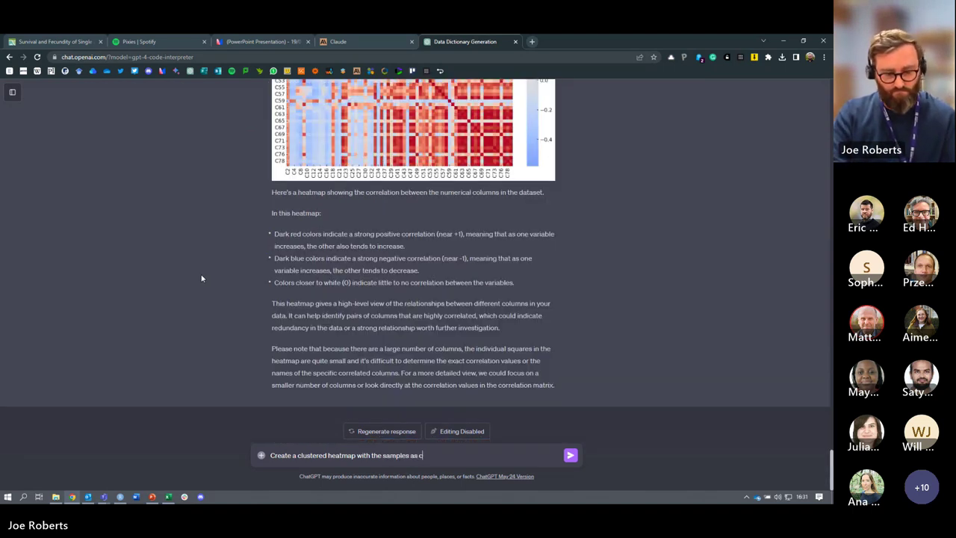
text(at)
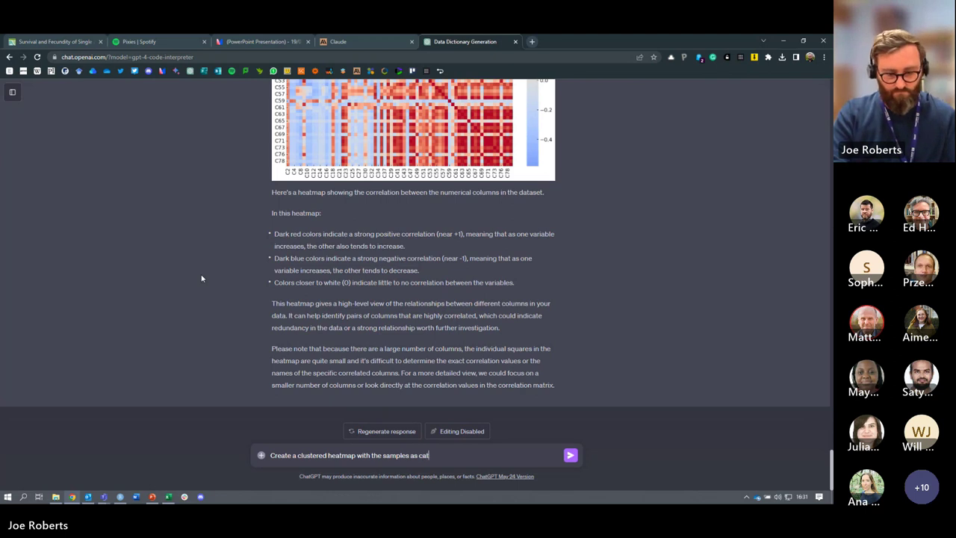
text(egories.)
key(Return)
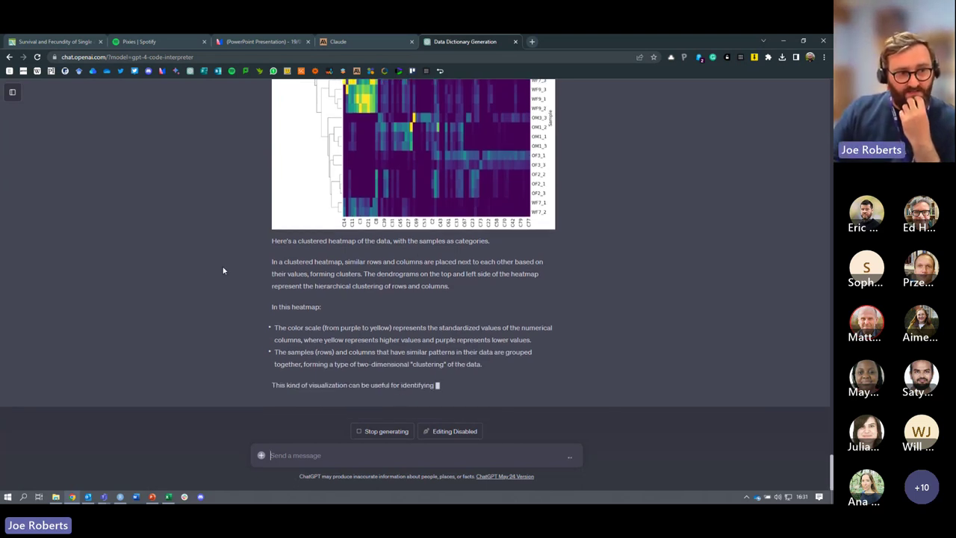
Examine the clustered heatmap with its dendrograms and sample labels, and read the explanation below it
scroll(222, 271, up, 3)
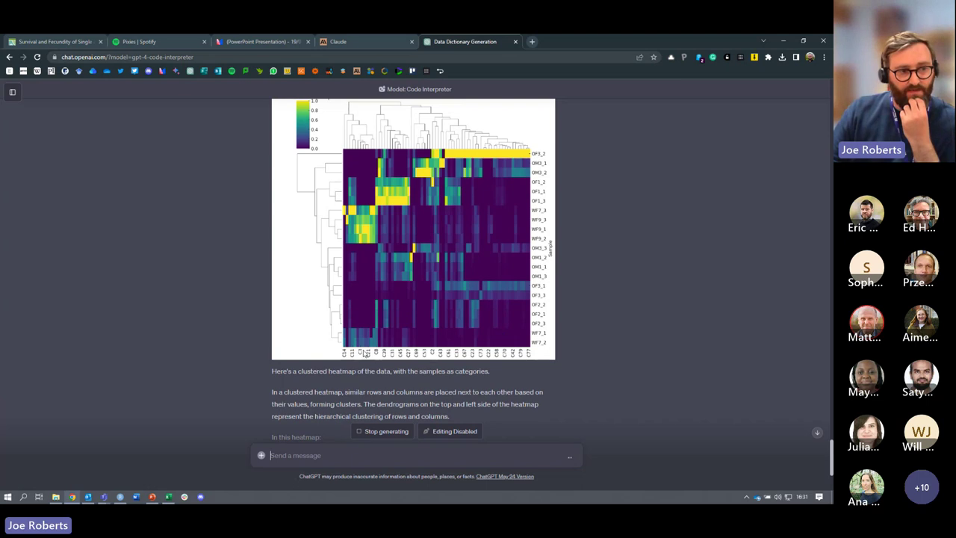
scroll(245, 343, up, 1)
scroll(245, 343, up, 1)
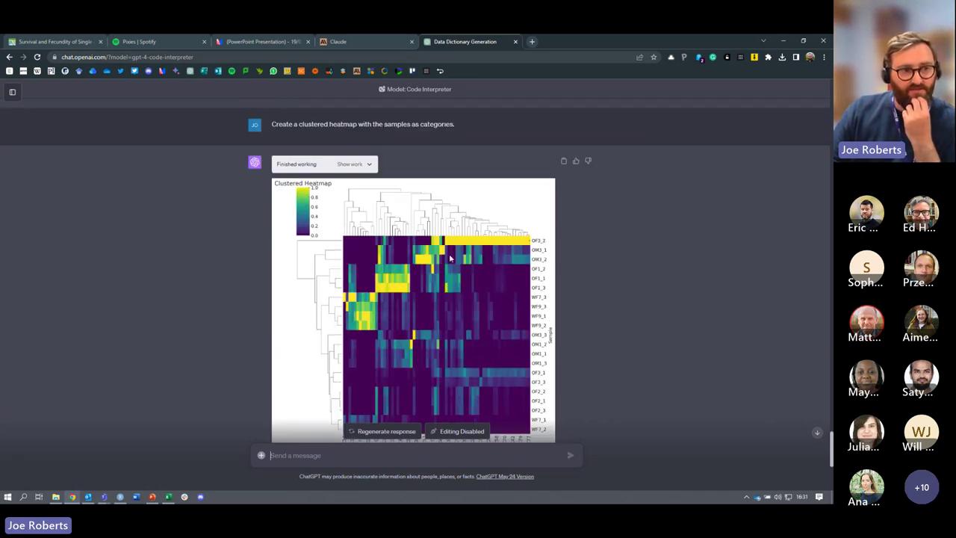
scroll(457, 246, down, 1)
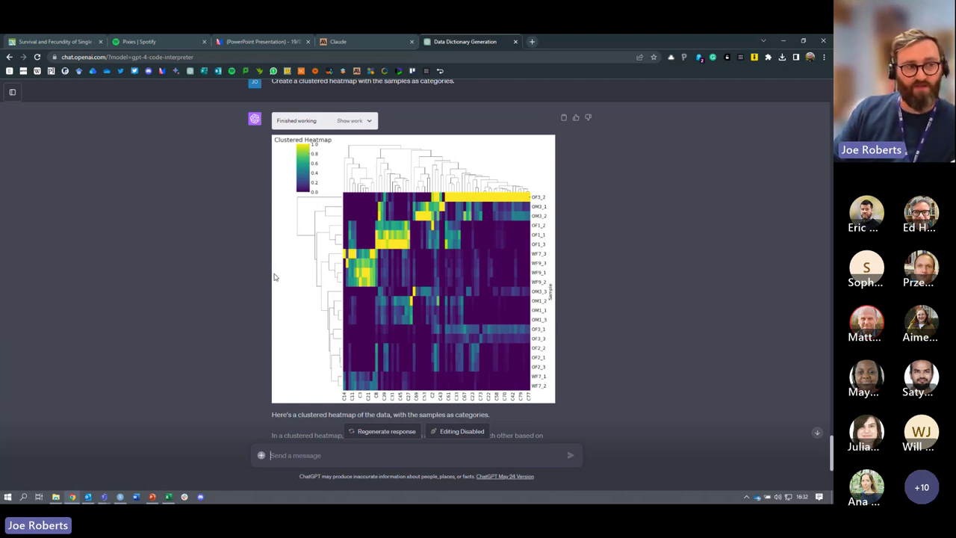
scroll(239, 282, down, 3)
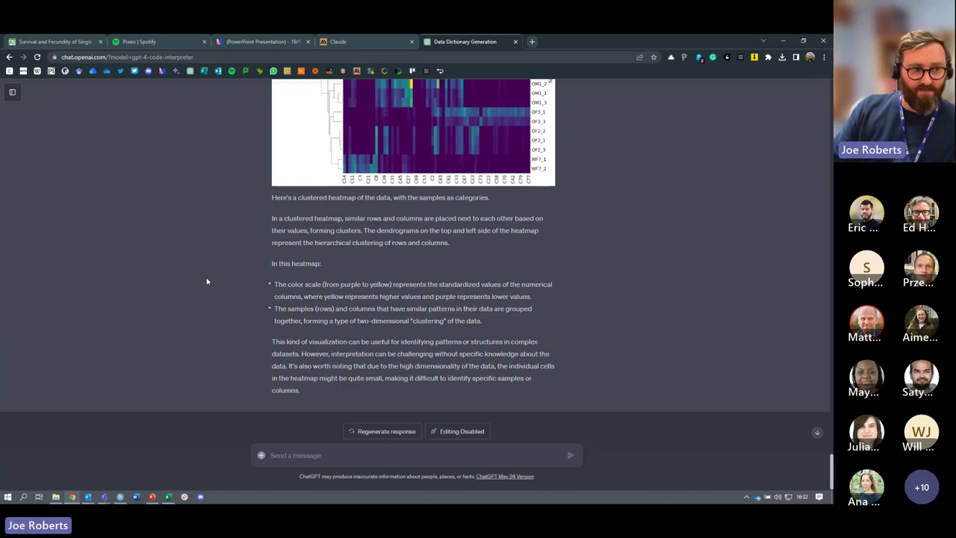
scroll(531, 198, up, 2)
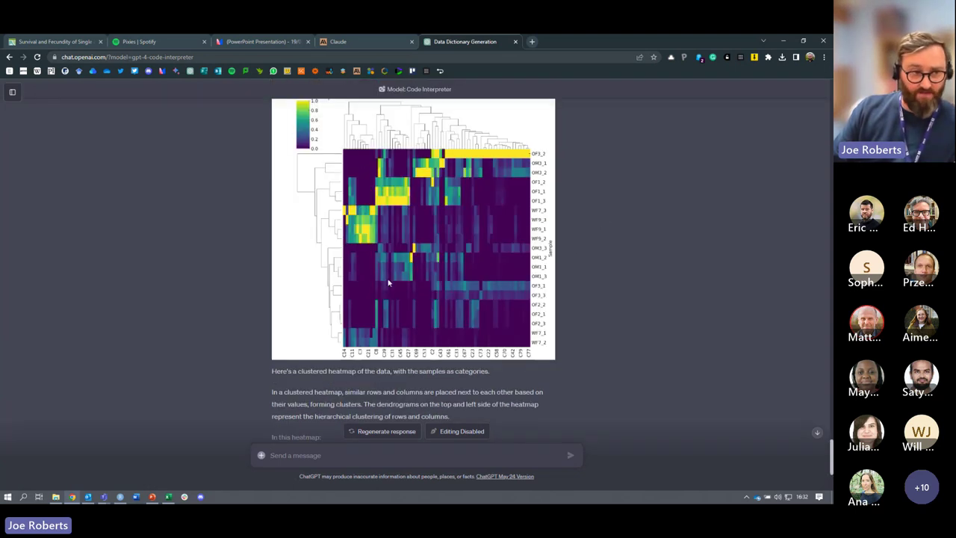
scroll(321, 220, up, 2)
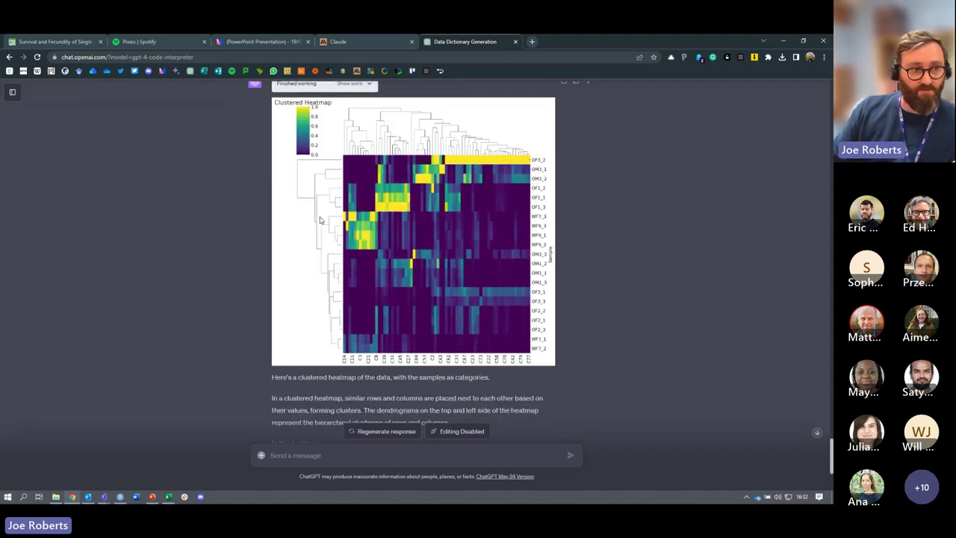
Show the Python code behind the clustered heatmap and look over the plot and its closing notes again
click(369, 252)
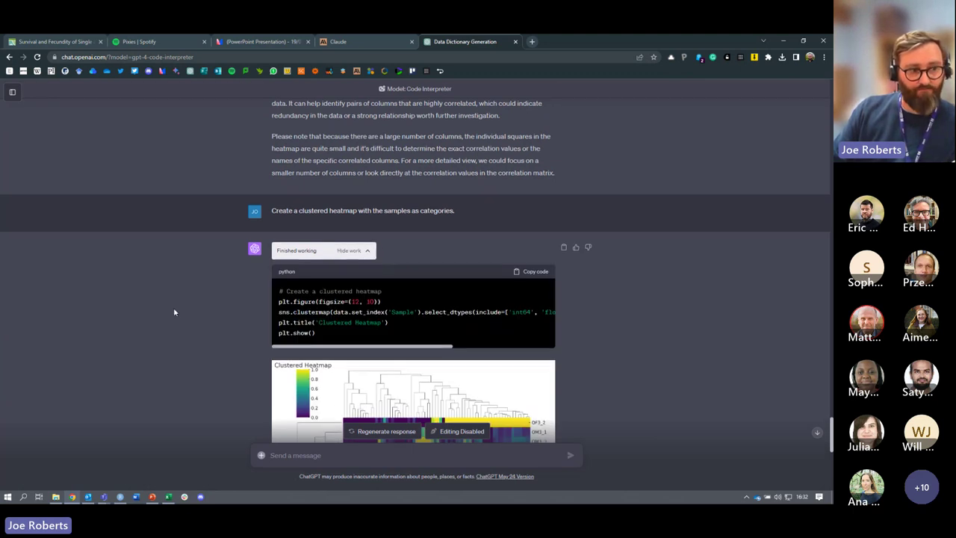
scroll(173, 307, down, 3)
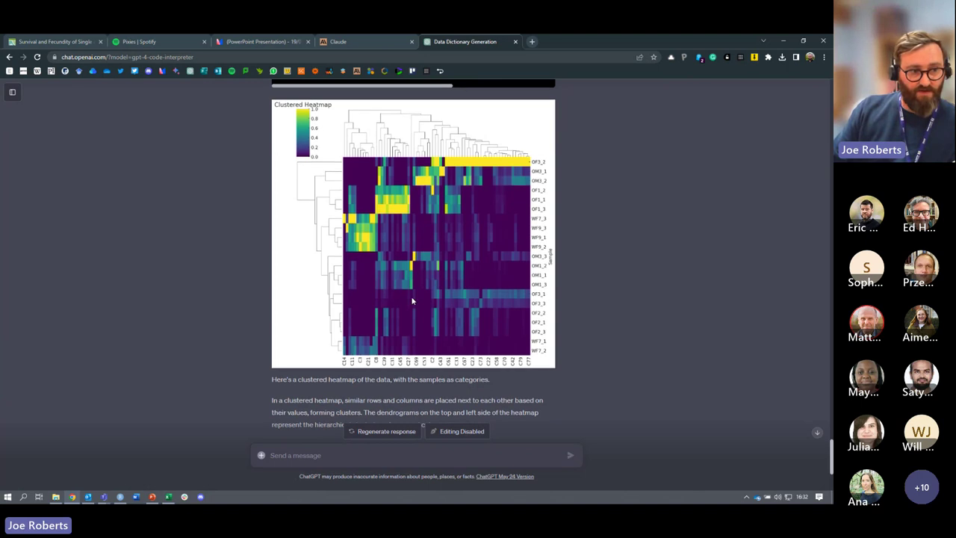
scroll(410, 295, down, 2)
scroll(323, 258, down, 1)
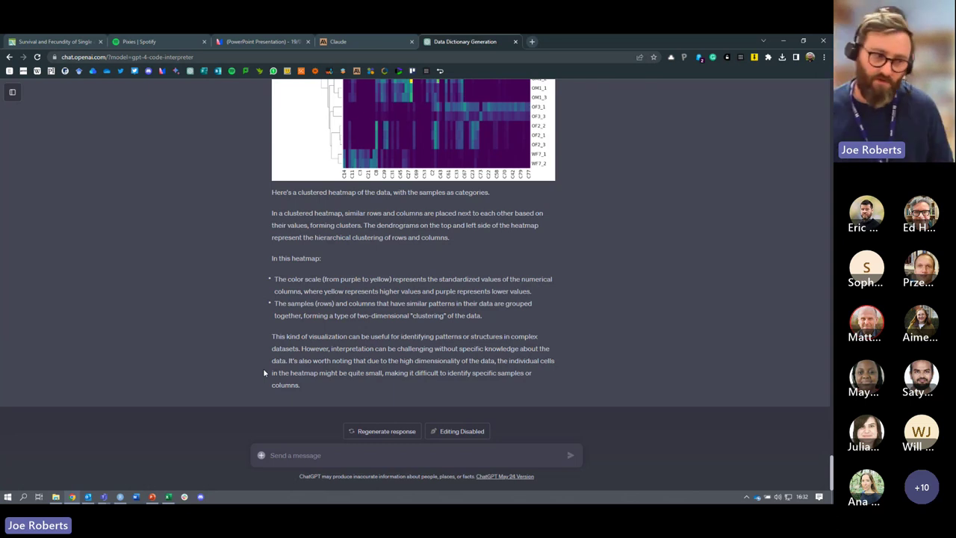
Send the prompt "What statistical test would you use to analyse this data?"
click(324, 453)
text(What statis)
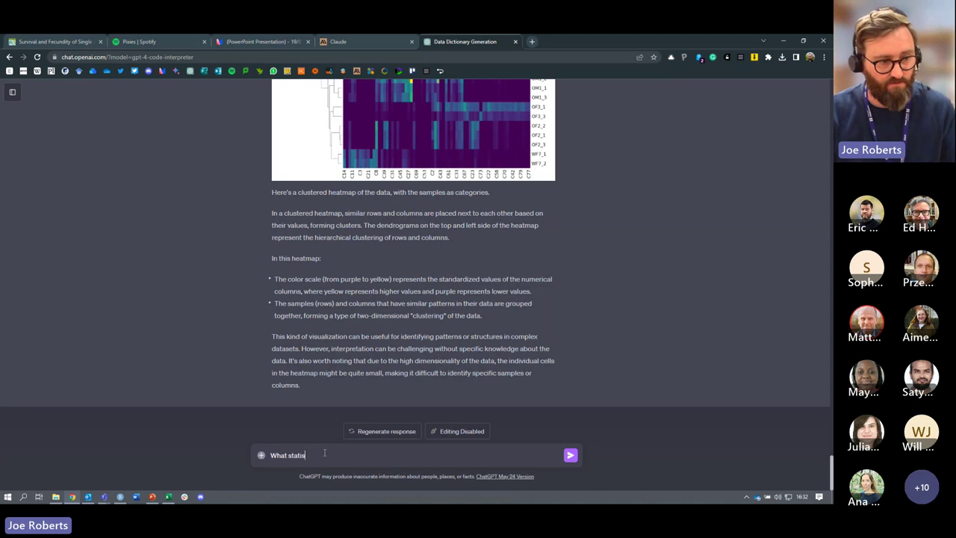
text(tical test wo)
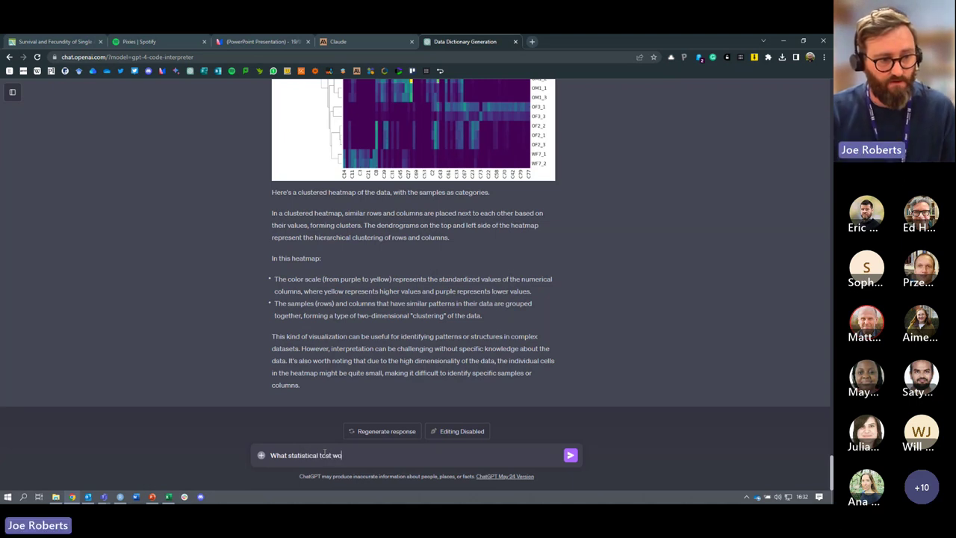
text(uld you use to an)
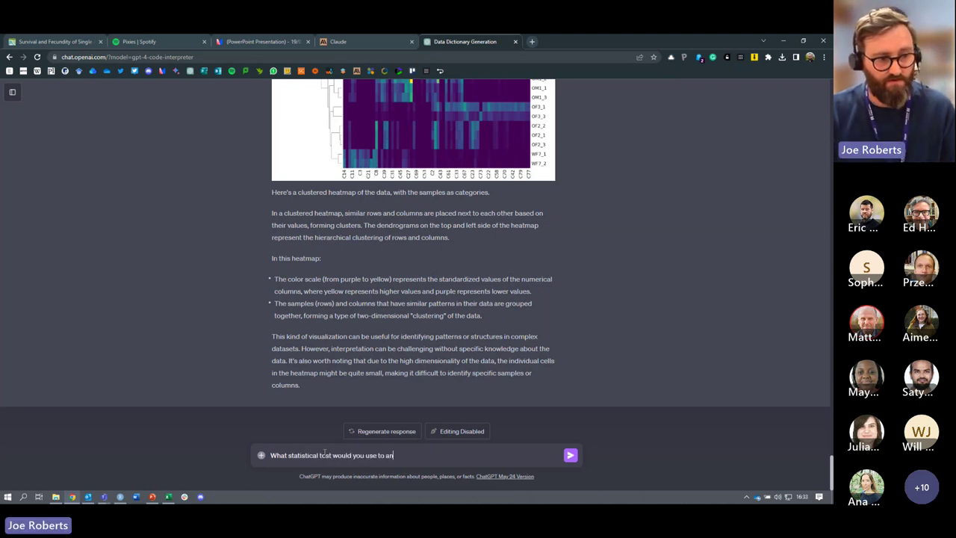
text(alyse this data?)
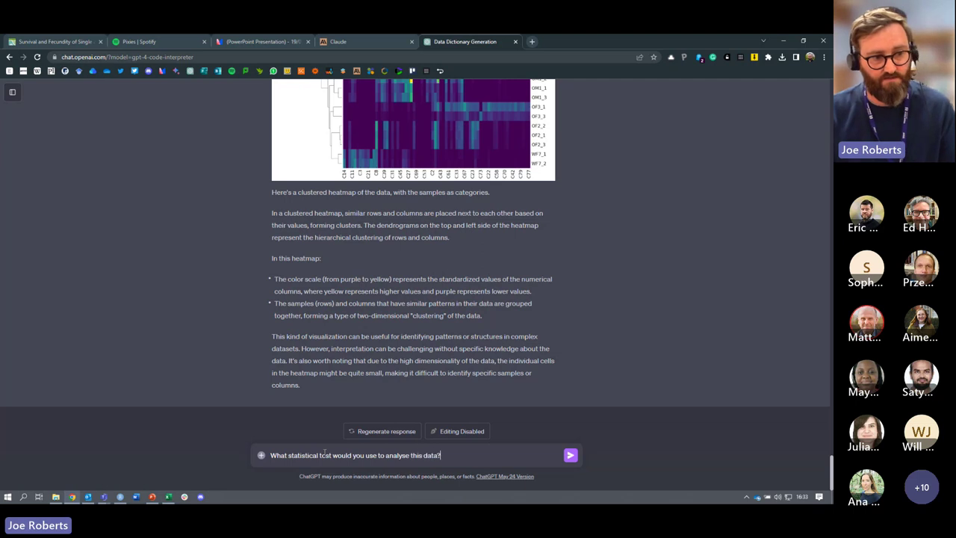
key(Return)
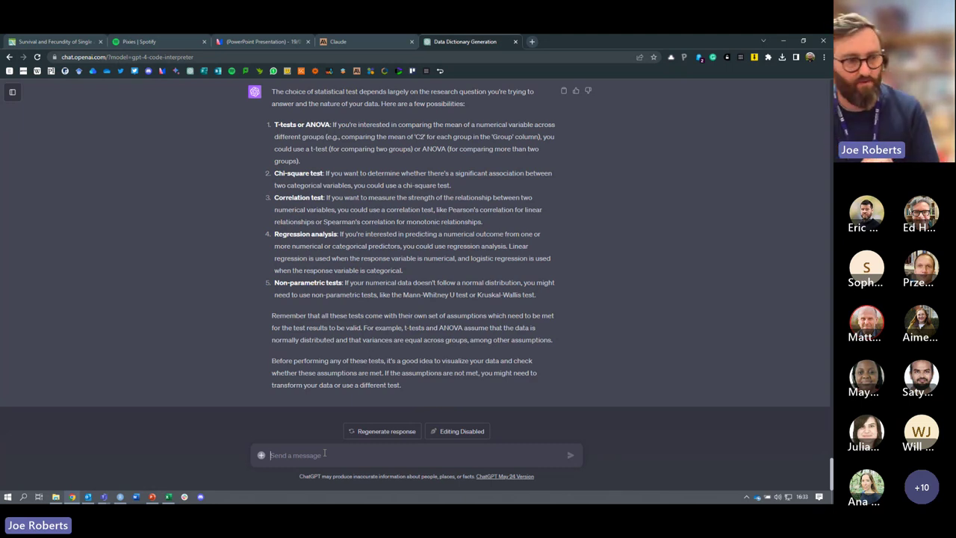
Send the prompt "What multivariate statistics could we use to analyse this data?" and look over the suggested techniques
text(What)
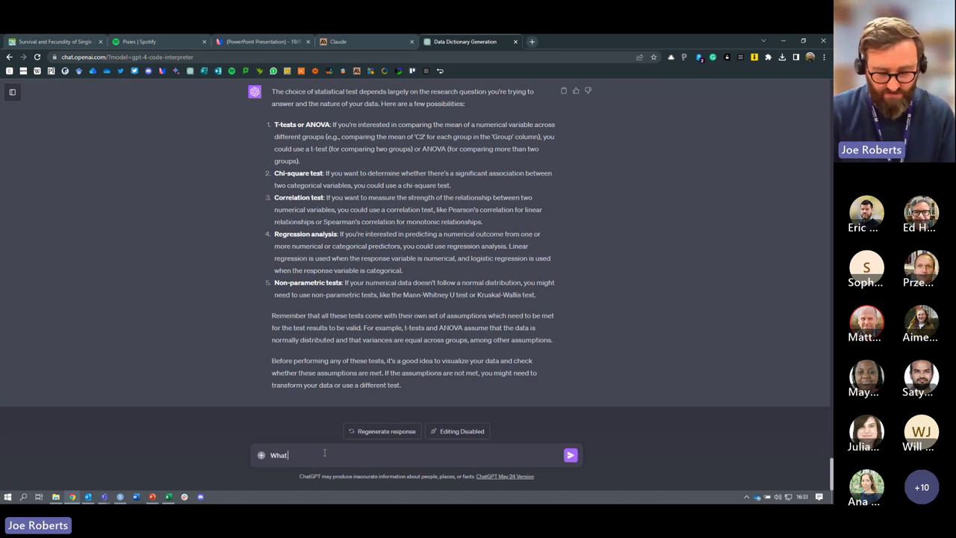
text( multivaria)
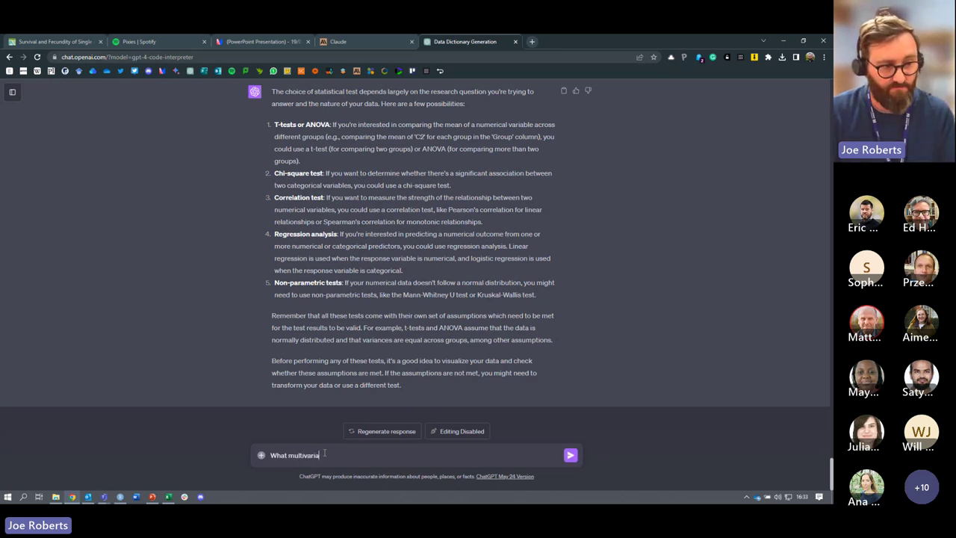
text(te statistics)
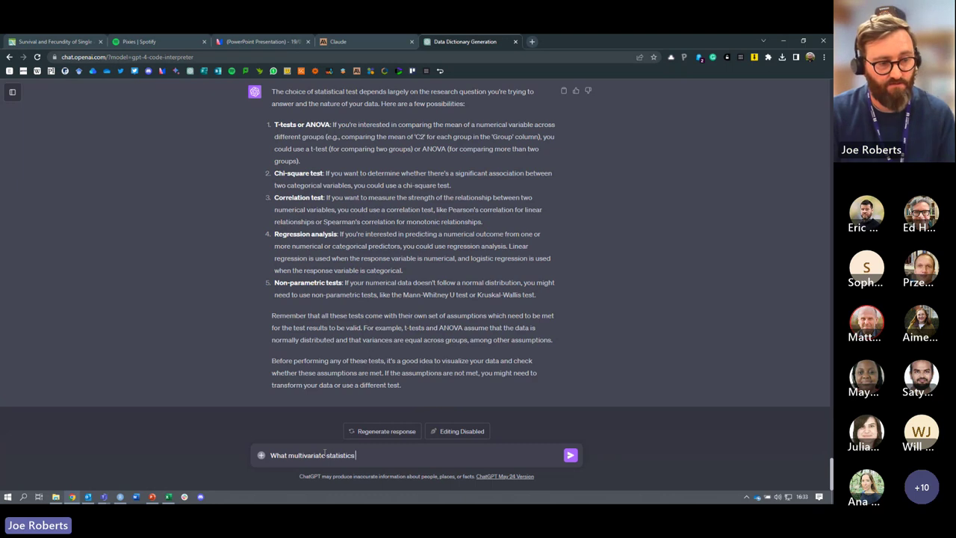
text( could we use to)
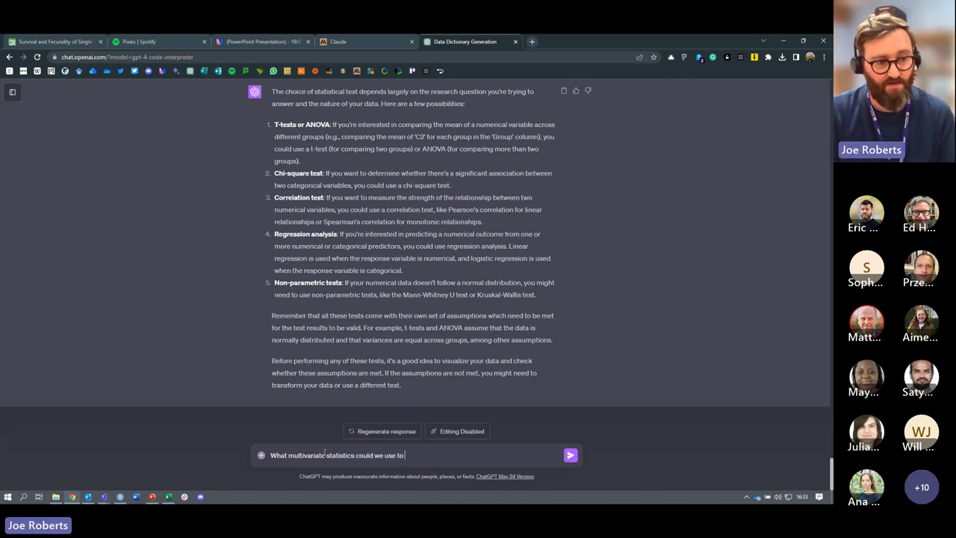
text( analyse this data?)
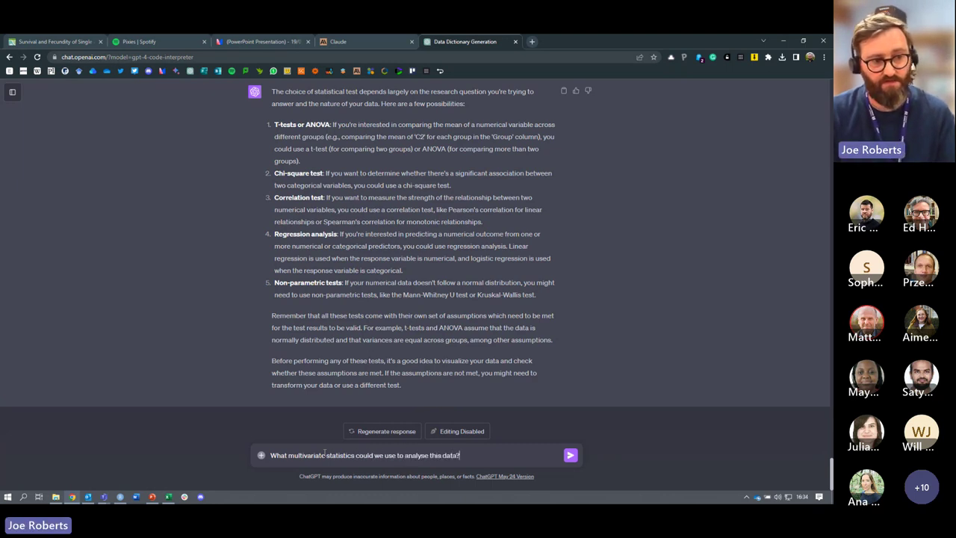
key(Return)
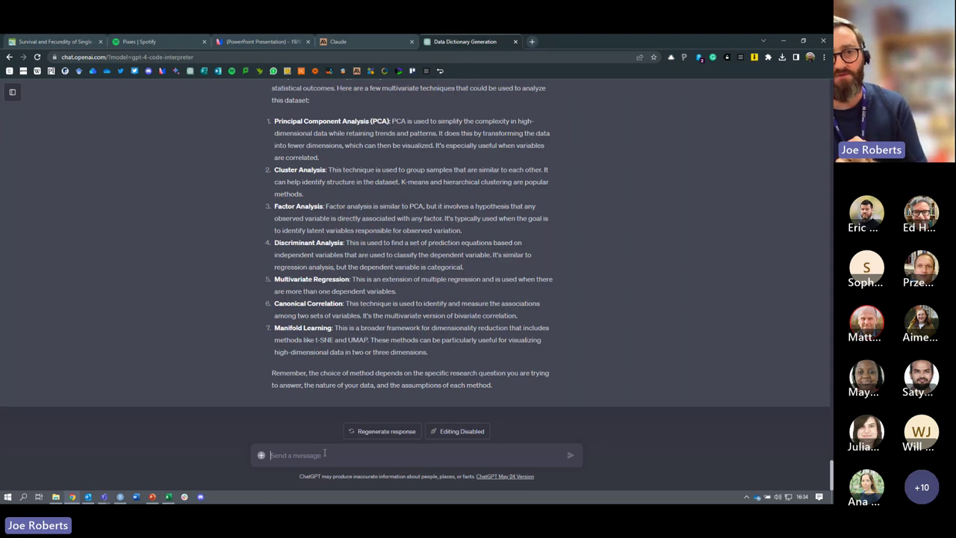
click(324, 453)
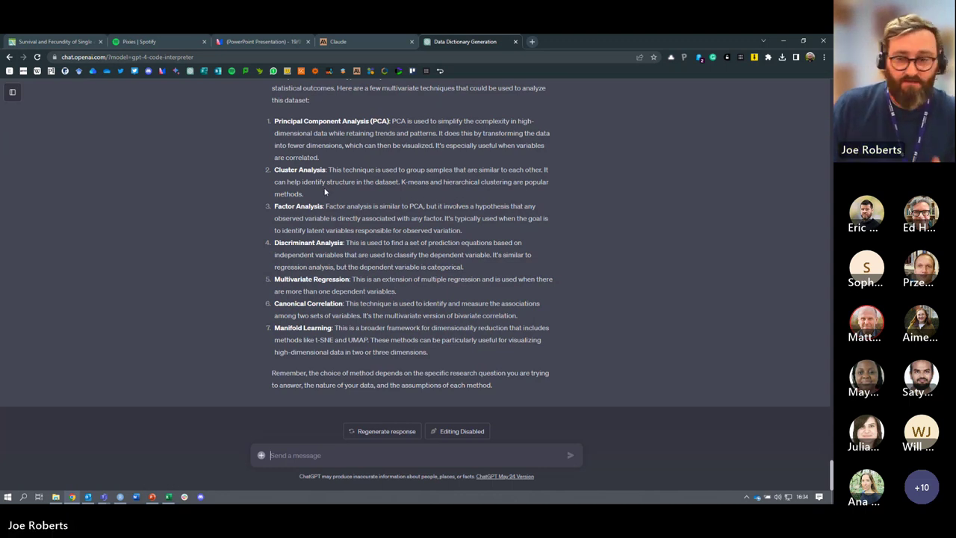
scroll(368, 201, up, 5)
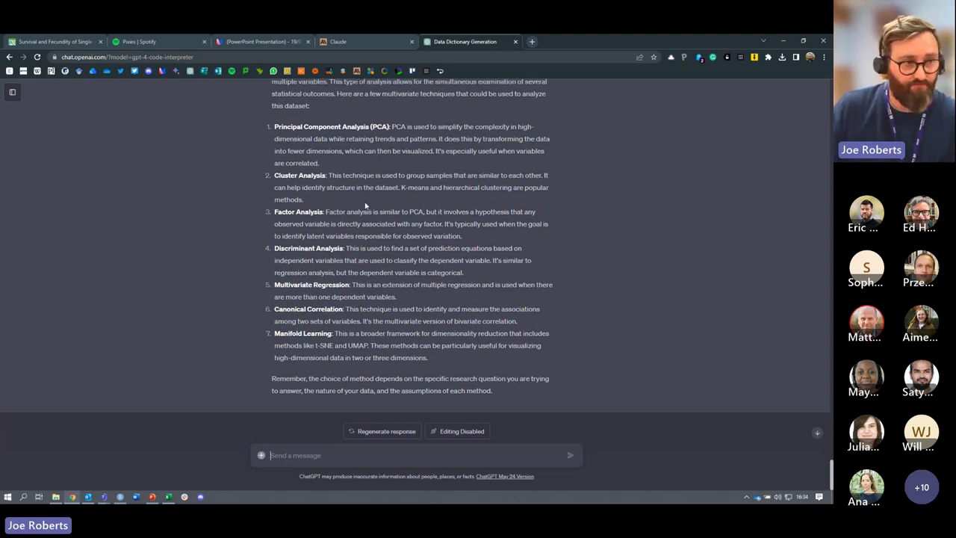
scroll(365, 201, down, 4)
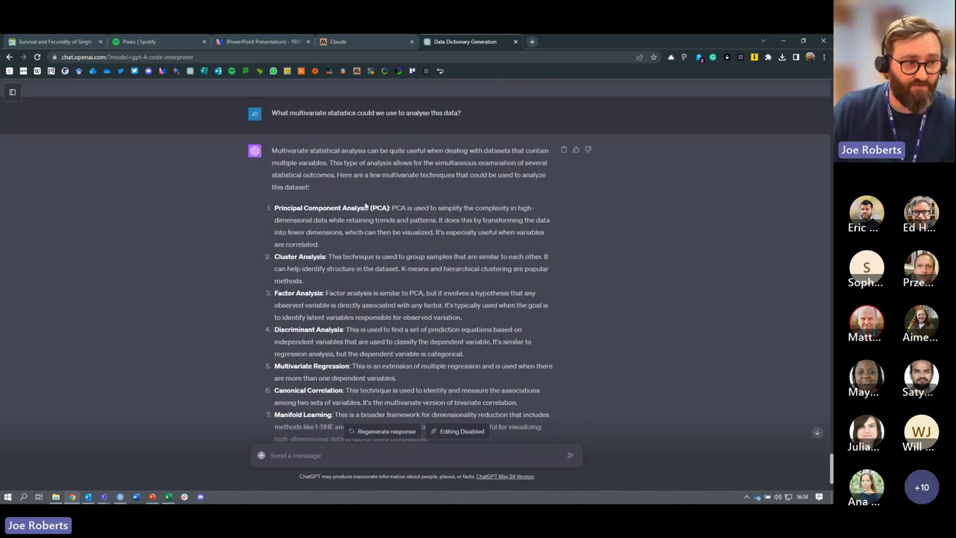
Send the prompt "Run a PCA on the data? Explain why we have done this."
scroll(289, 189, down, 1)
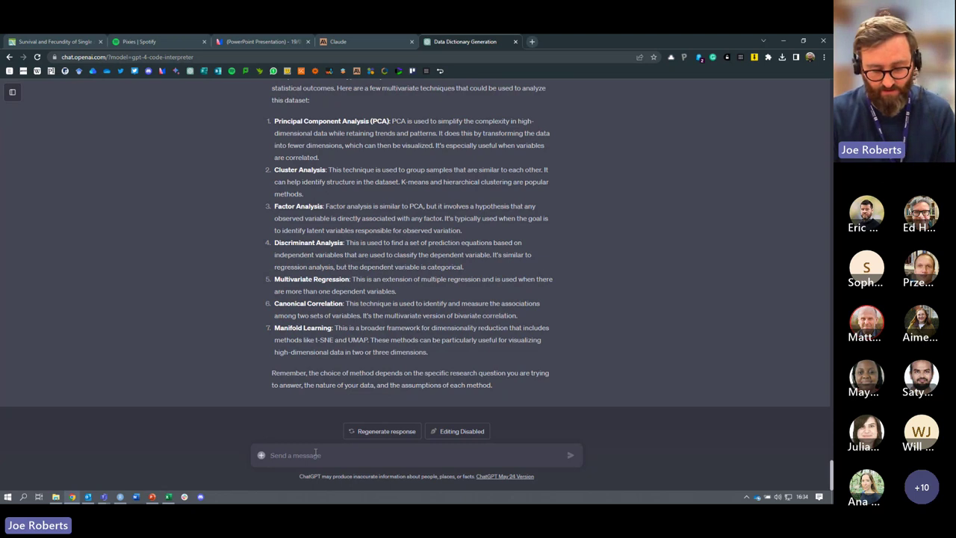
text(Run a)
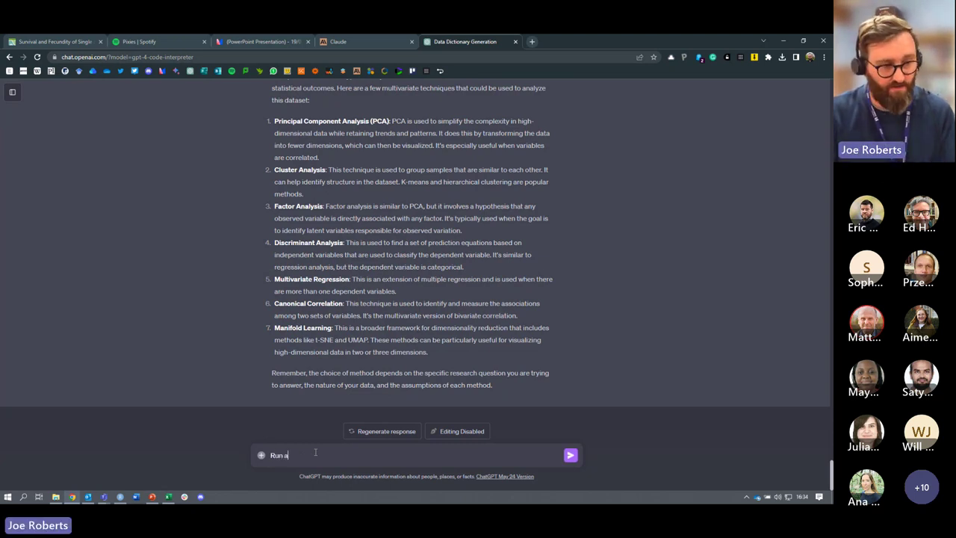
text( PCA on the data?)
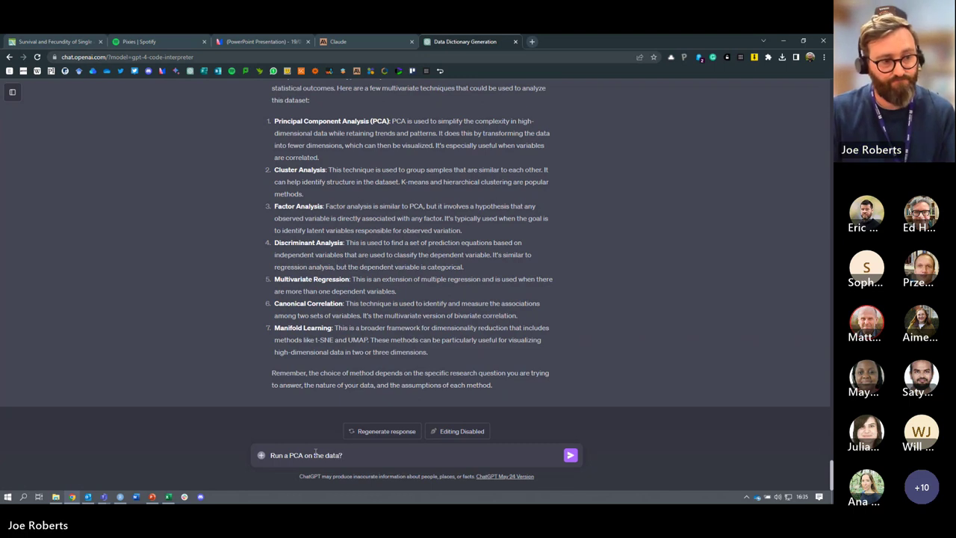
text( Explain why)
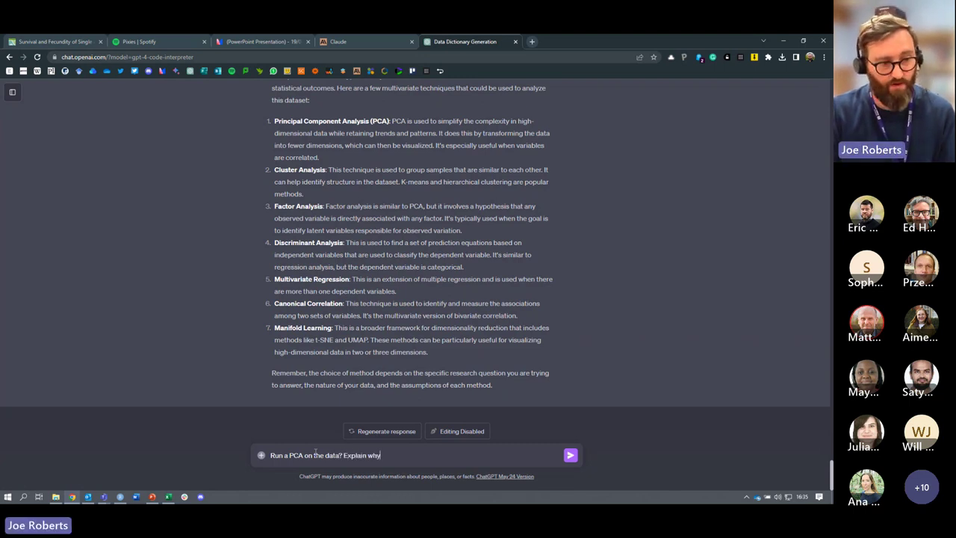
text( we have done this.)
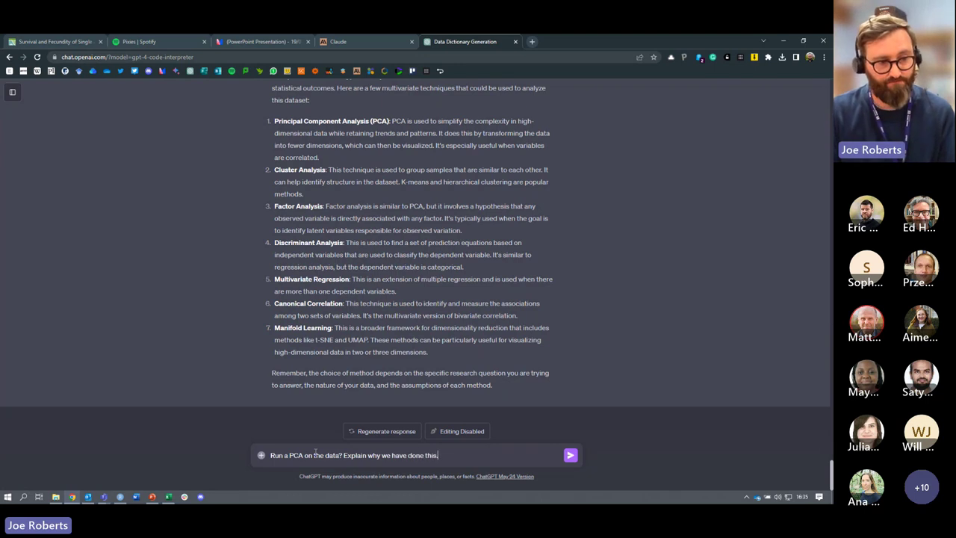
key(Return)
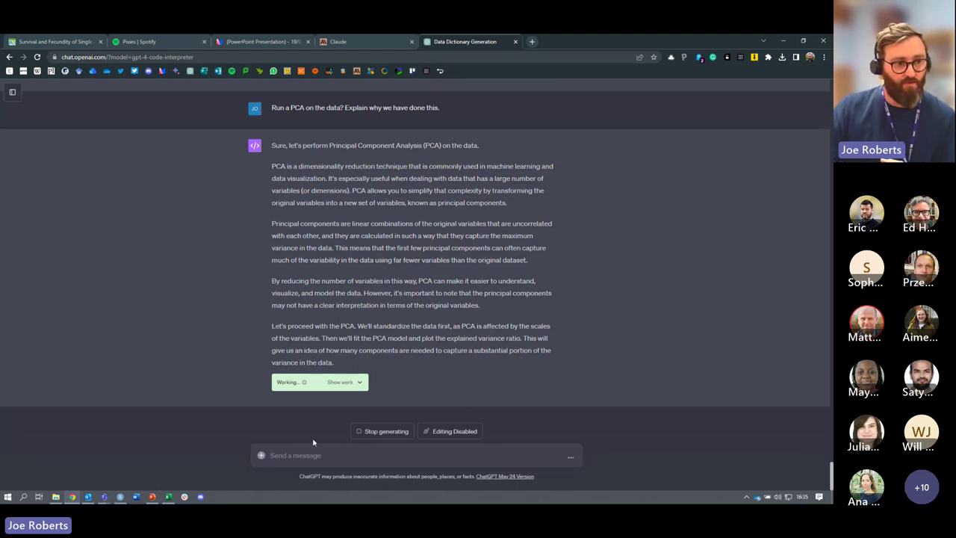
Show the Python code behind both PCA attempts and look over the error, the corrected code and the cumulative explained variance plot
click(359, 383)
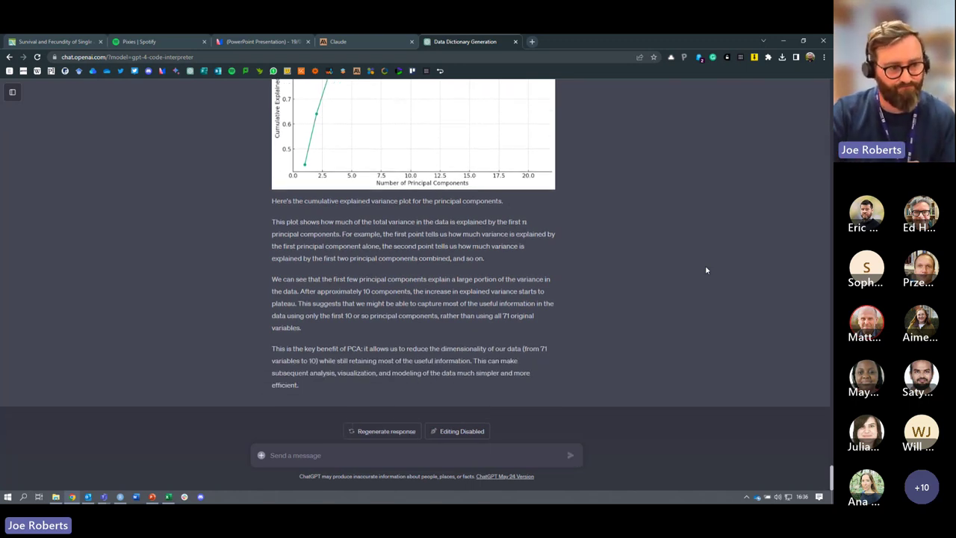
scroll(696, 273, up, 3)
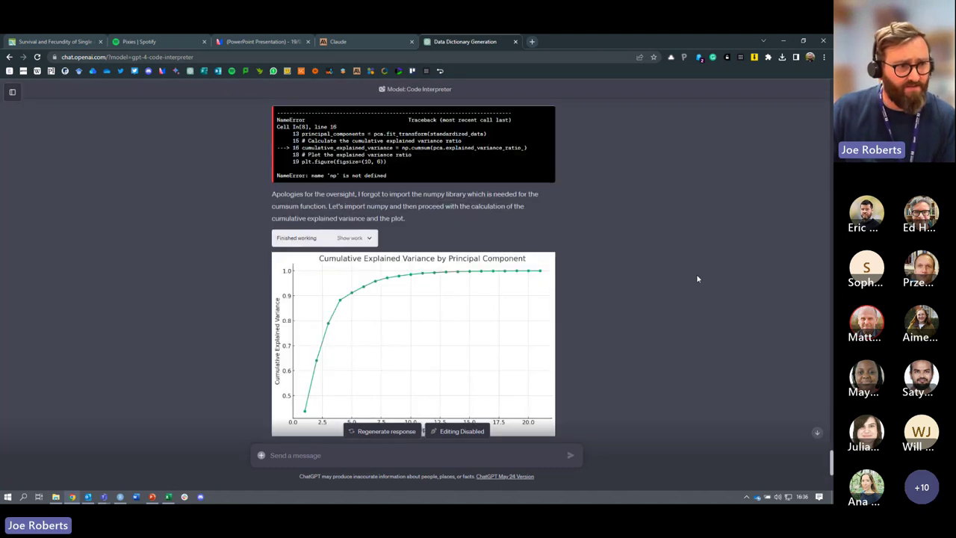
scroll(698, 279, up, 1)
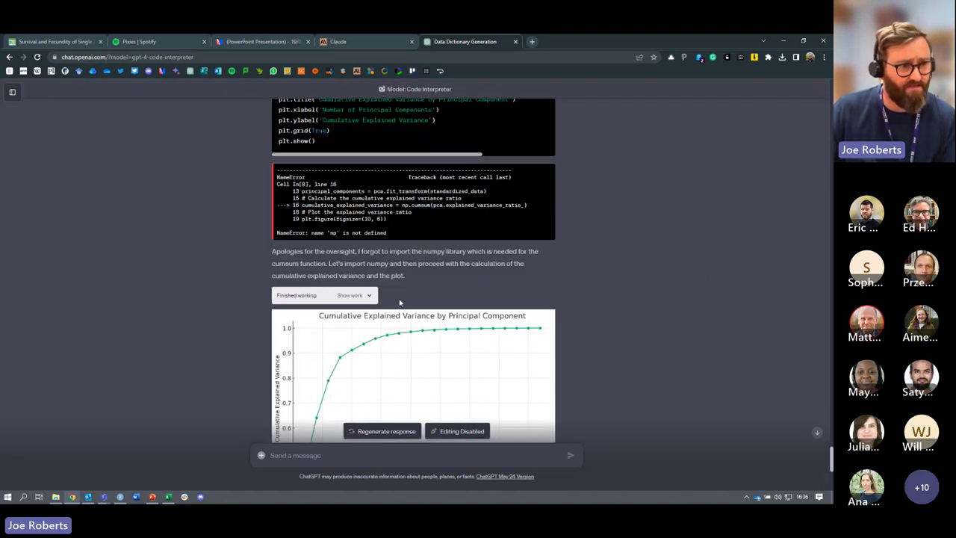
click(360, 296)
scroll(630, 314, down, 2)
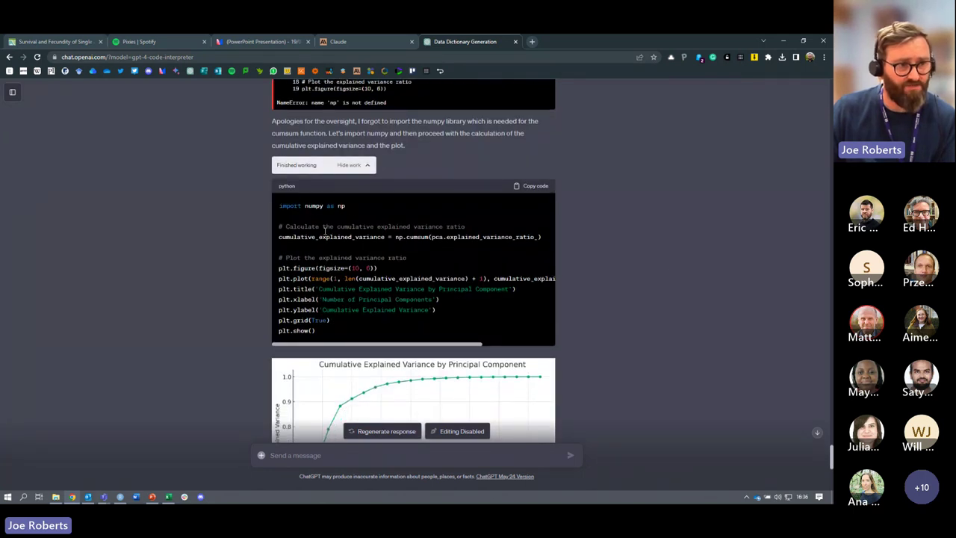
scroll(675, 271, down, 3)
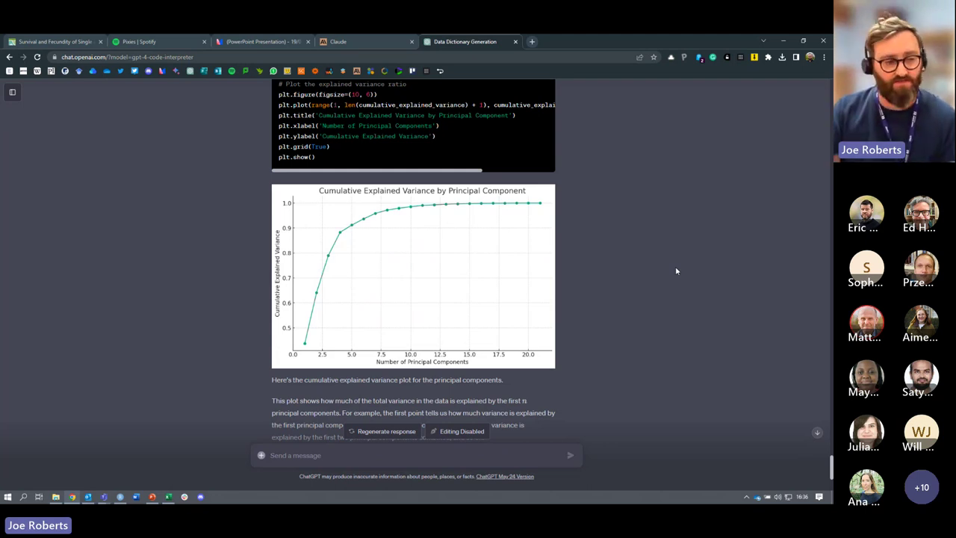
Send the prompt "Produce a biplot."
scroll(522, 366, down, 3)
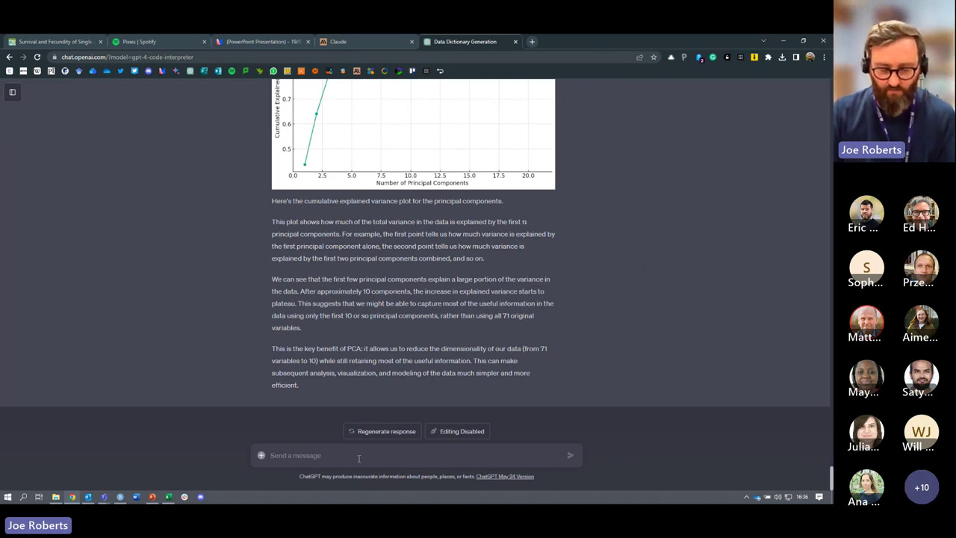
text(Pro)
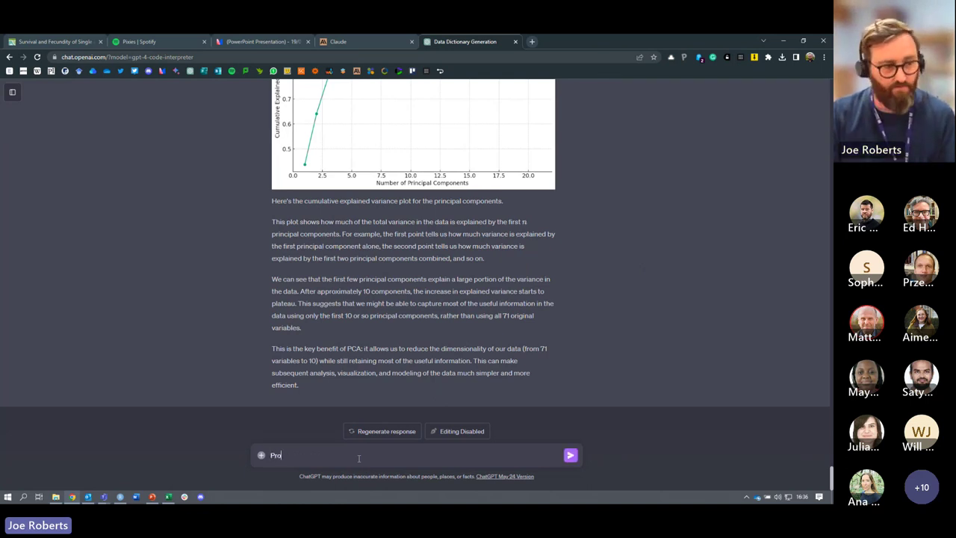
text(duc)
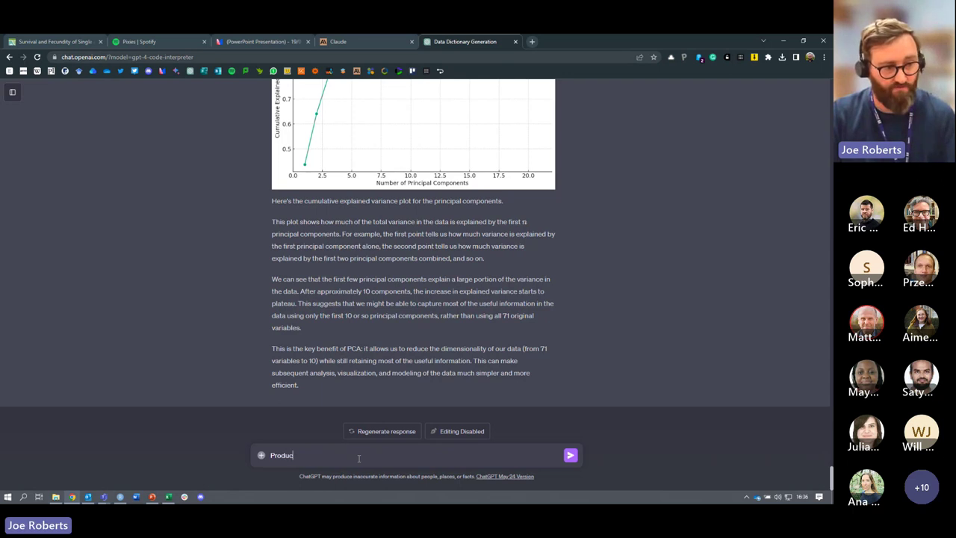
text(e a biplo)
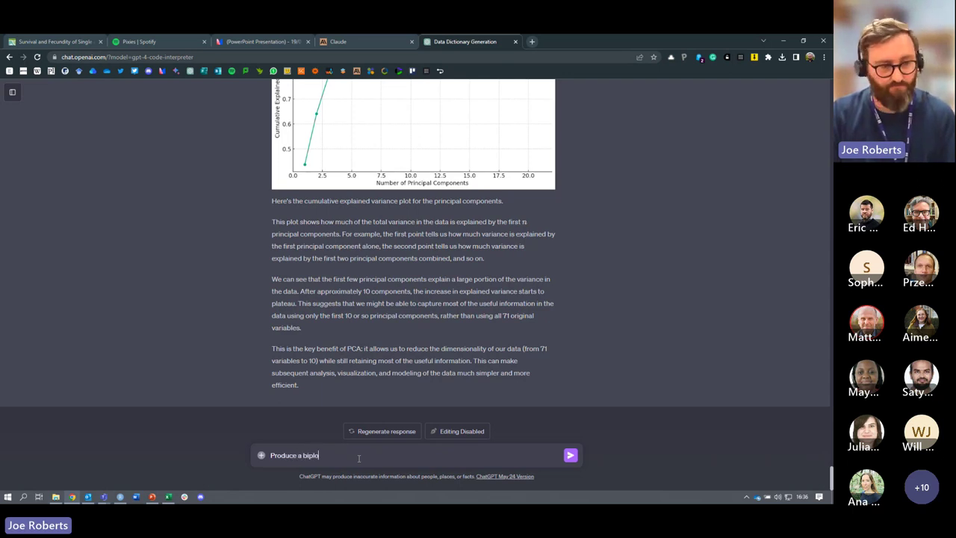
text(t.)
key(Return)
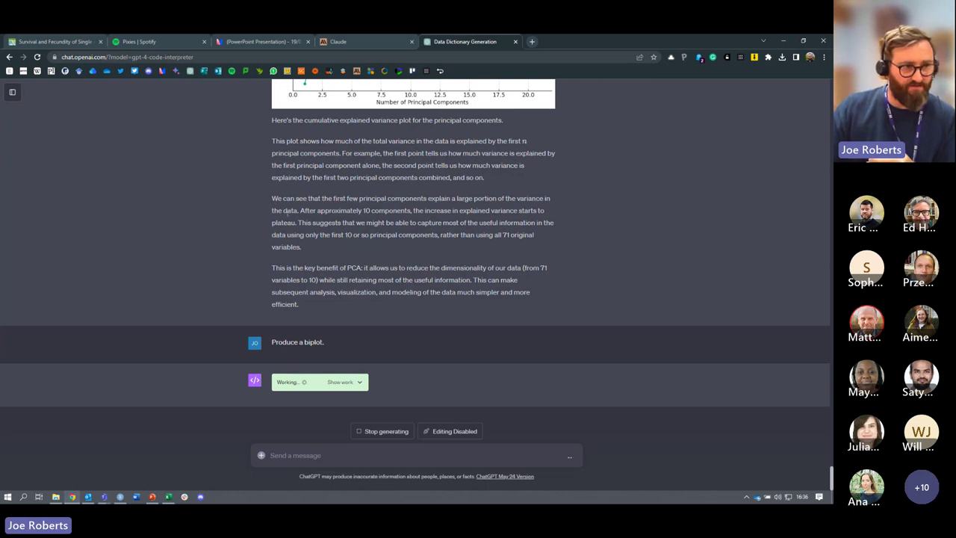
Review the cumulative explained variance plot and the explanation of the principal components below it
scroll(328, 211, up, 3)
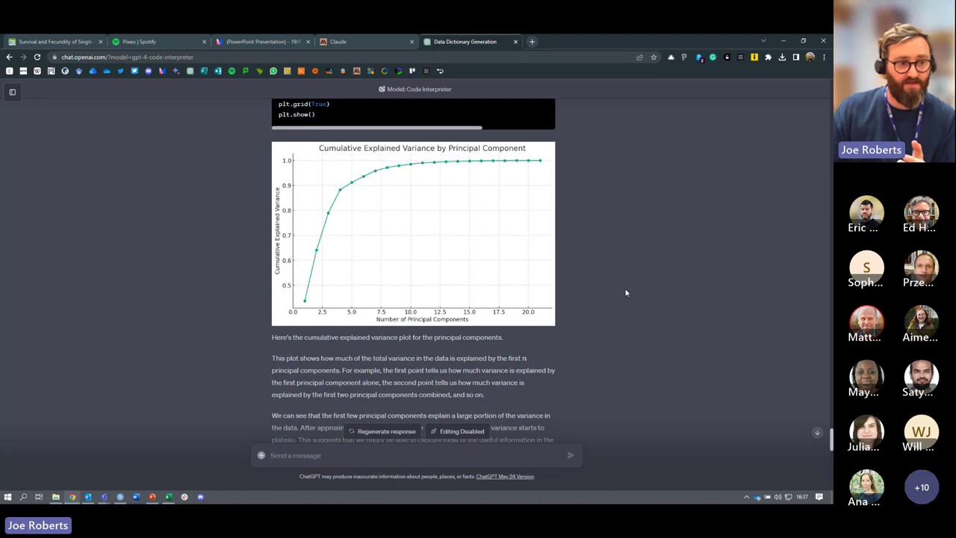
scroll(625, 292, down, 2)
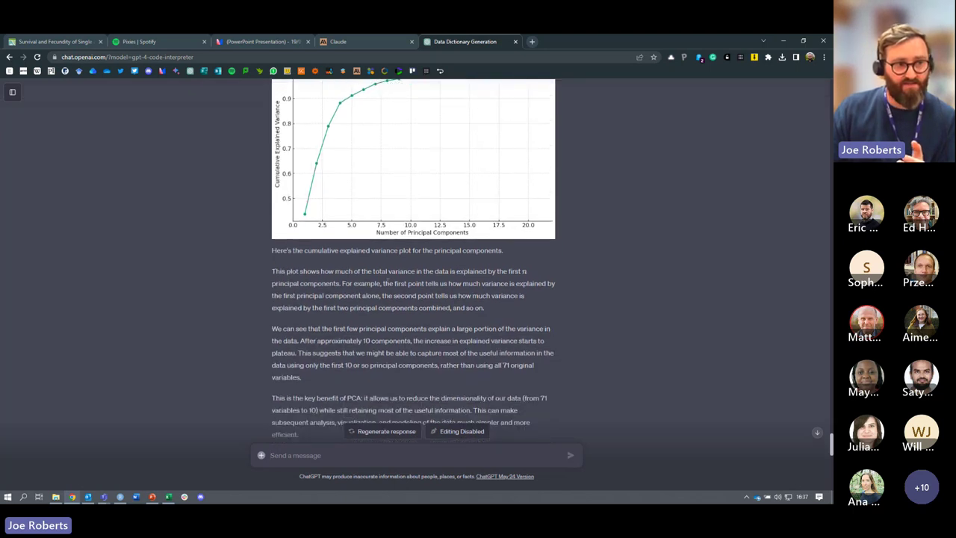
scroll(413, 322, up, 2)
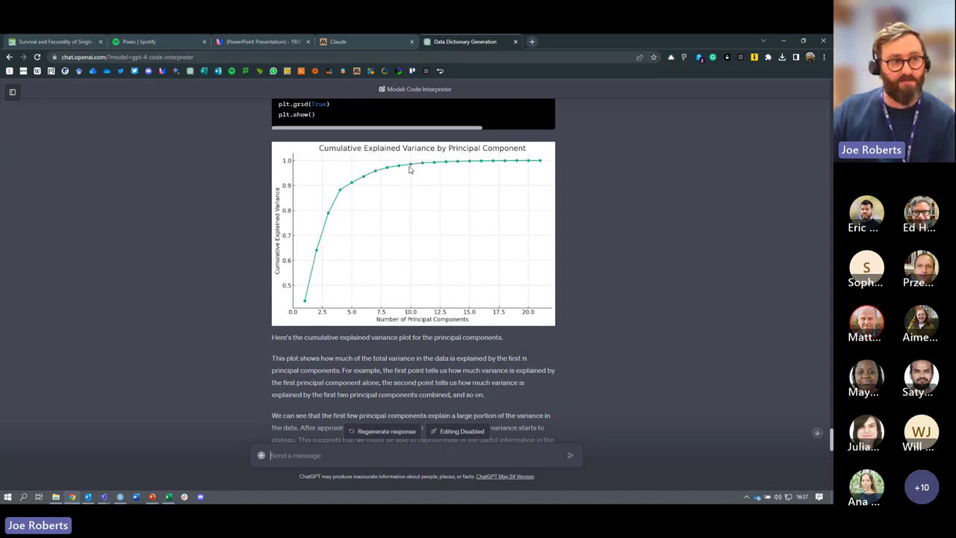
scroll(604, 205, down, 3)
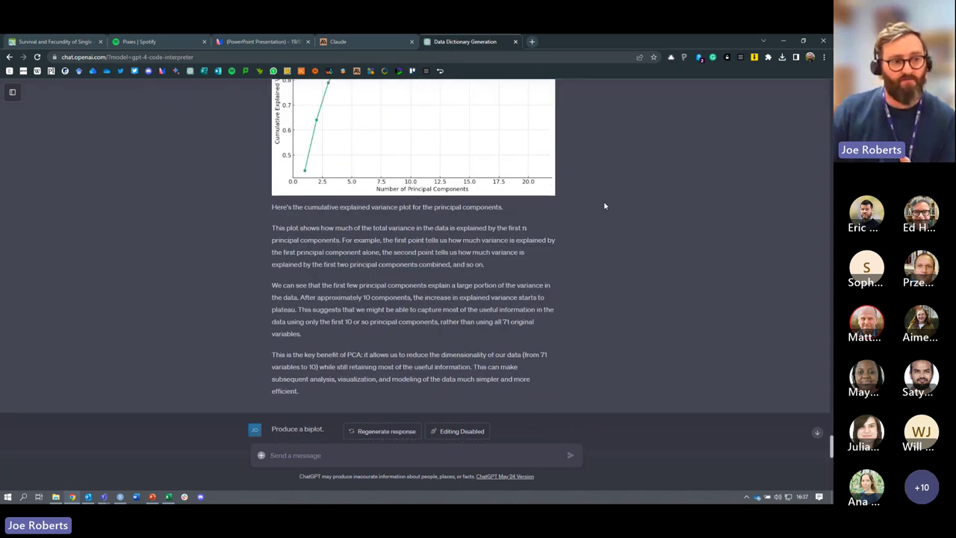
Examine the PCA biplot with its group legend and read the interpretation below it
scroll(605, 205, down, 9)
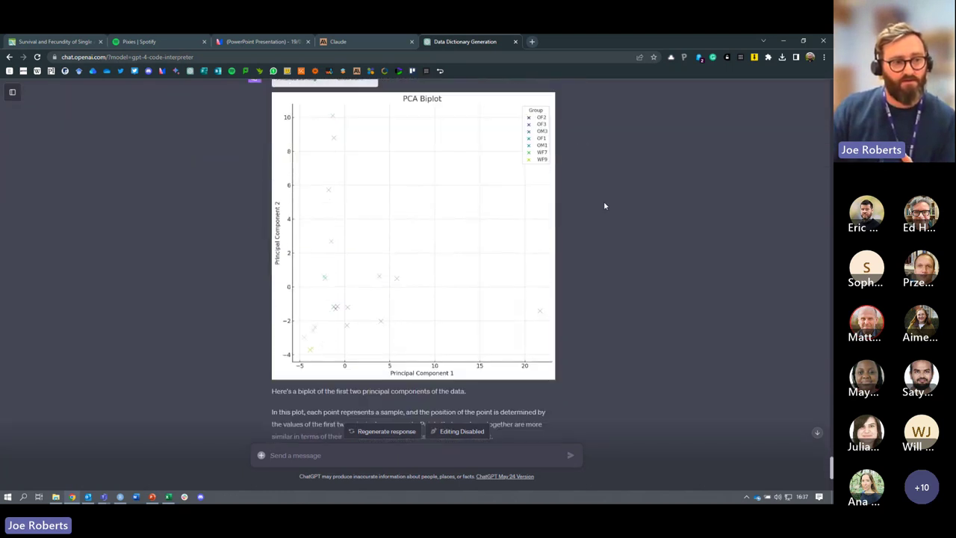
scroll(603, 202, up, 1)
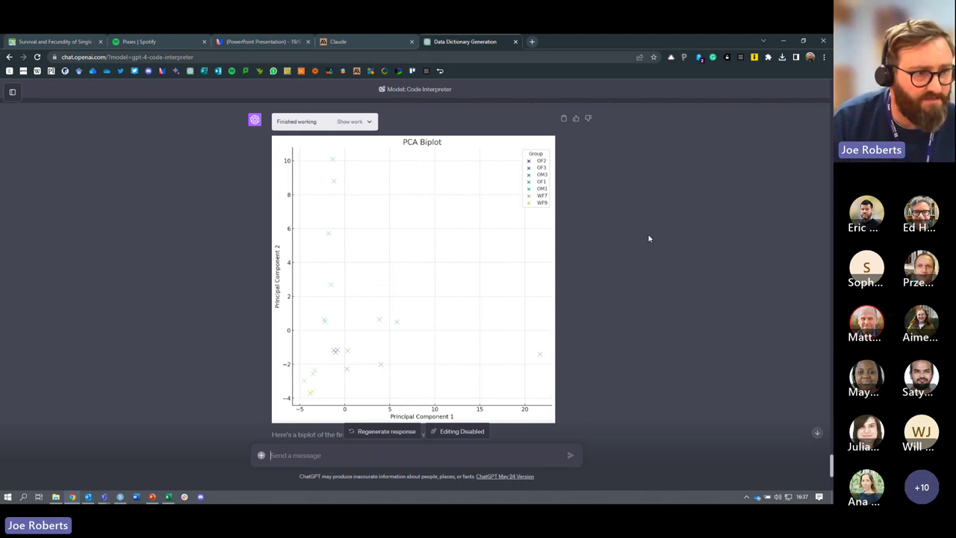
scroll(667, 245, down, 1)
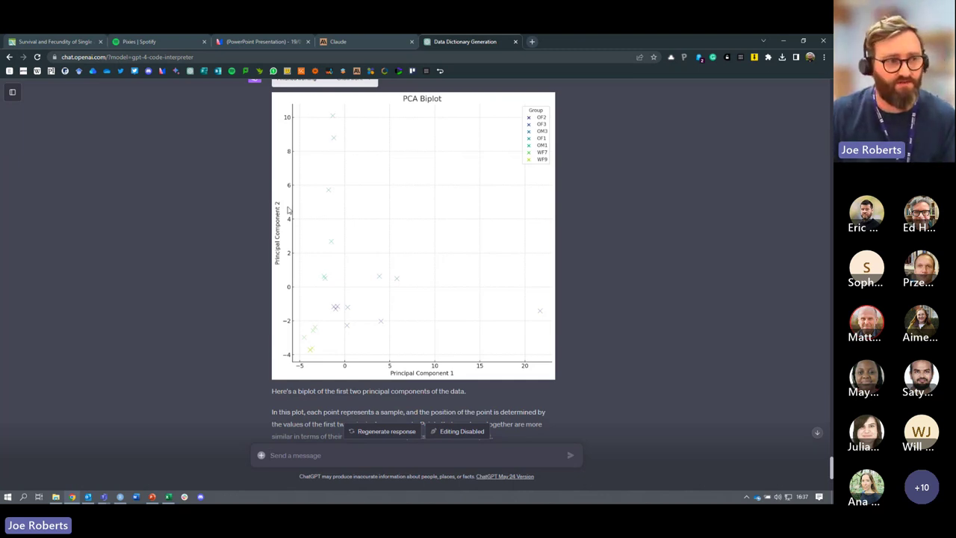
scroll(261, 395, down, 3)
scroll(255, 392, down, 3)
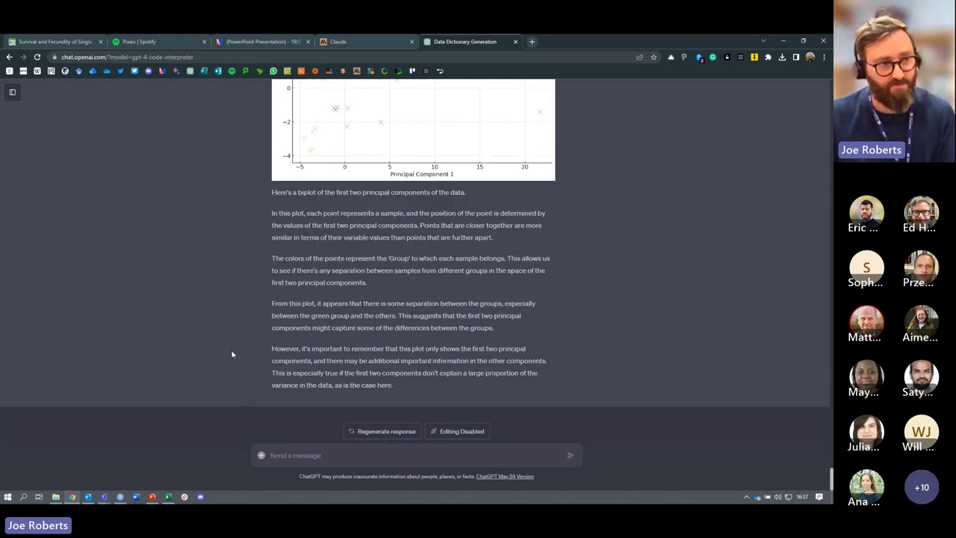
scroll(320, 318, up, 6)
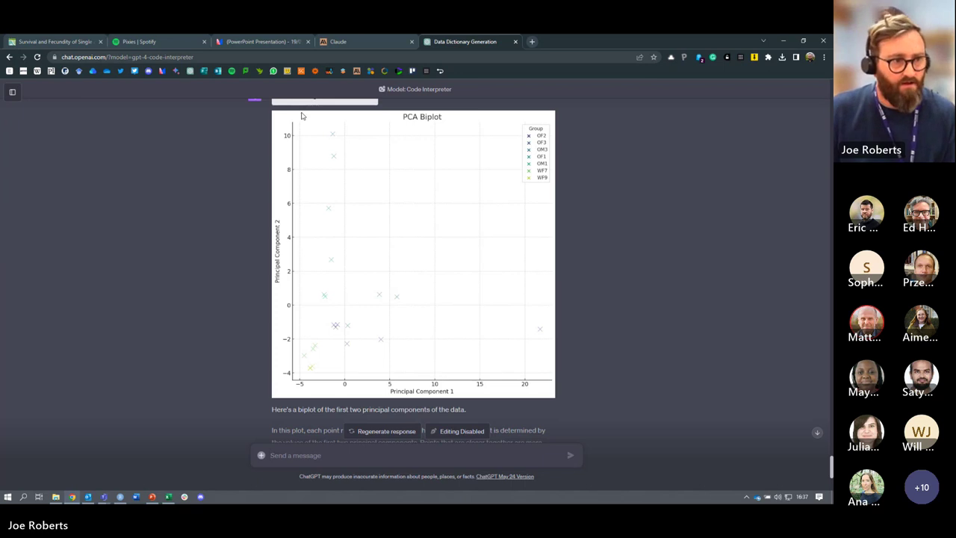
scroll(321, 305, down, 5)
scroll(374, 192, up, 5)
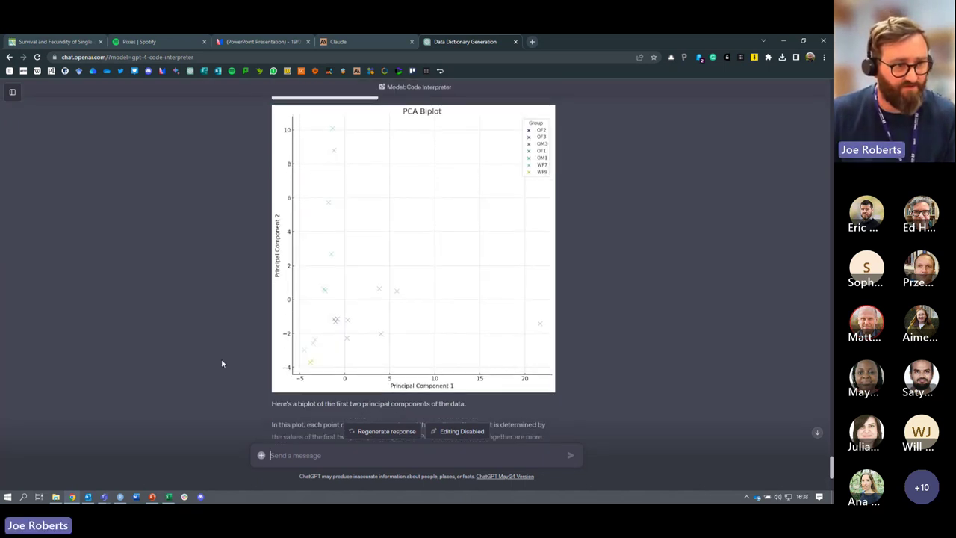
Send the prompt "Turn each point into a different symbol based on group and make each group a exciting colour."
scroll(221, 363, down, 6)
click(300, 457)
text(Tu)
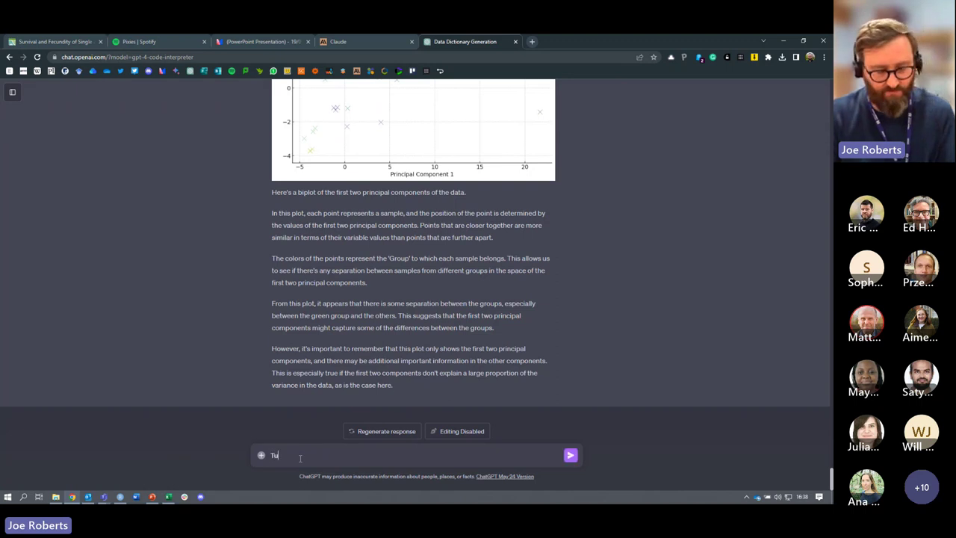
text(rn each gro)
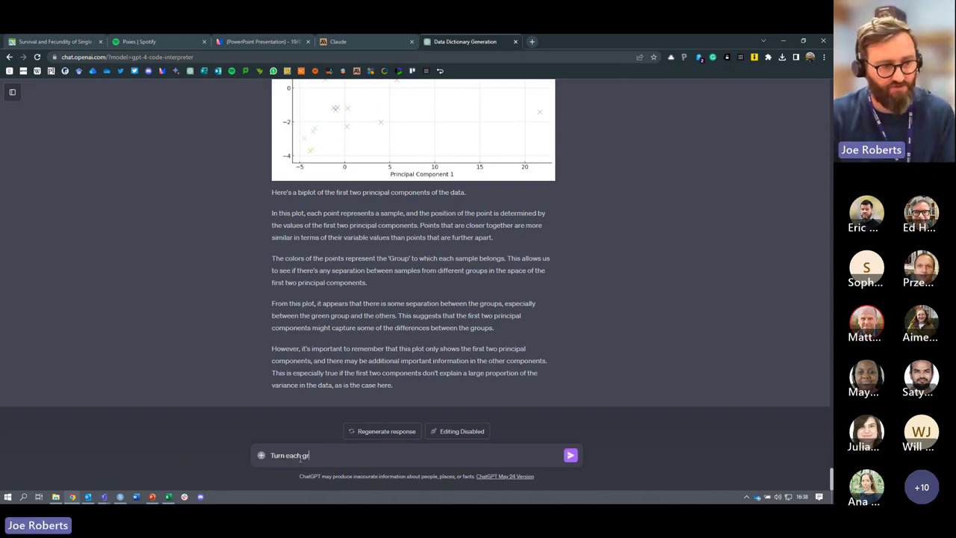
key(BackSpace)
key(BackSpace)
key(BackSpace)
key(BackSpace)
text(p)
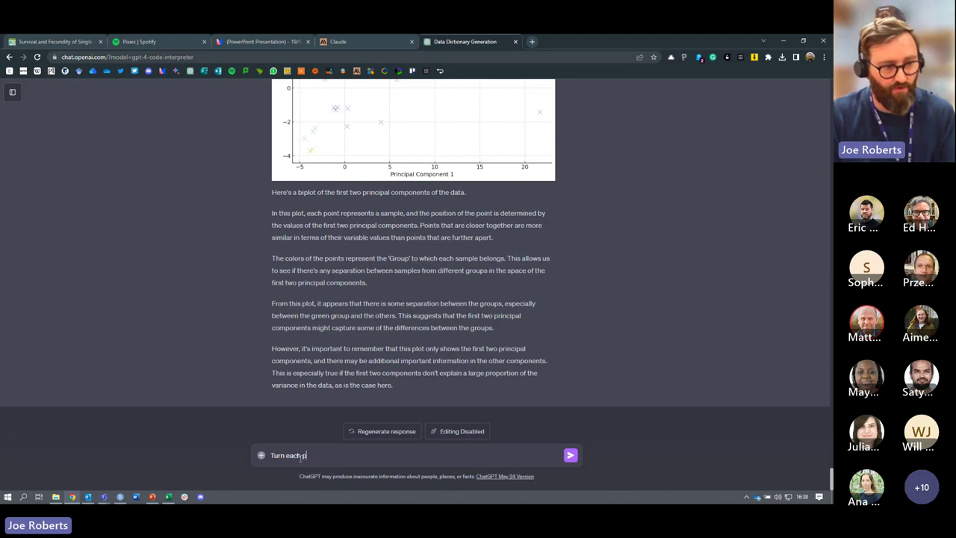
text(oint into a df)
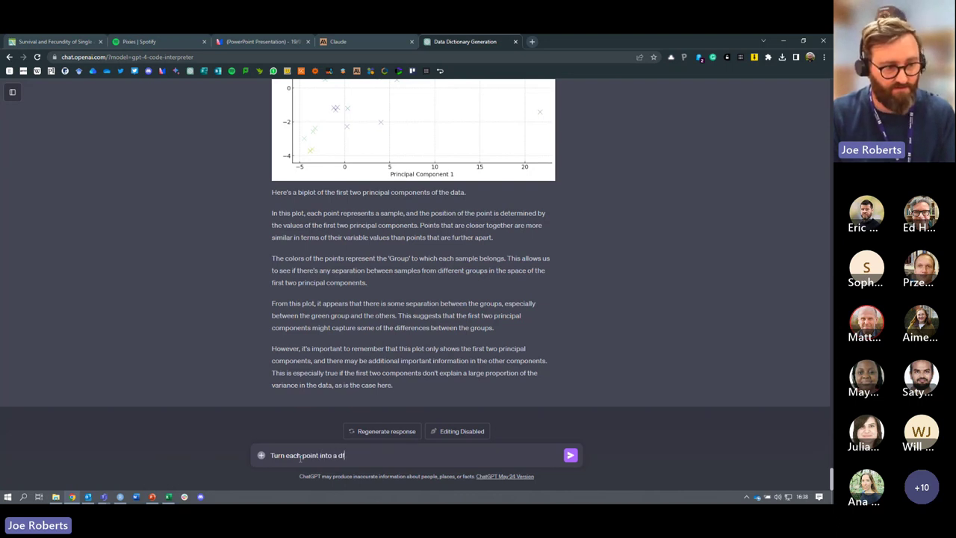
key(BackSpace)
key(BackSpace)
text(ifferent)
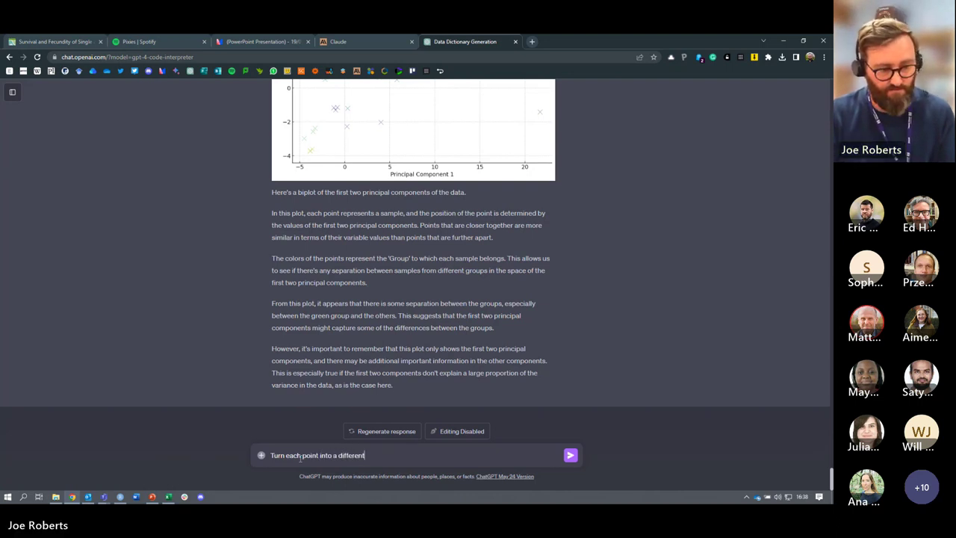
text( symbol base)
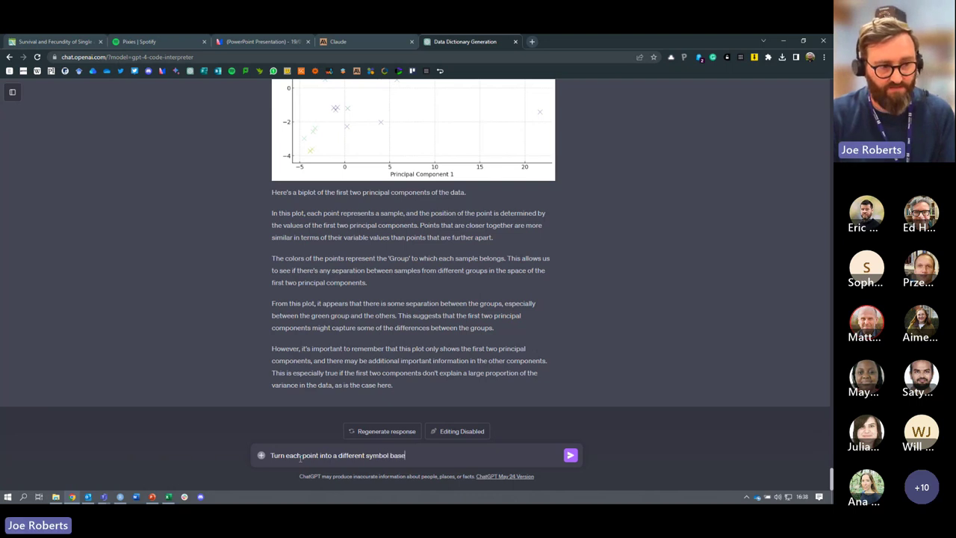
text(d on group and)
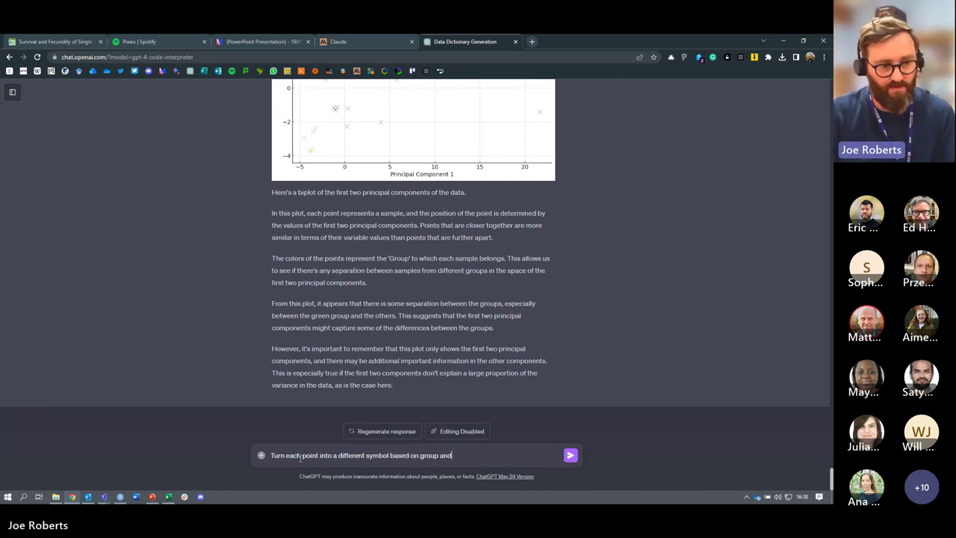
text( make)
text(eac)
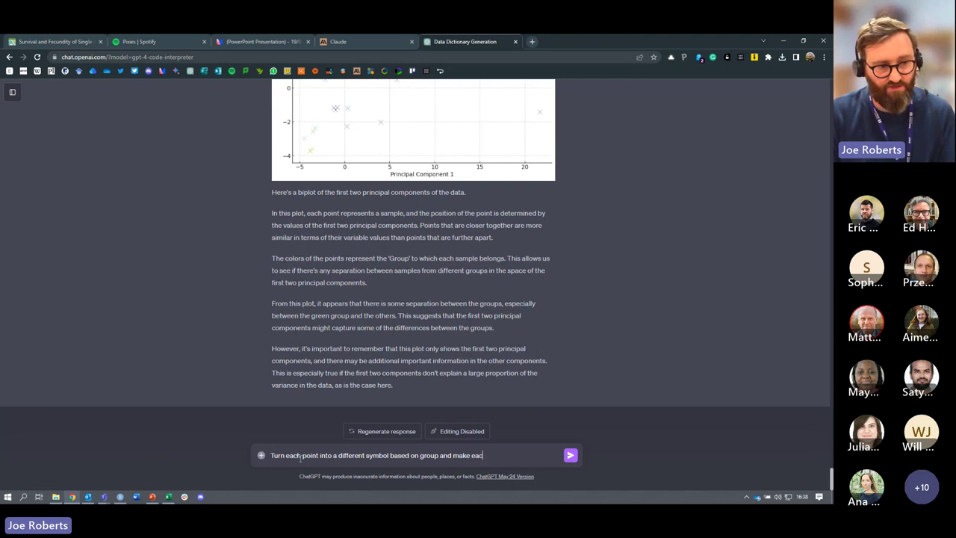
text(h group a)
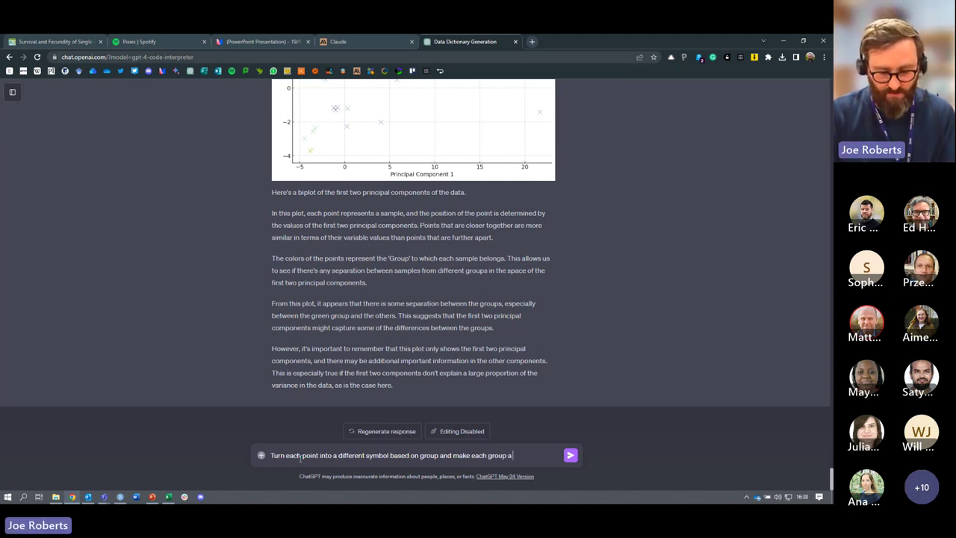
text( ex)
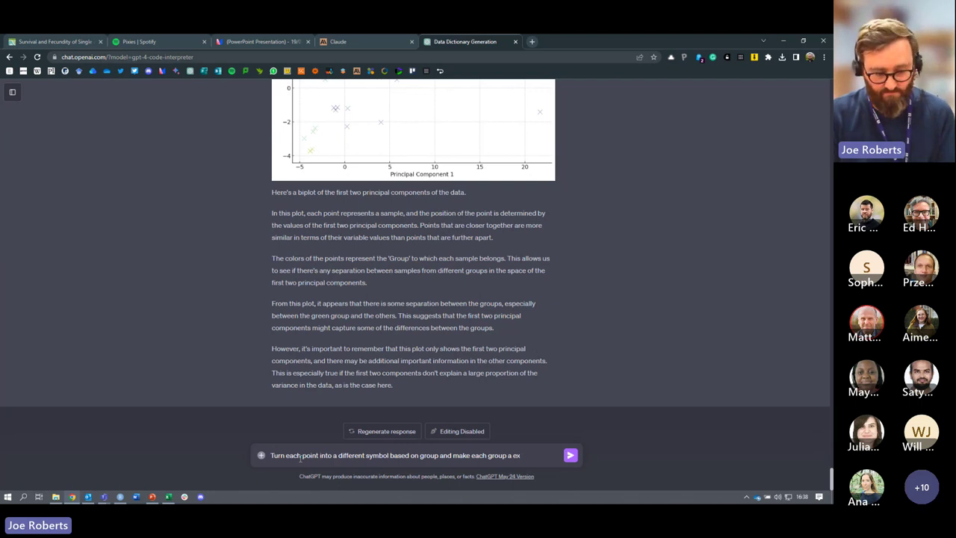
text(citing)
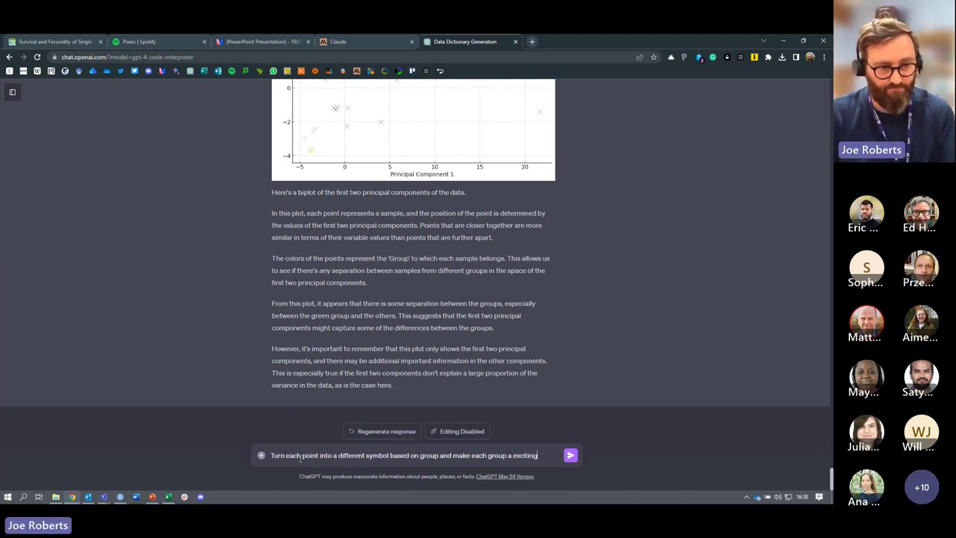
text( colour.)
key(Return)
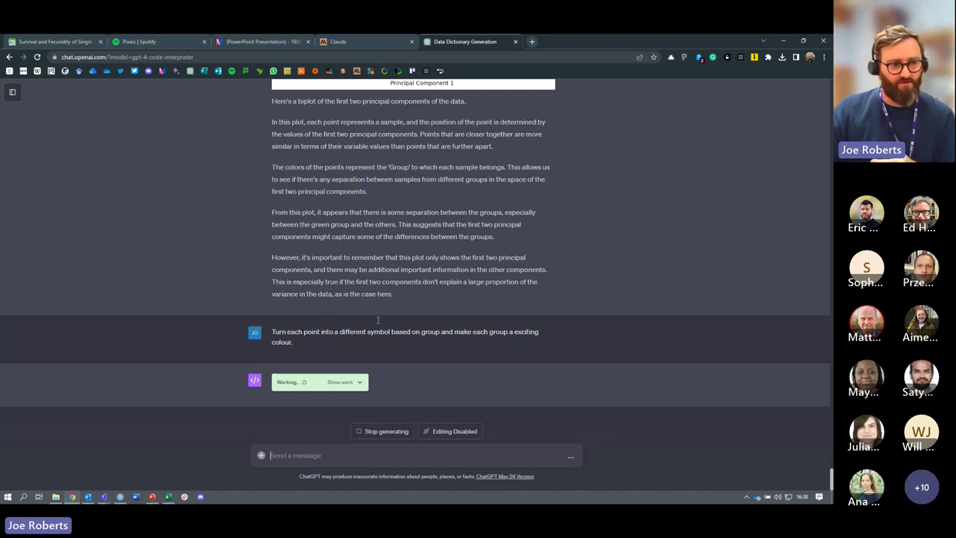
Show the Python code behind the biplot restyling and examine the updated biplot, its group legend and the explanation below it
click(363, 382)
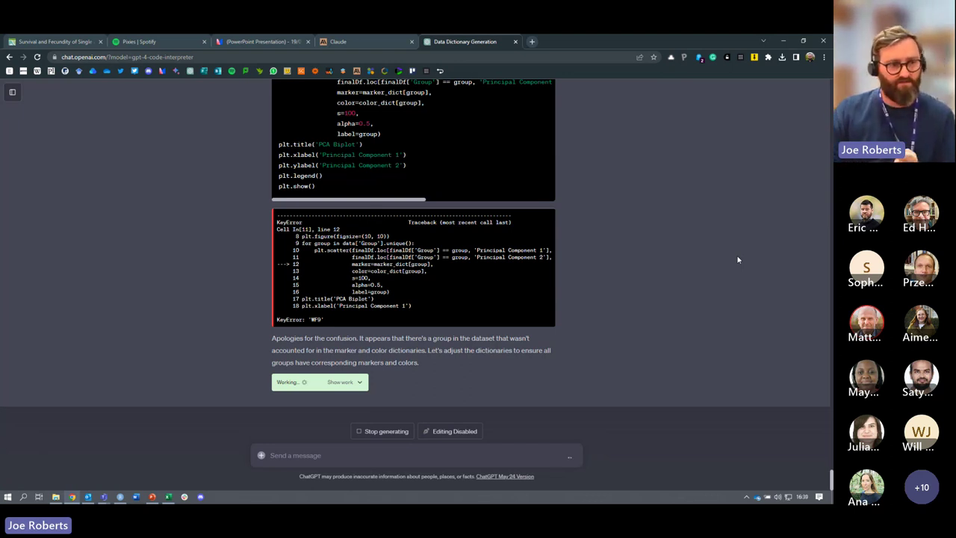
click(340, 381)
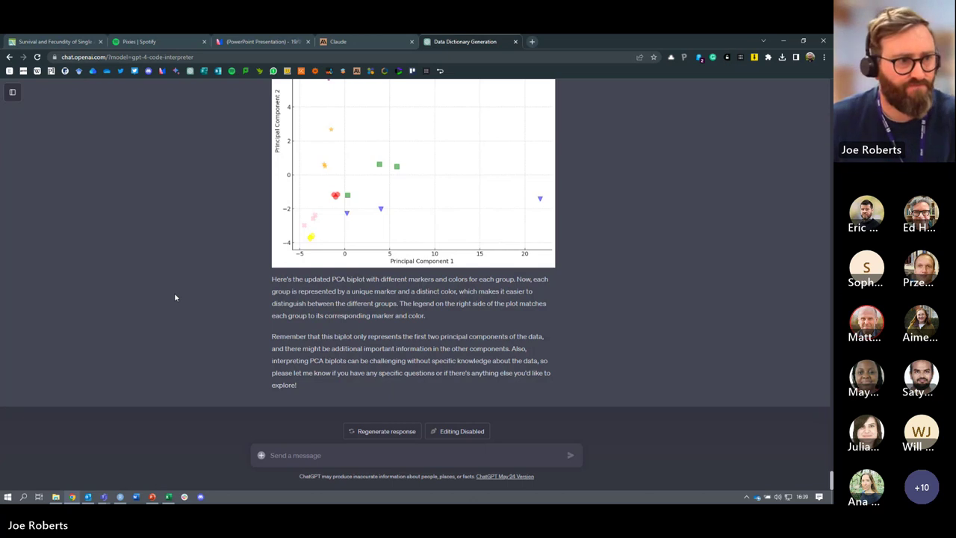
scroll(174, 297, up, 3)
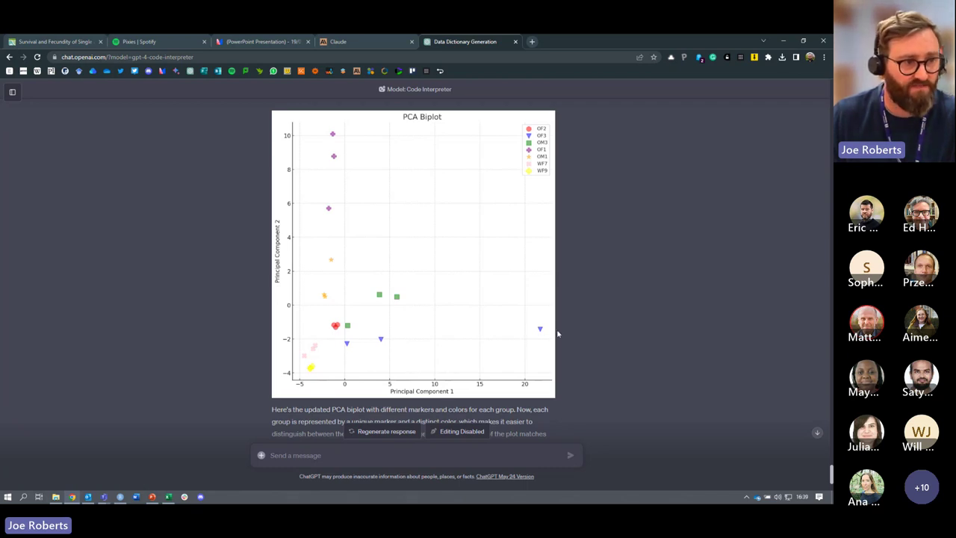
scroll(198, 299, down, 1)
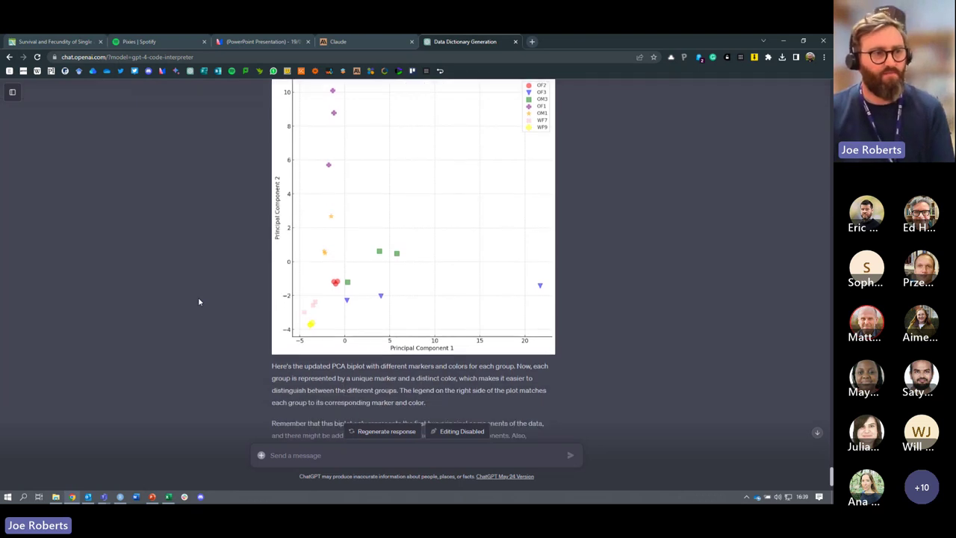
scroll(198, 296, down, 2)
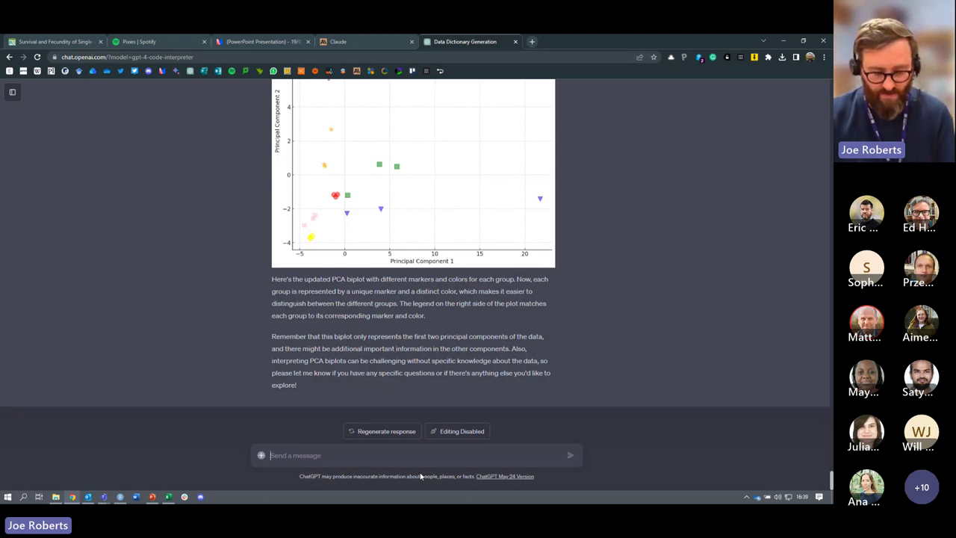
Send the prompt "Add 95% confidence intervals to each group and show on the plot."
text(Add 95)
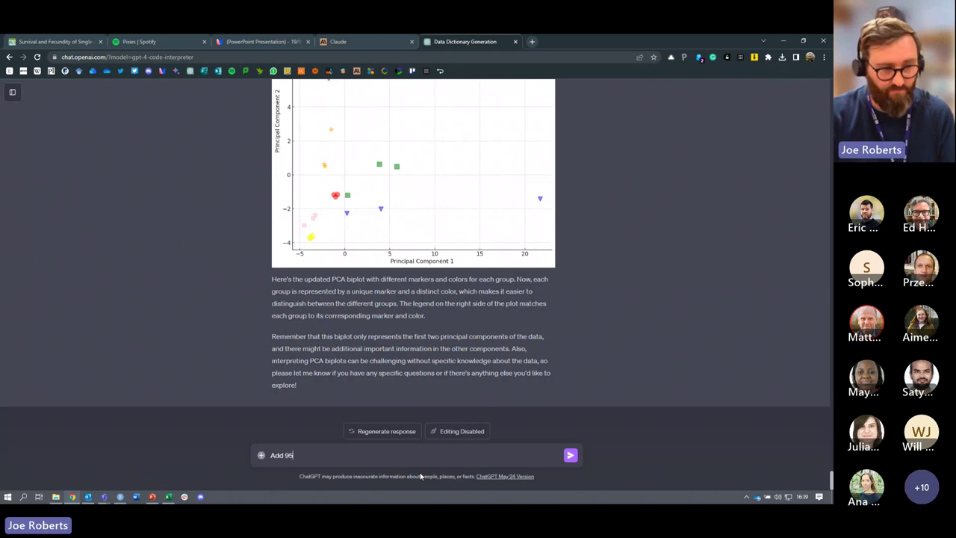
text(% confidenc)
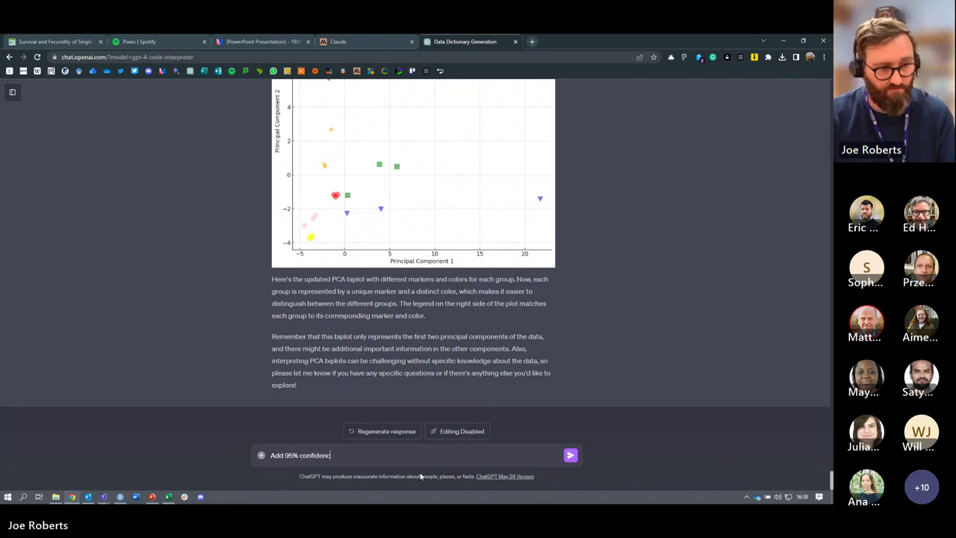
text(e interv)
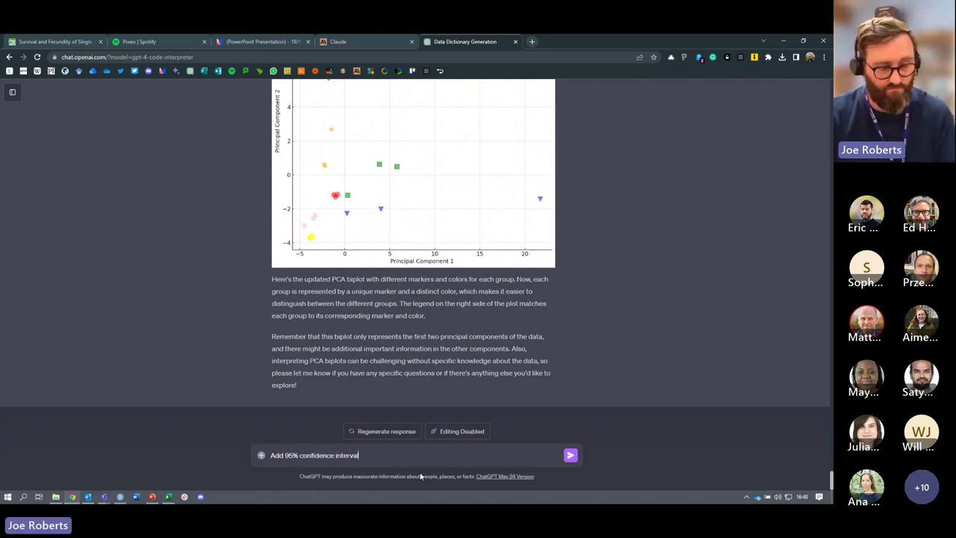
text(al)
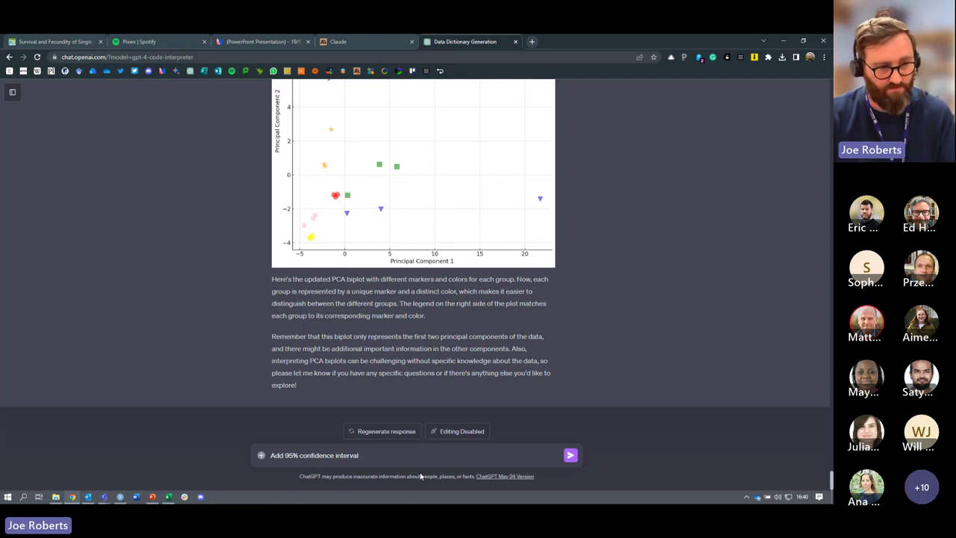
text(s to)
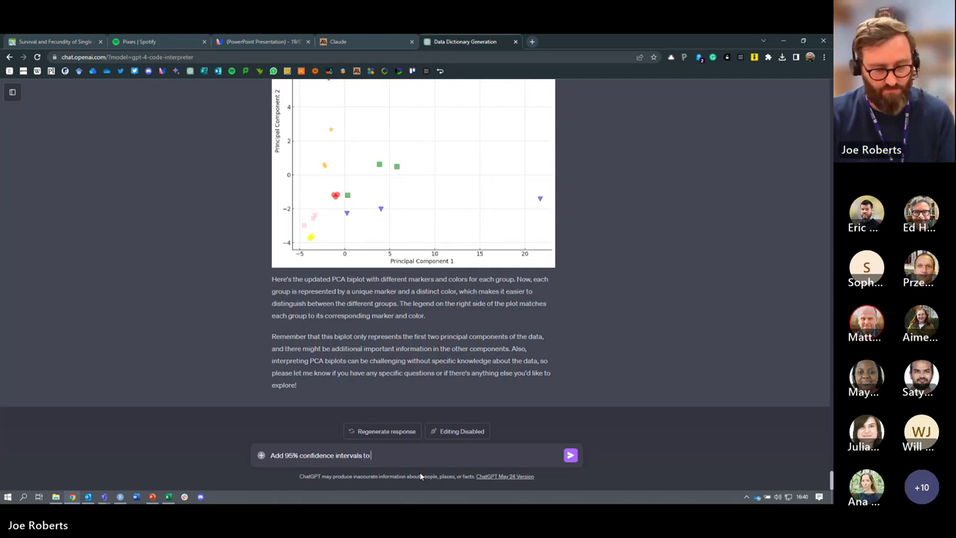
text( each group)
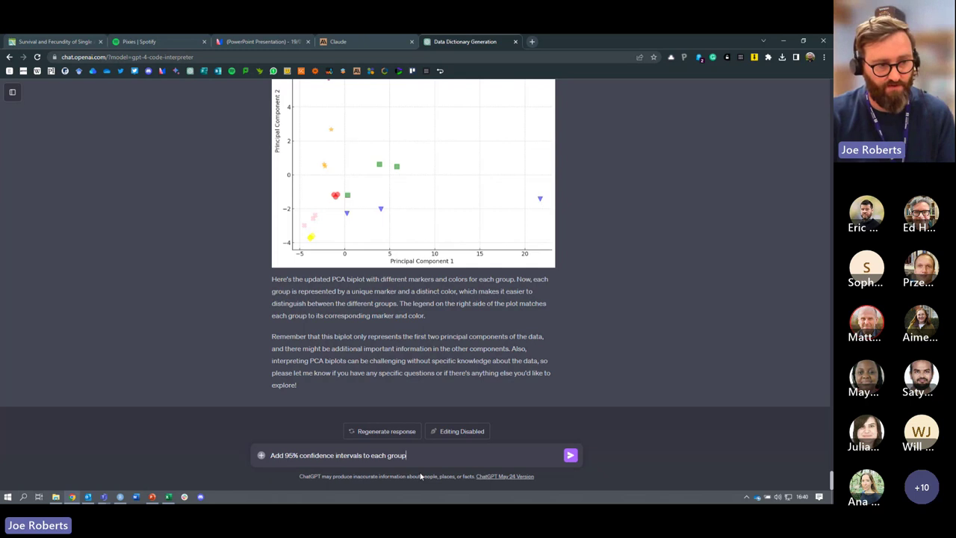
text( and)
text( sh)
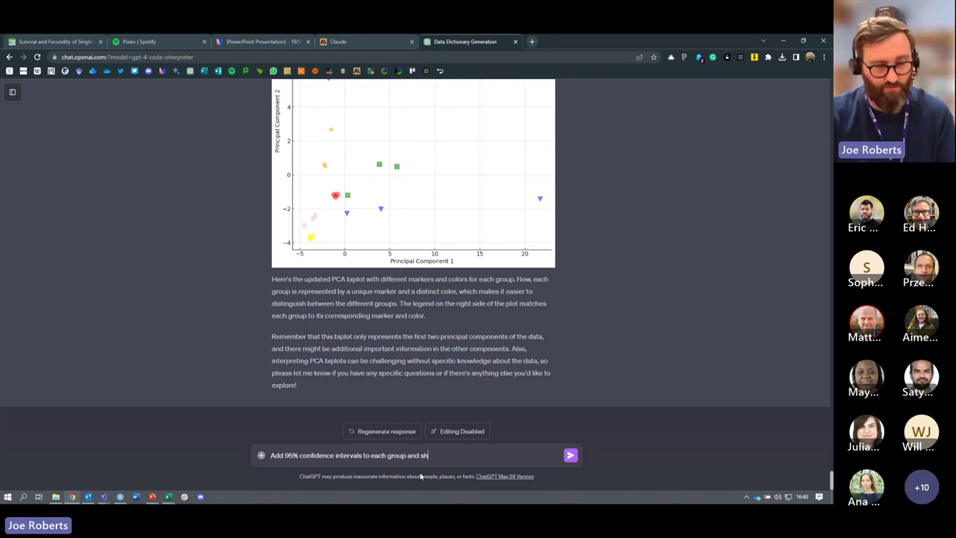
text(ow on the plot.)
key(Return)
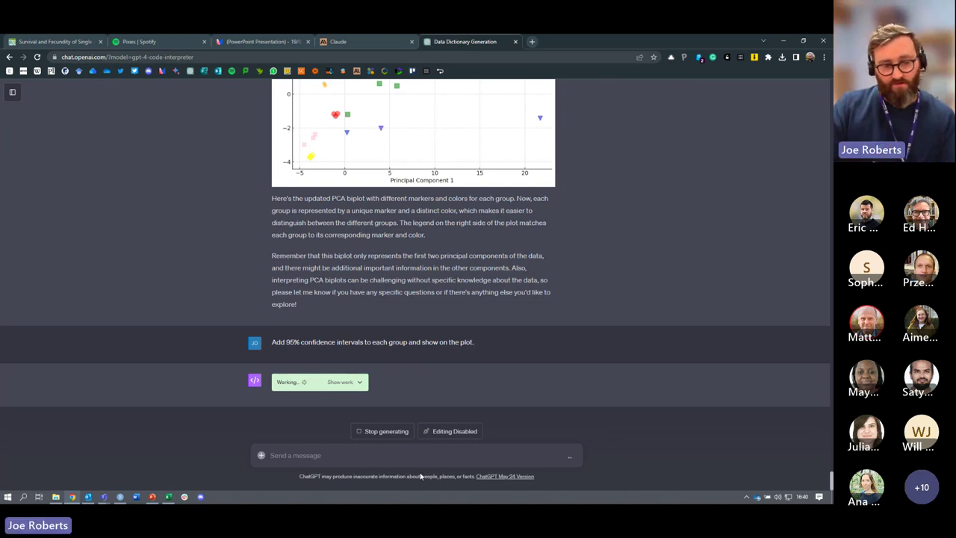
Show the code for the confidence intervals and examine the biplot's group ellipses and the explanation below them
click(361, 383)
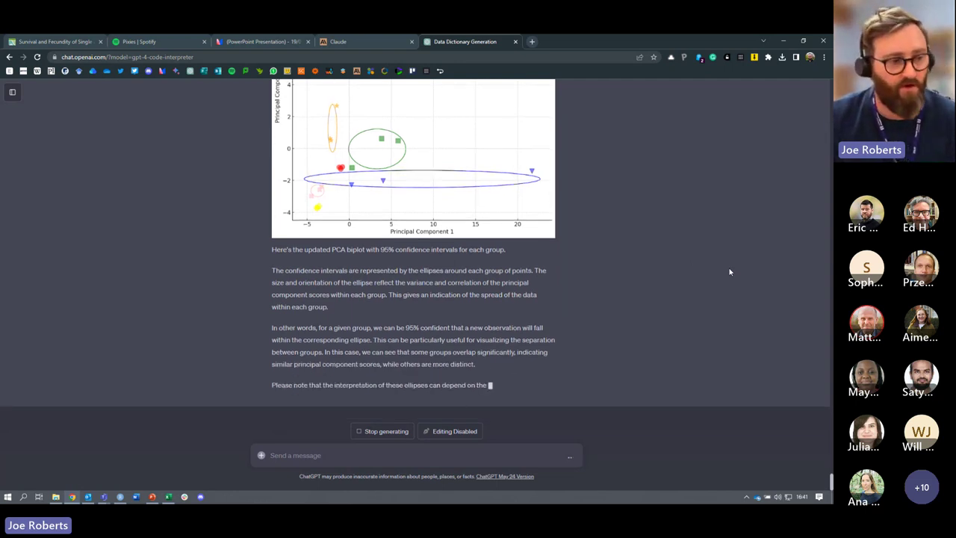
scroll(730, 272, up, 3)
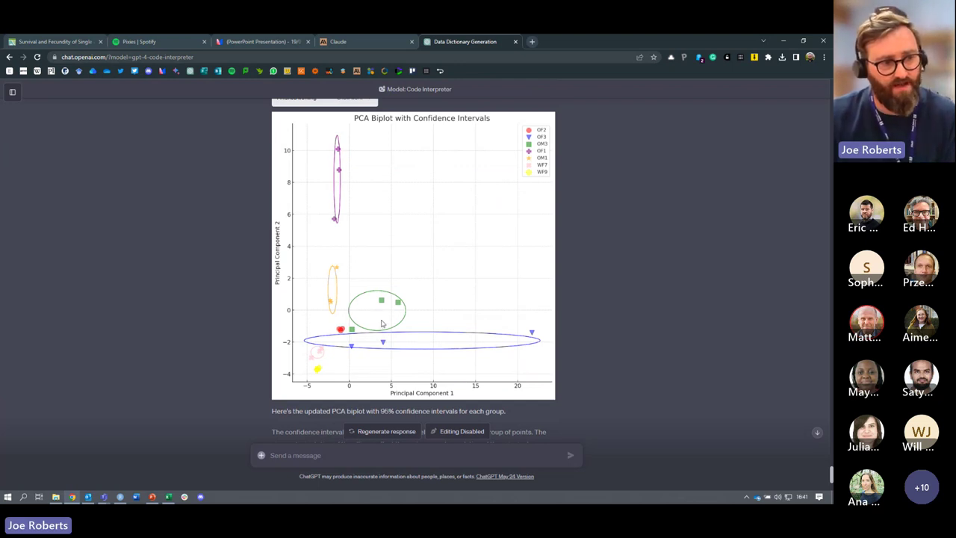
scroll(366, 433, down, 3)
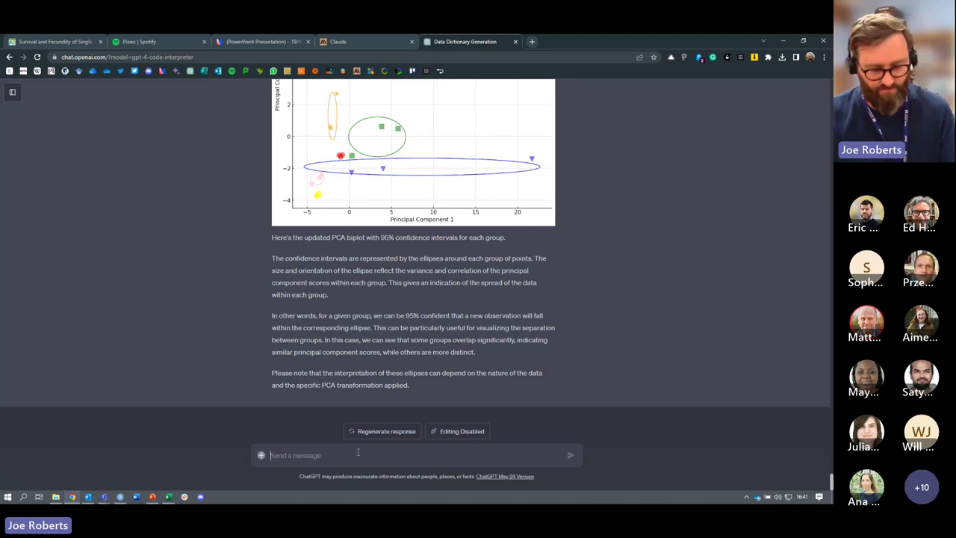
Send the prompt "Add a centroid point for the 95% confidence intervals to each group on this point."
text(Add a centroi)
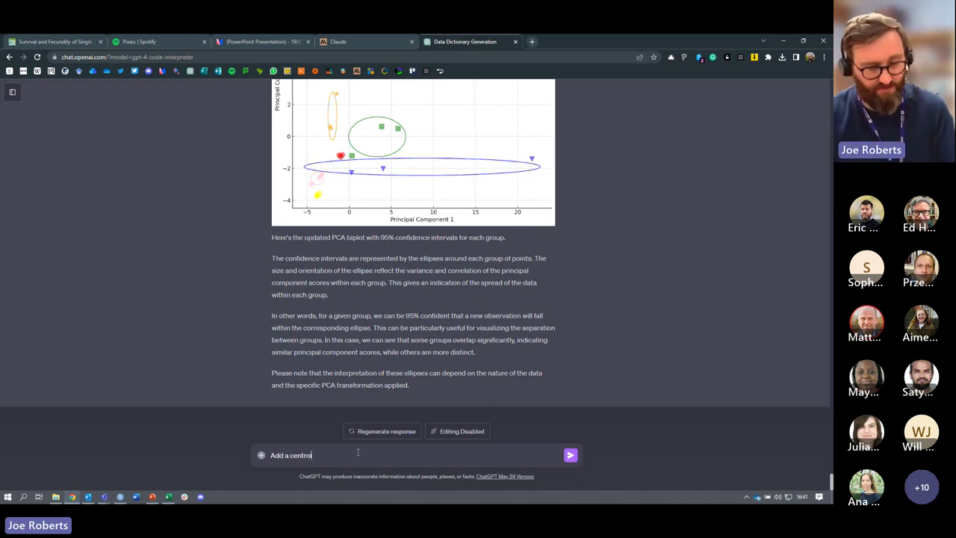
text(d poin)
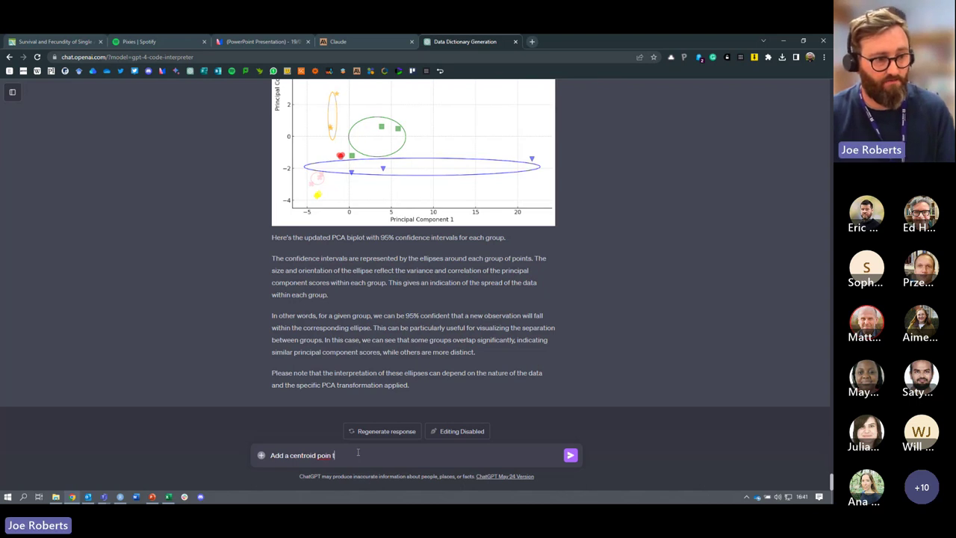
text(t to eac)
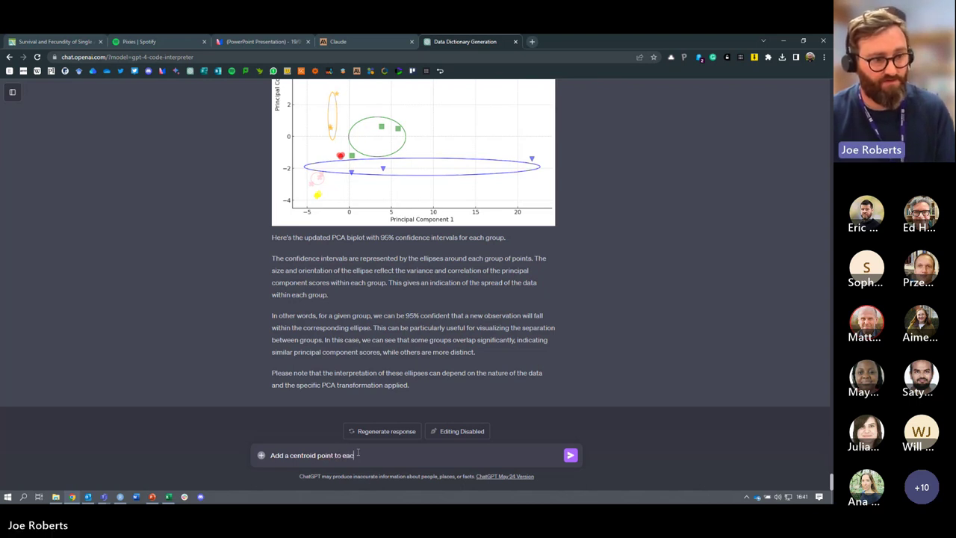
text(h group on t)
text(his point.)
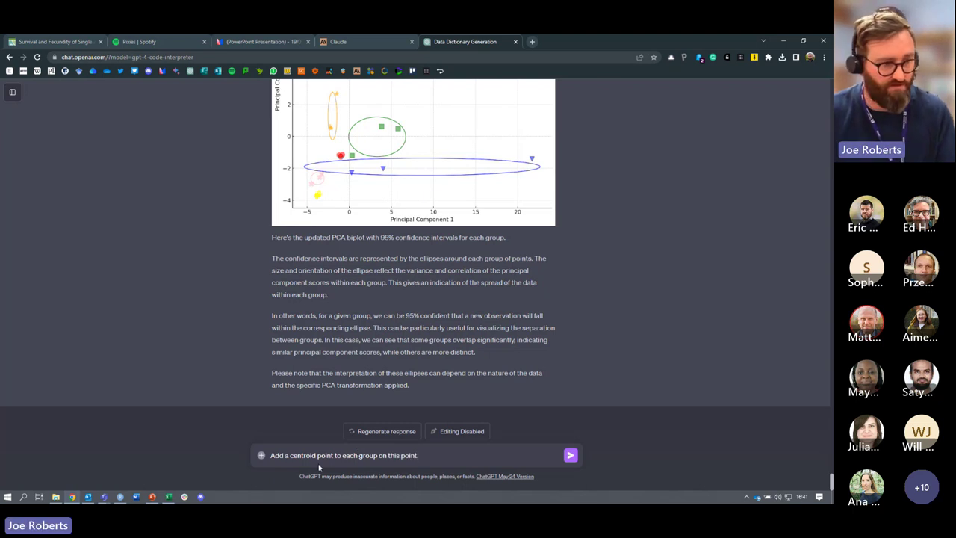
click(333, 454)
text(for the )
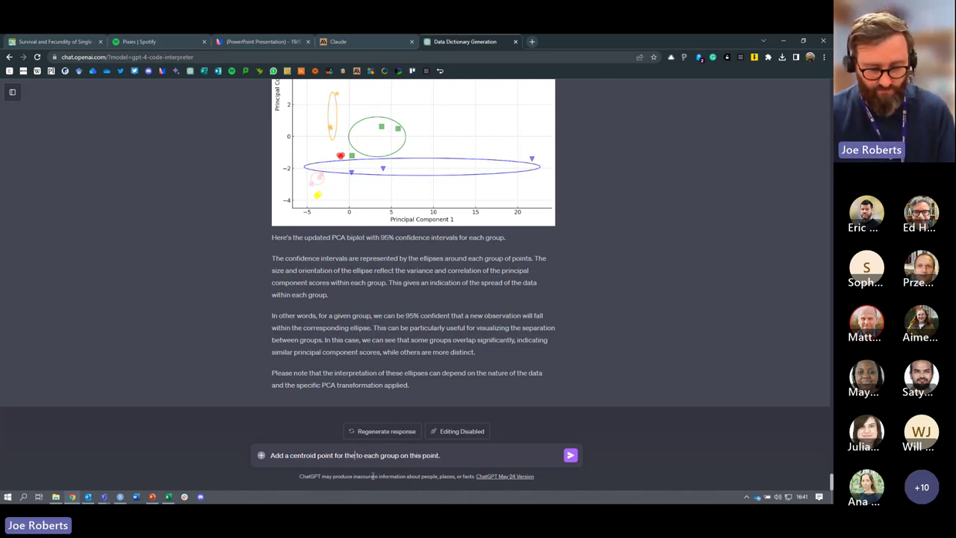
text(95% confide)
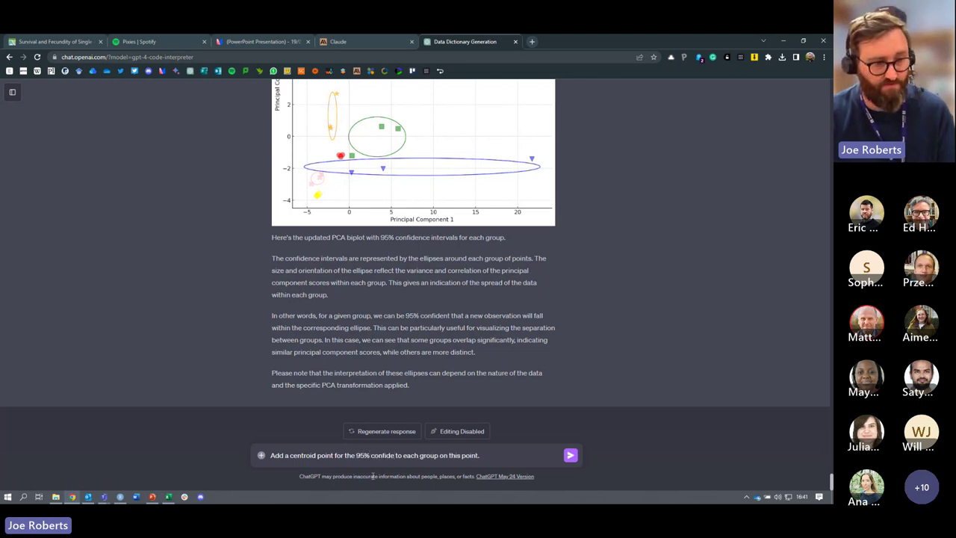
text(nce interval)
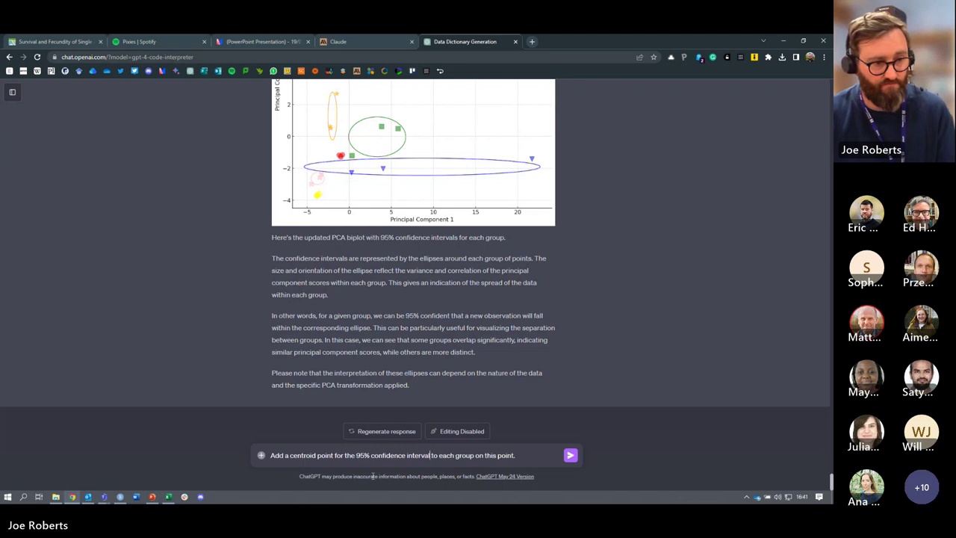
text(s)
key(Return)
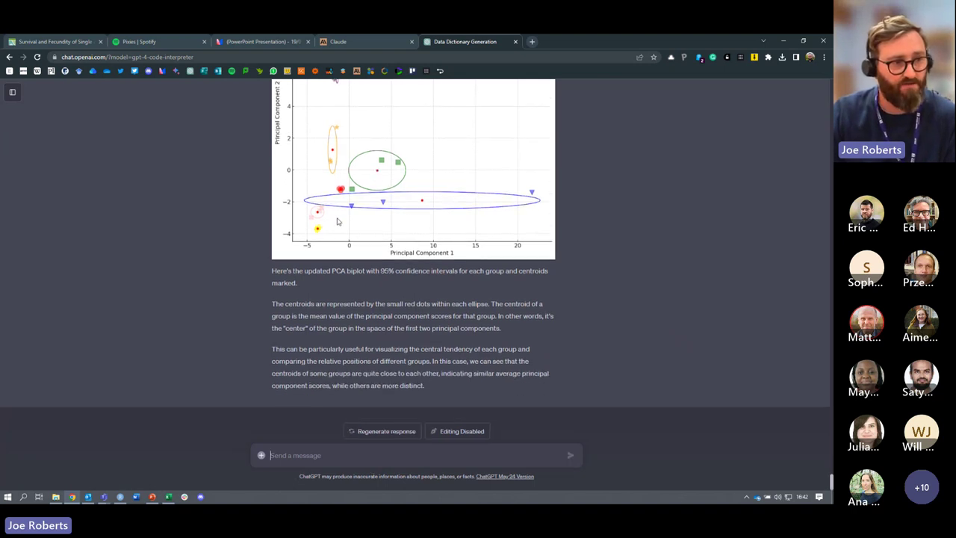
Examine the updated biplot's group centroids, ellipses and legend, and read the explanation of the centroids below it
scroll(337, 222, up, 2)
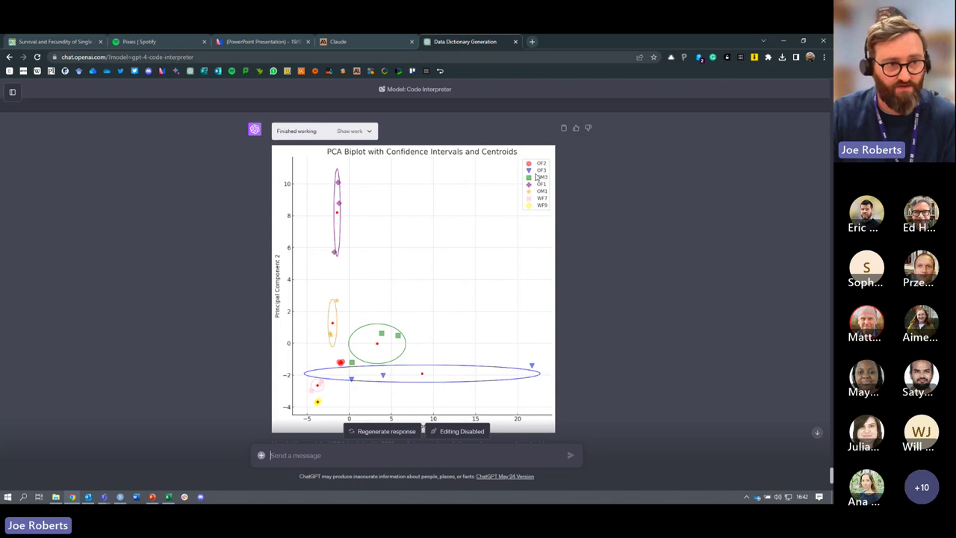
scroll(448, 269, down, 2)
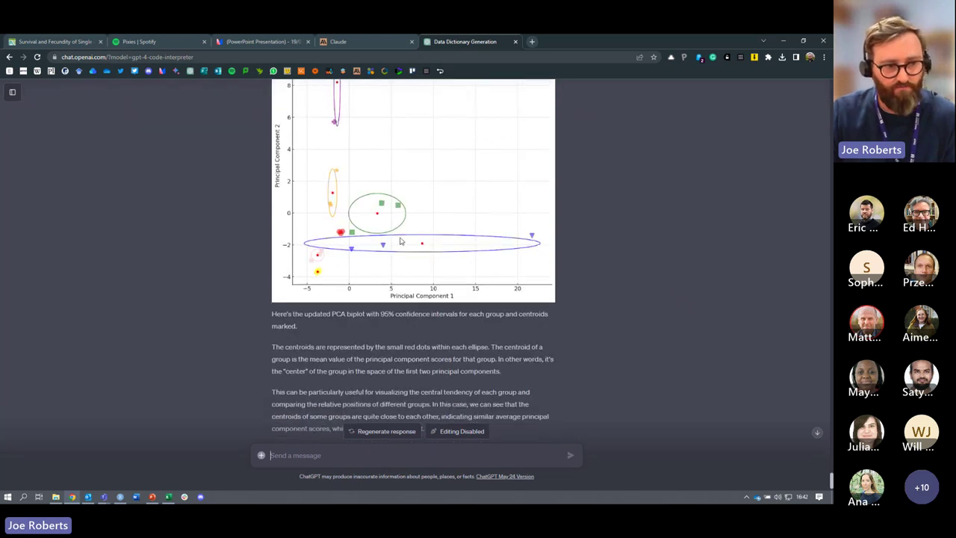
scroll(400, 240, down, 1)
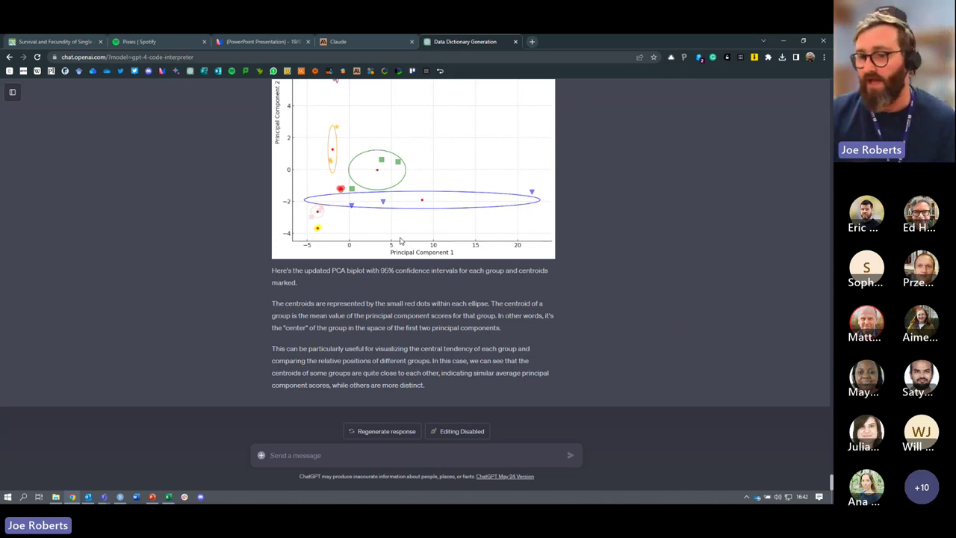
click(345, 456)
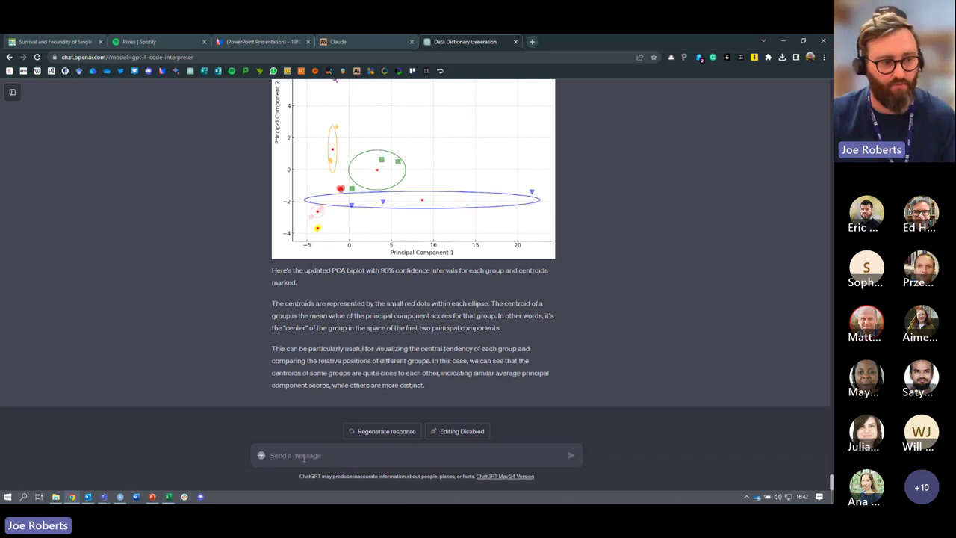
scroll(160, 345, up, 3)
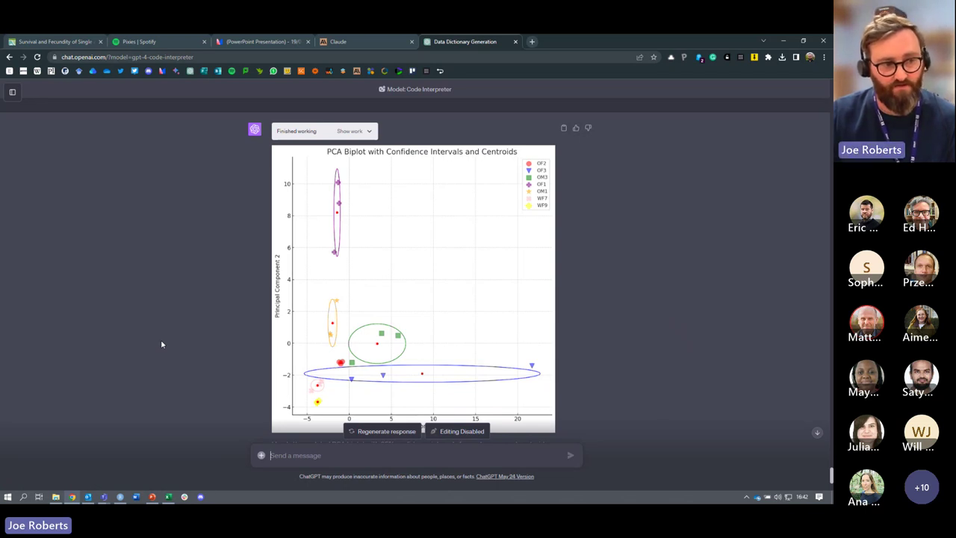
scroll(160, 342, down, 3)
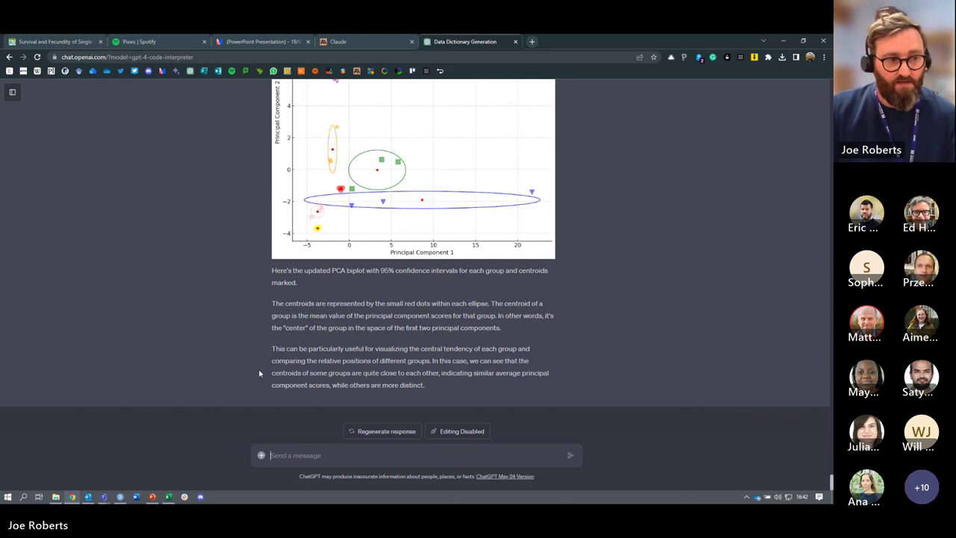
scroll(252, 354, up, 3)
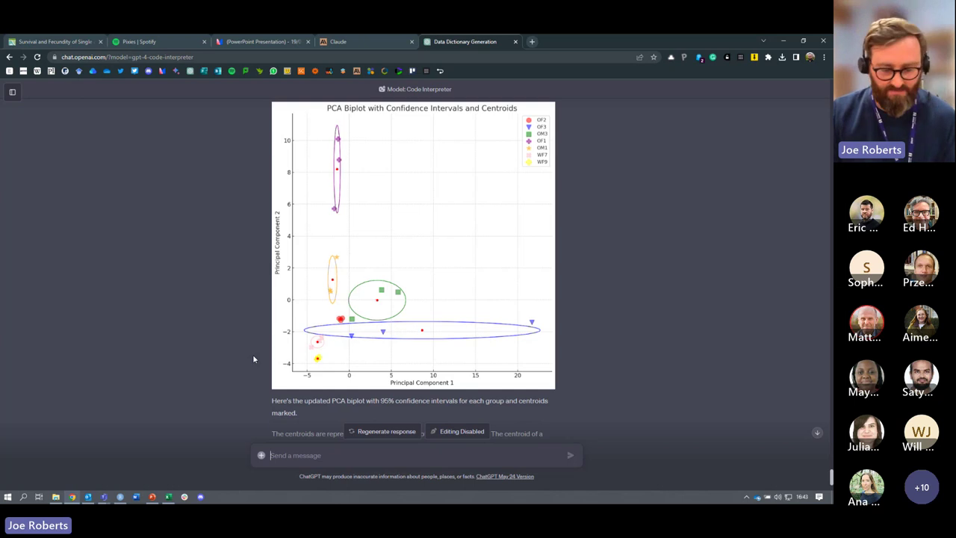
Send the prompt "Interpret this plot and summarise the key insights in 50 words."
text(Interp)
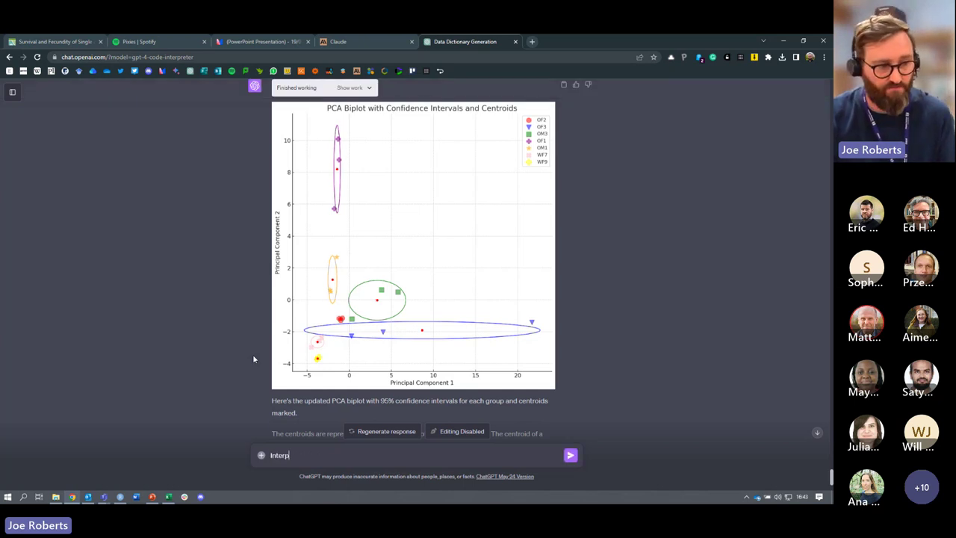
text(ret this plot)
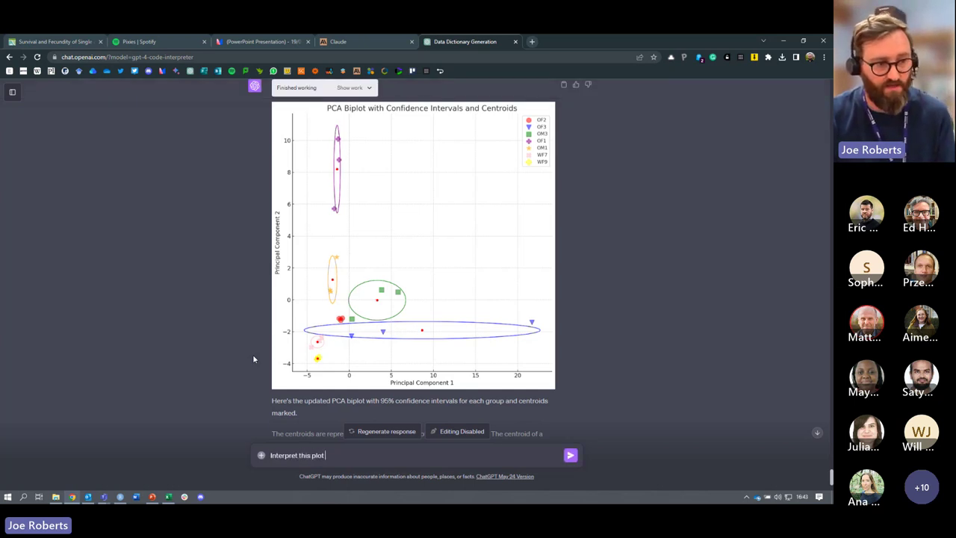
text( and summarise t)
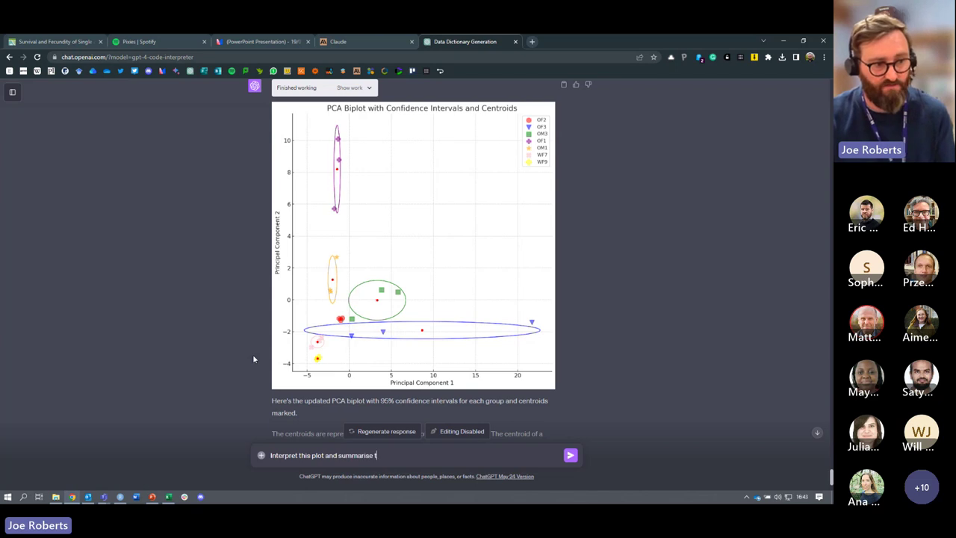
text(he key insigh)
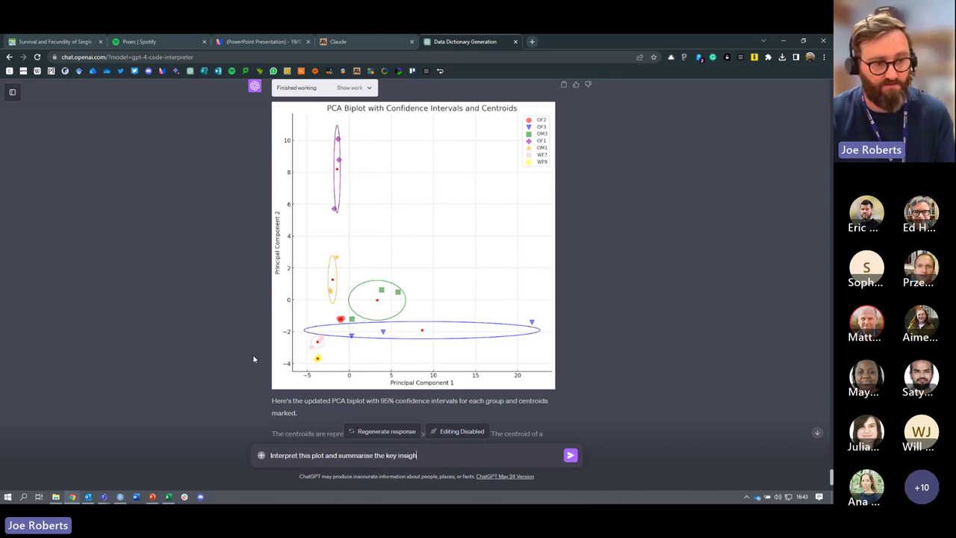
text(ts in 50 w)
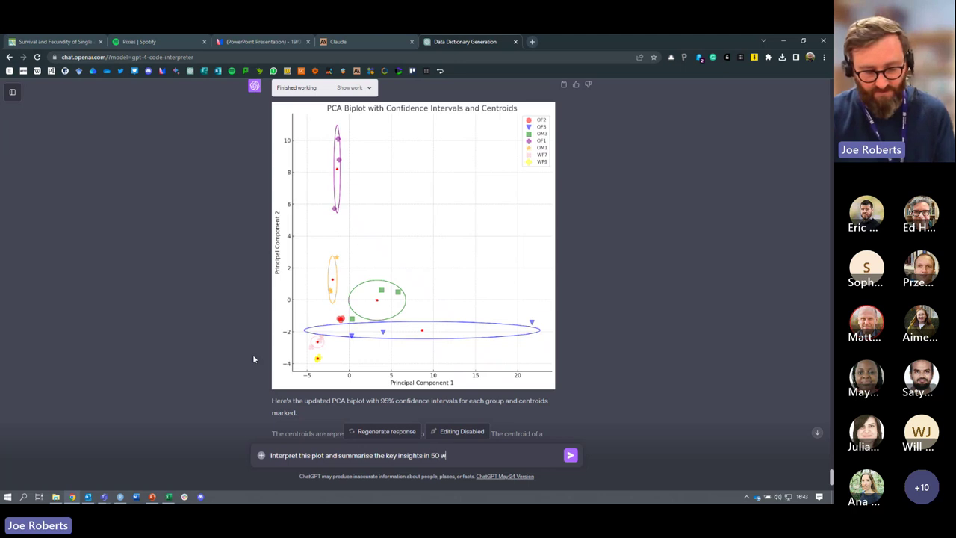
text(ords)
key(Return)
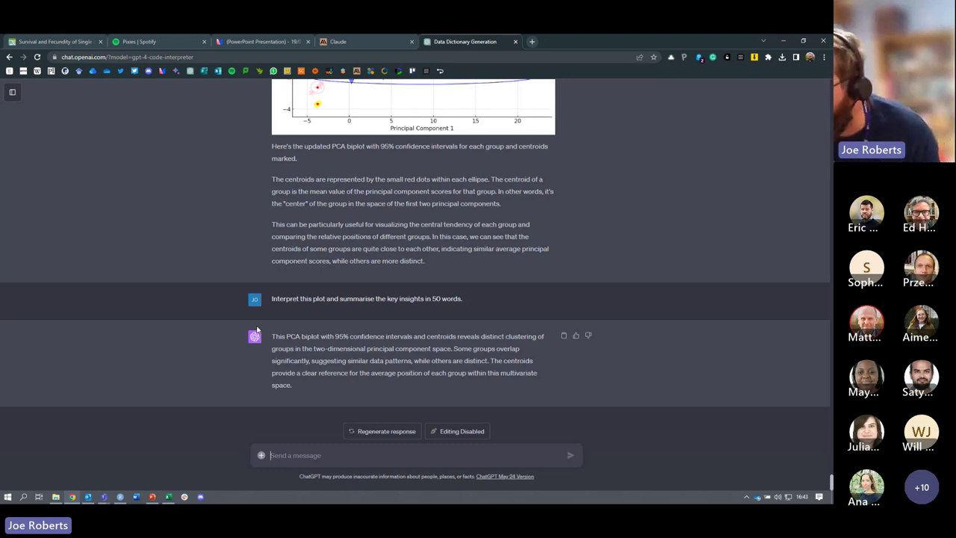
Send the prompt "Write a figure legend for this plot."
text(Writ)
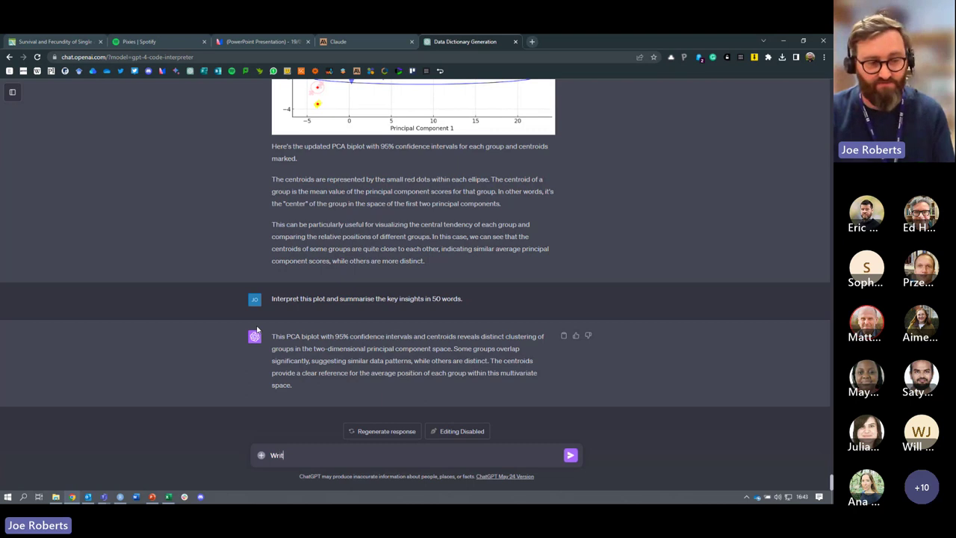
text(e a figu)
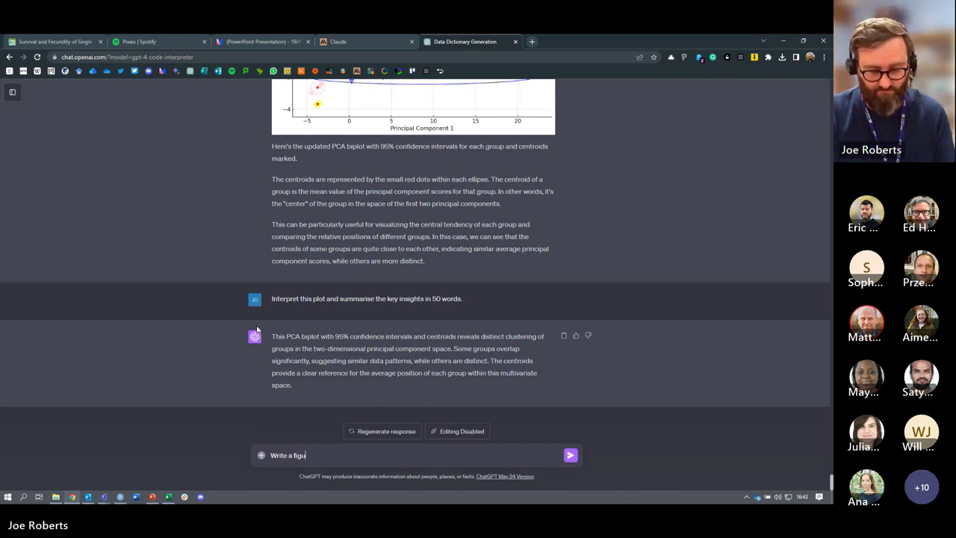
text(re legend for t)
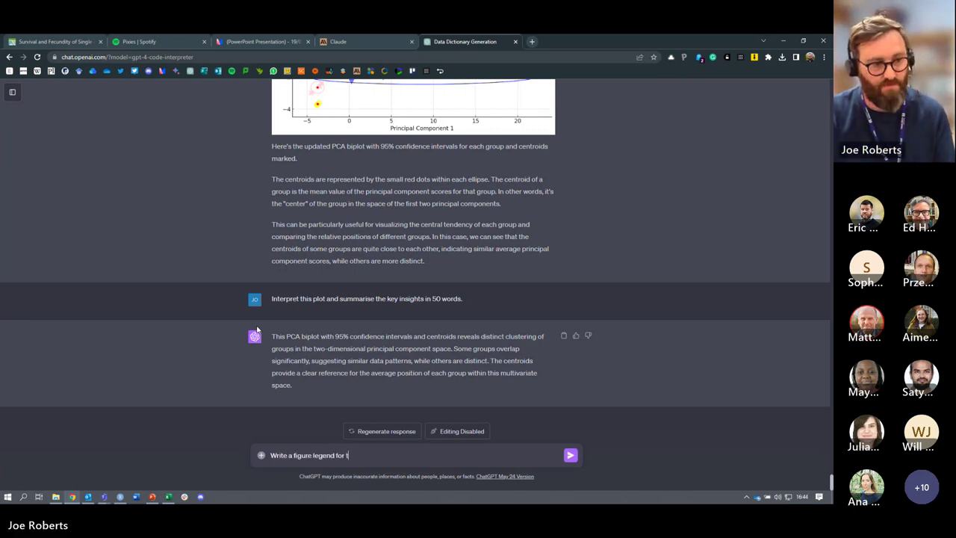
text(his plot.)
key(Return)
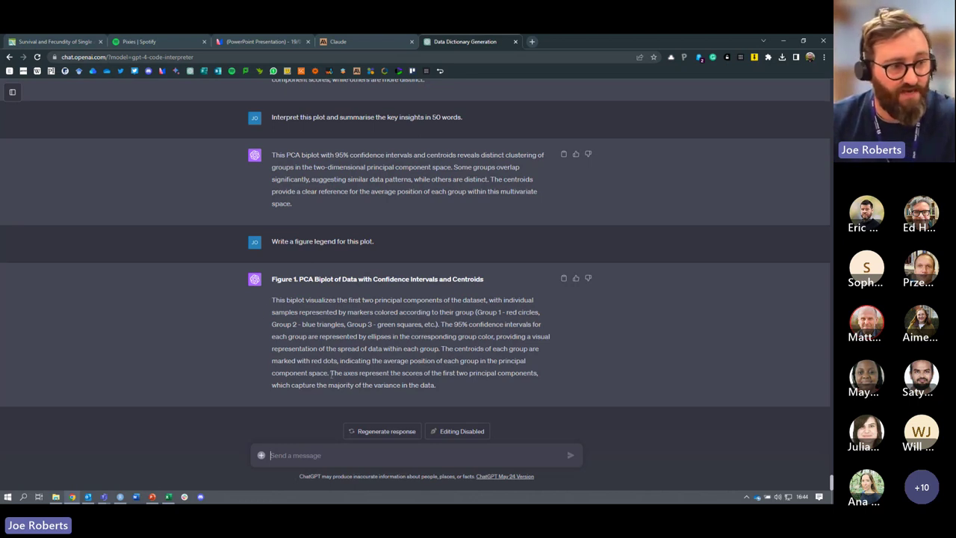
Review the biplot with confidence intervals and centroids against the written figure legend
scroll(308, 375, up, 10)
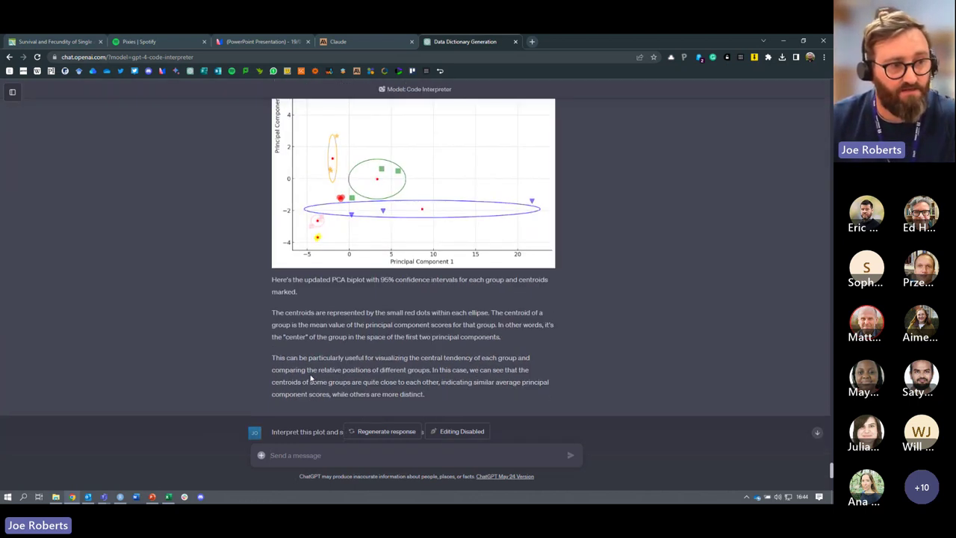
scroll(596, 292, down, 2)
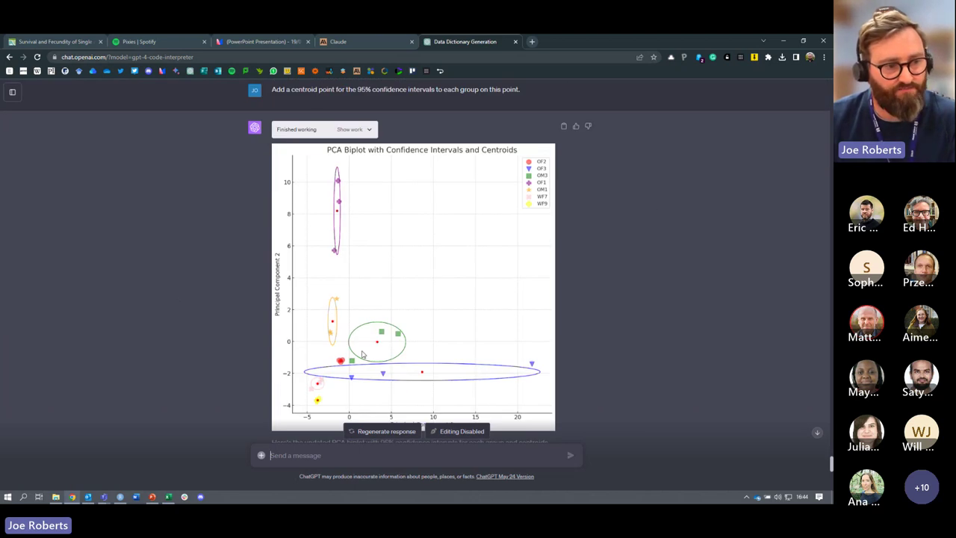
scroll(415, 329, down, 1)
scroll(415, 329, down, 1)
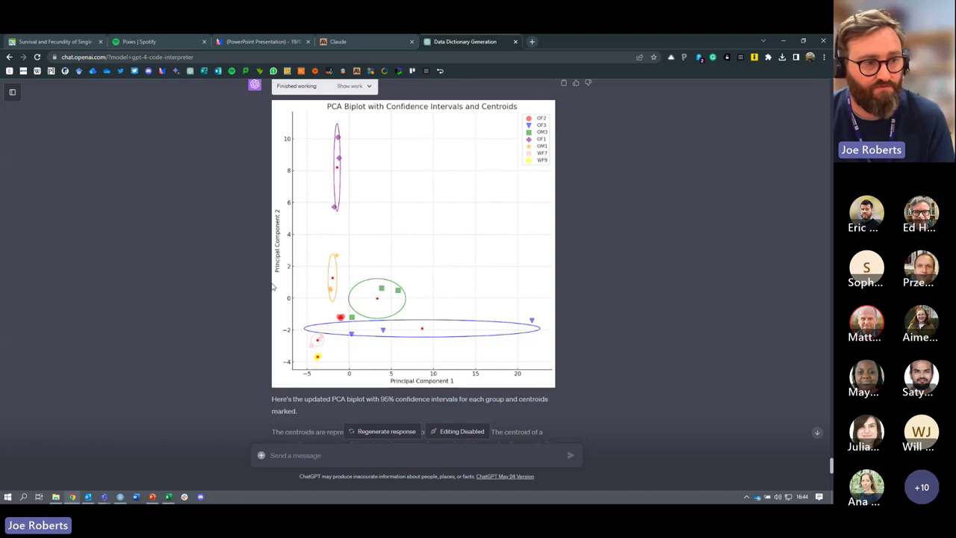
scroll(329, 276, down, 4)
scroll(335, 88, up, 3)
scroll(332, 299, down, 5)
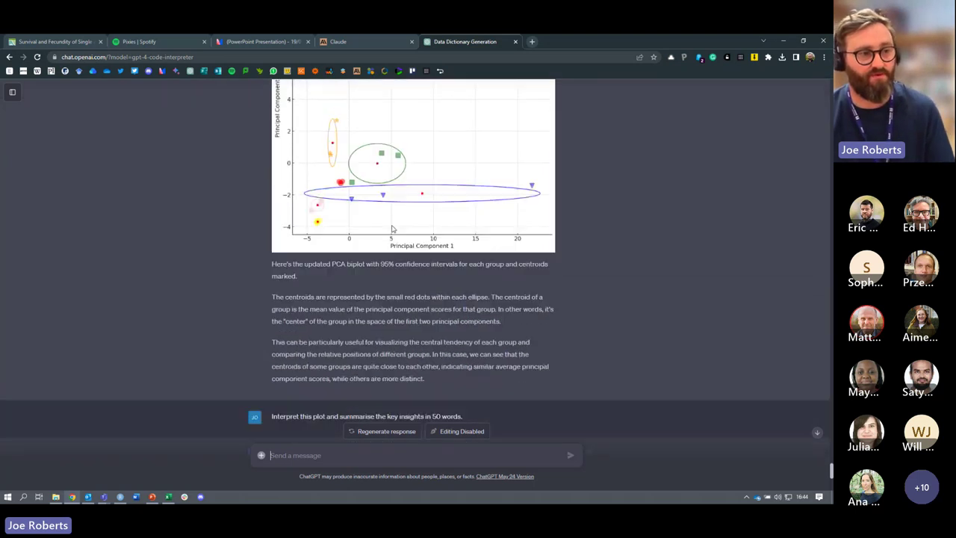
Send the prompt "Can we statistically analyse whether there are differences between the groupings?"
click(306, 456)
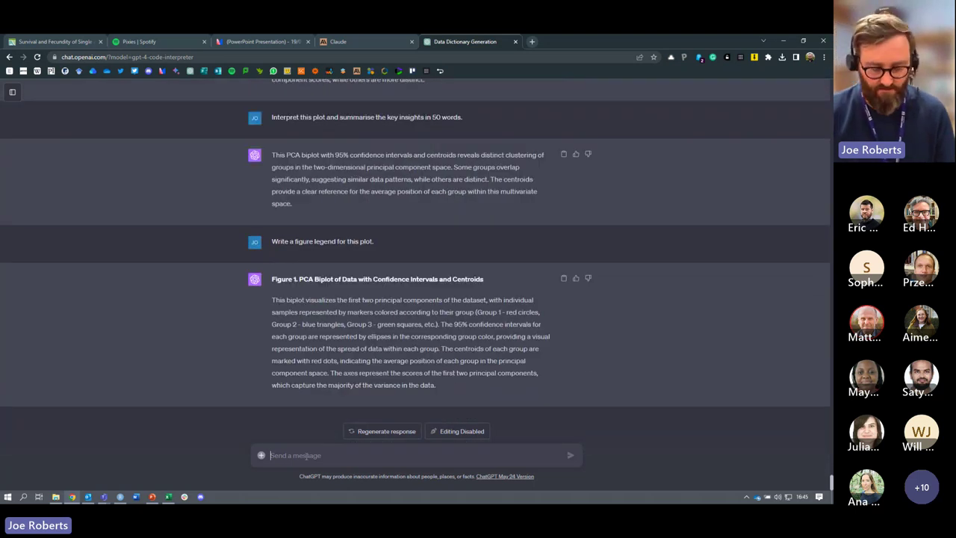
text(Can we)
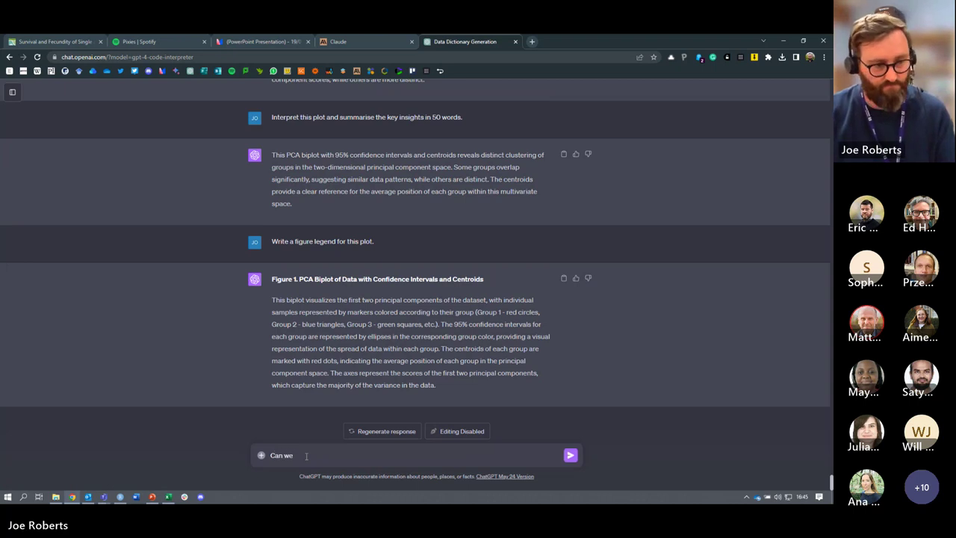
text( statis)
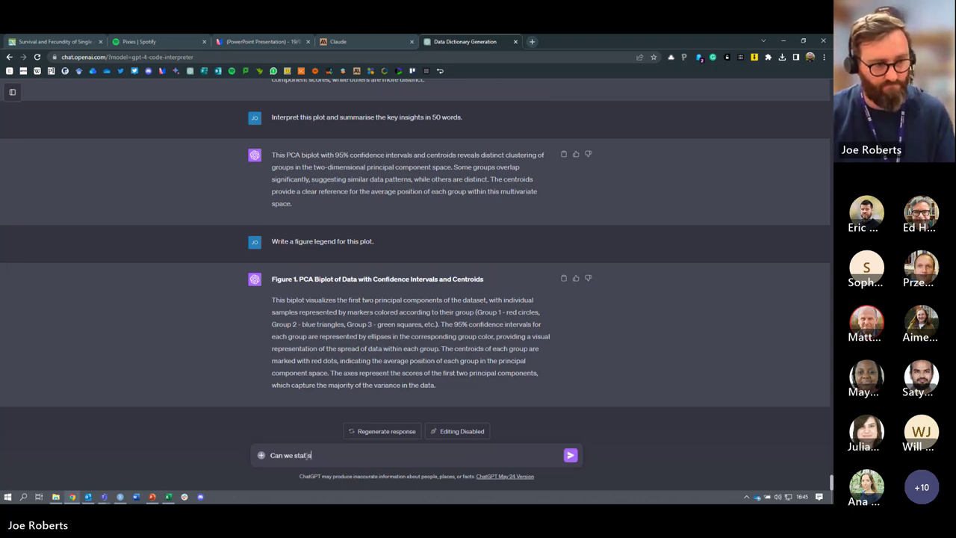
text(tically)
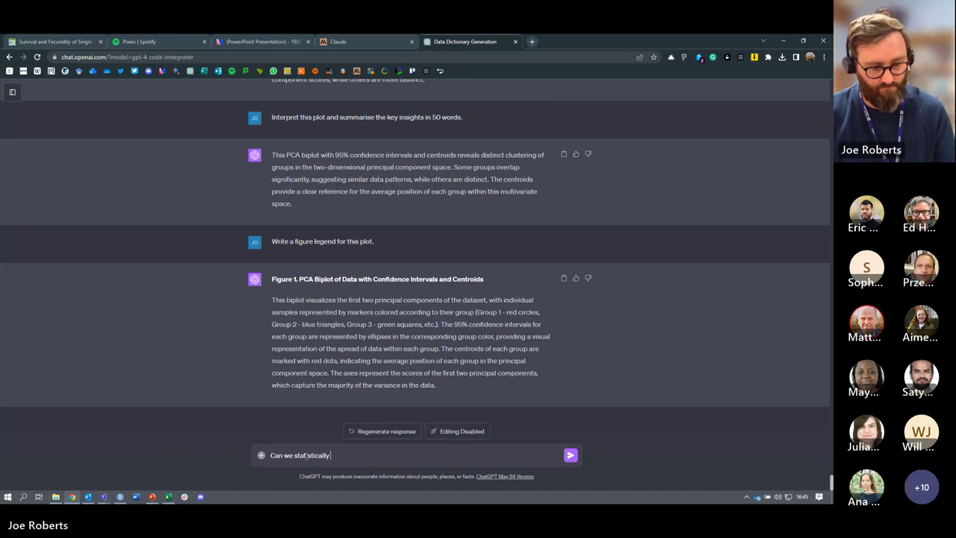
text( analyse whe)
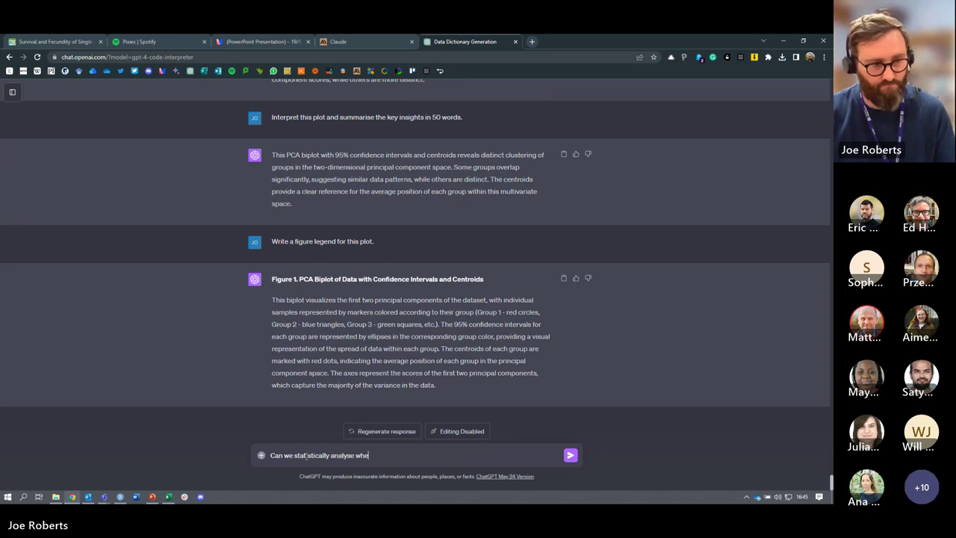
text(ther there a)
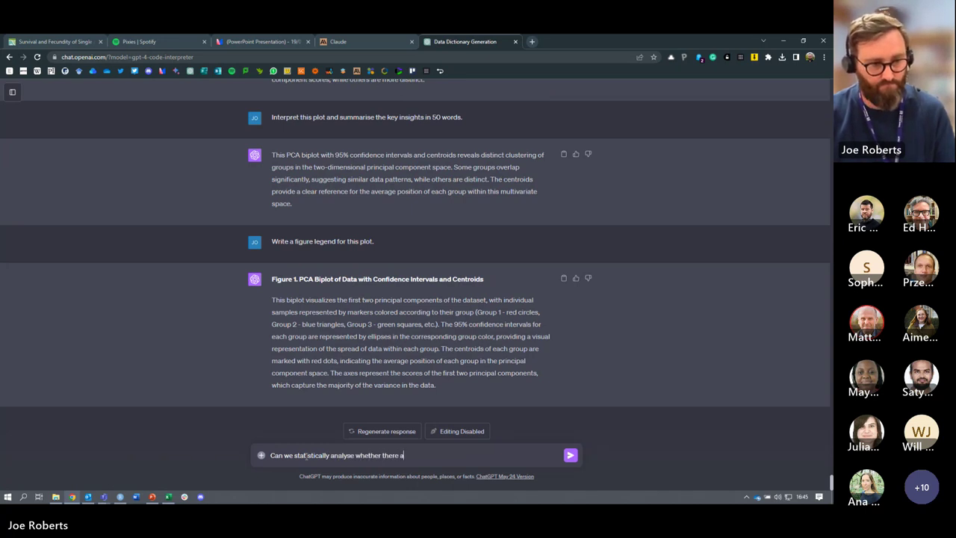
text(re differences betweent he g)
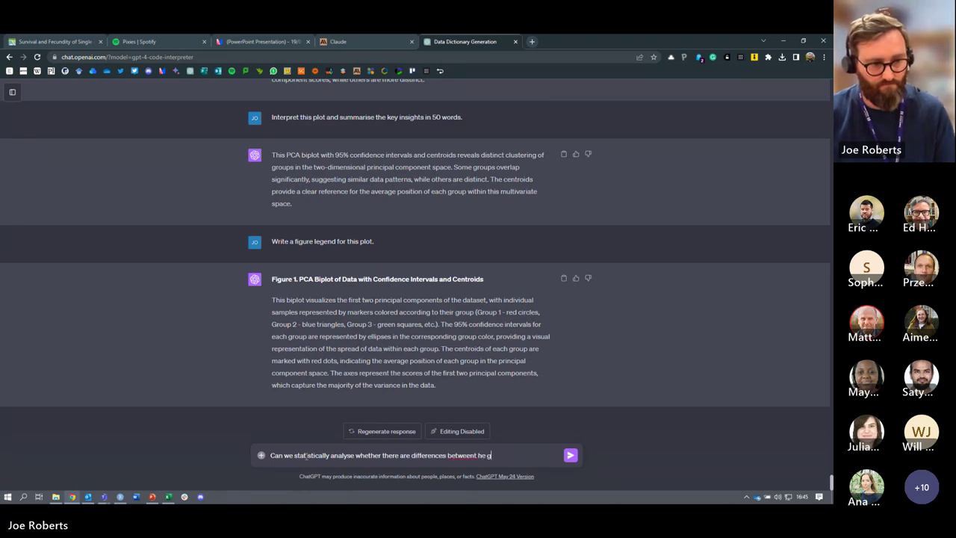
key(BackSpace)
key(BackSpace)
key(BackSpace)
key(BackSpace)
text(the)
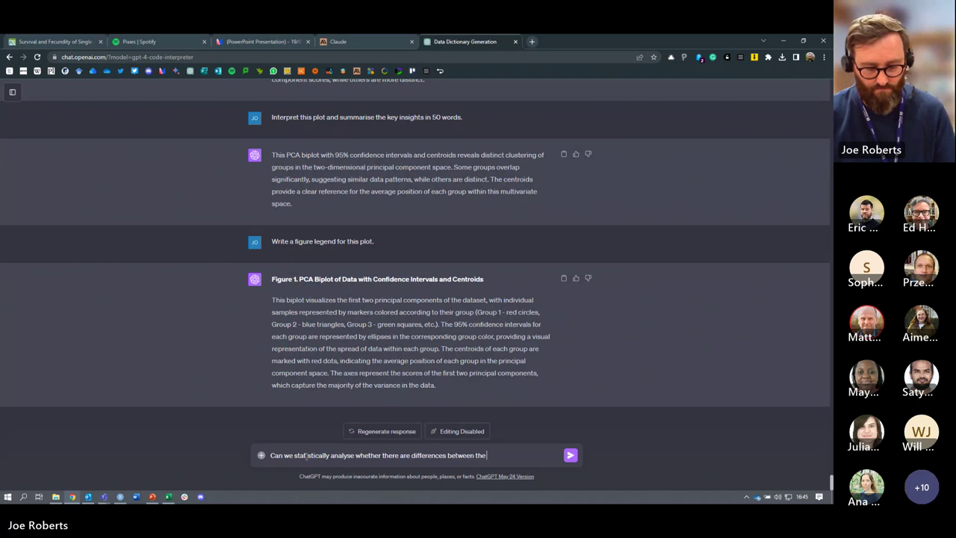
text( groupings?)
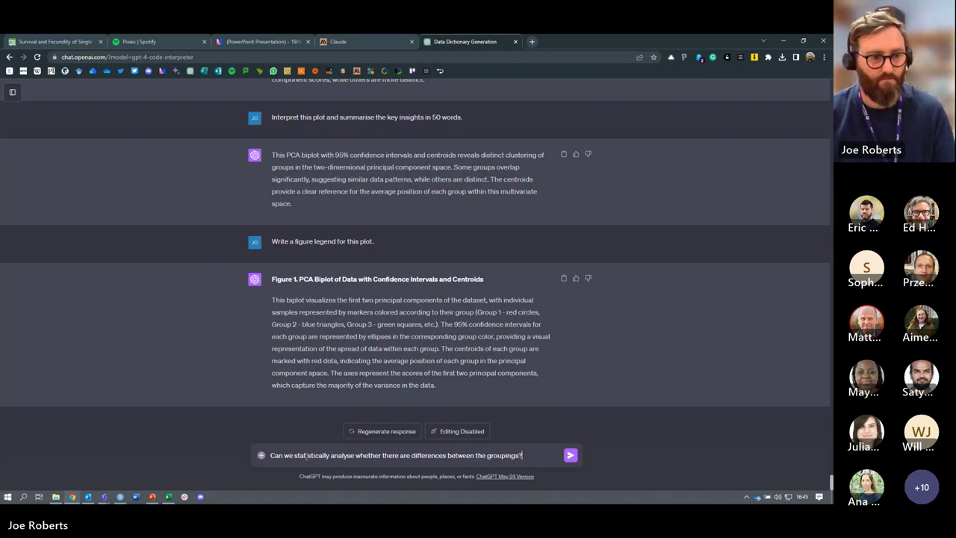
key(Return)
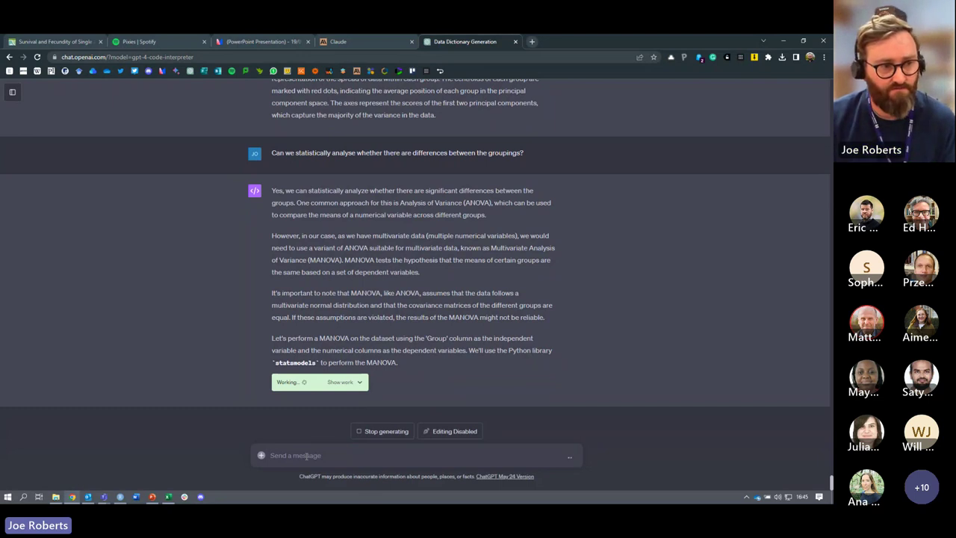
Send the prompt "Do a discriminant analysis."
click(307, 457)
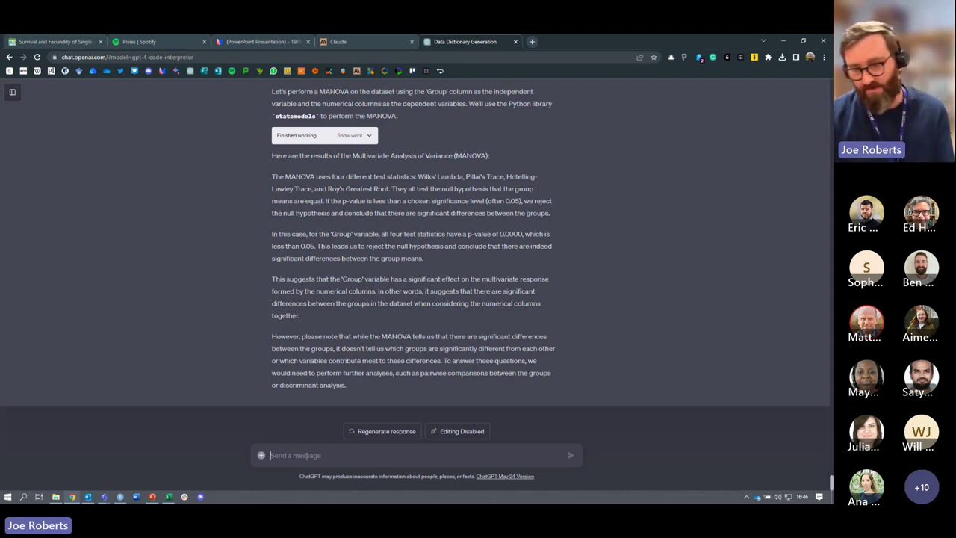
text(Do)
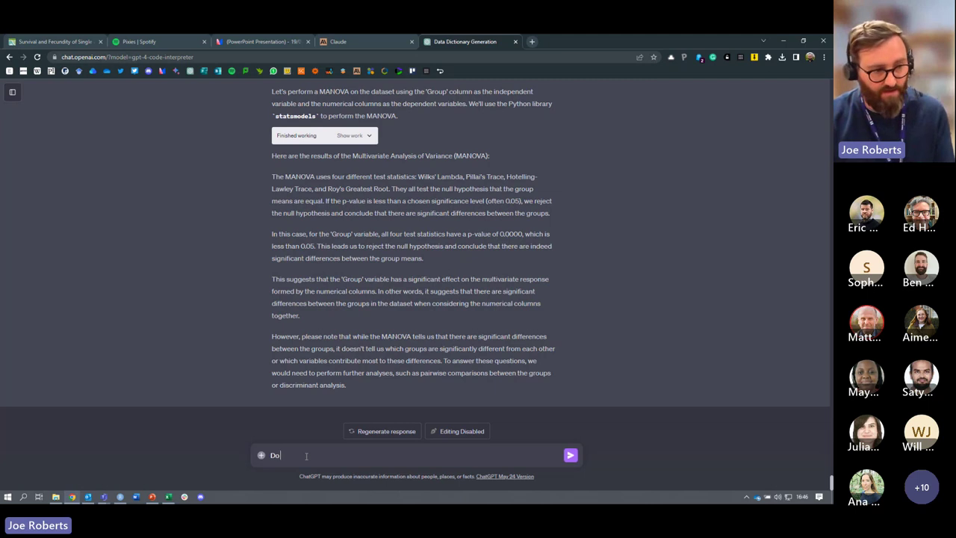
text( a discrimin)
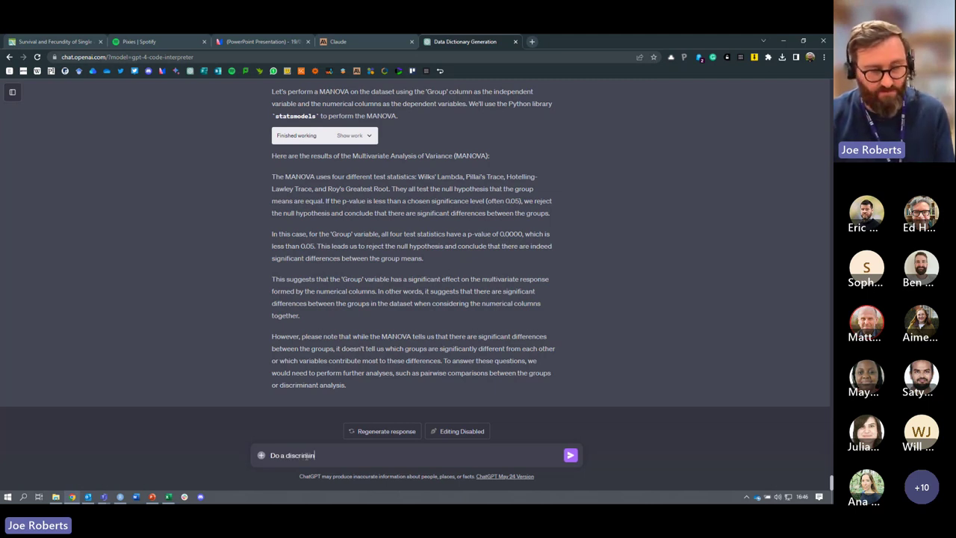
text(ant analysis.)
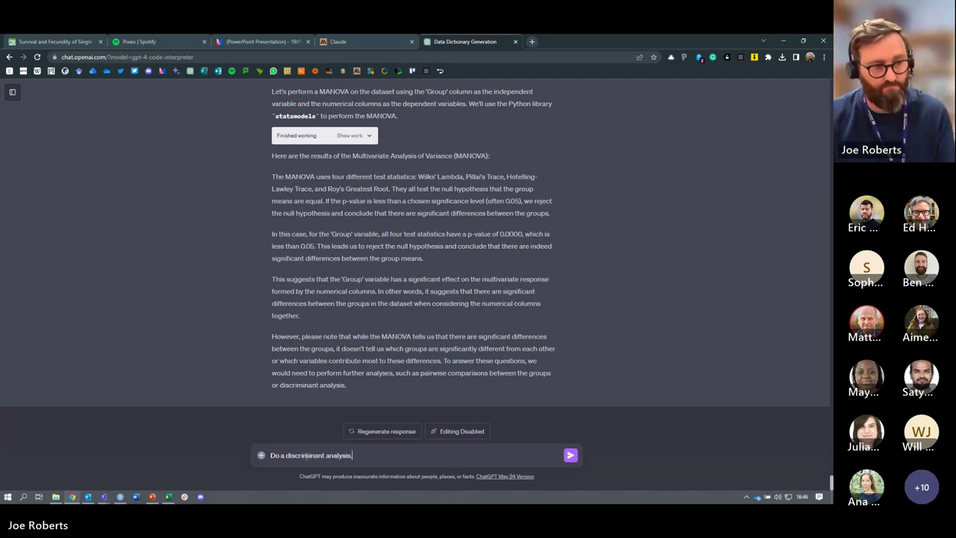
key(Return)
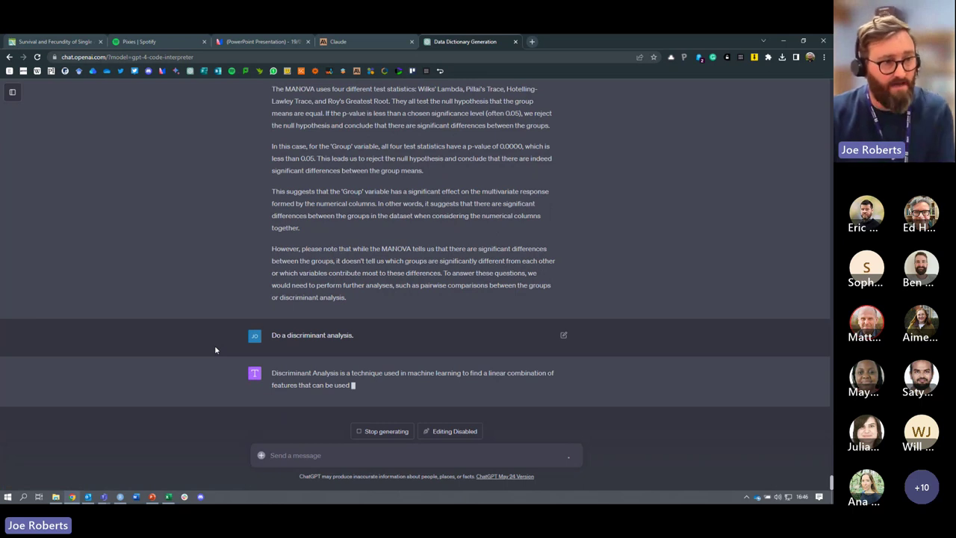
Inspect the Python code behind the MANOVA and the LDA plot, and collapse the LDA code to view its scatter plot
scroll(215, 350, up, 3)
click(367, 266)
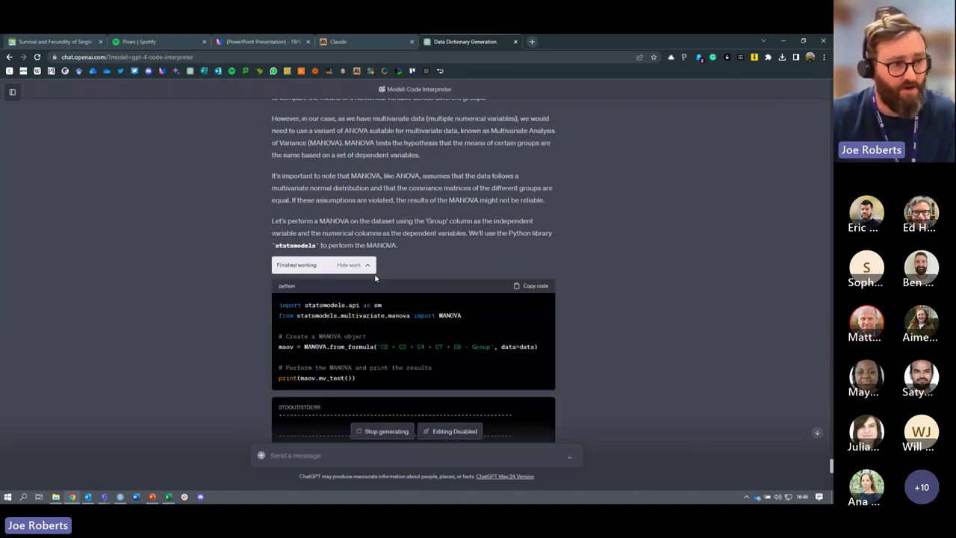
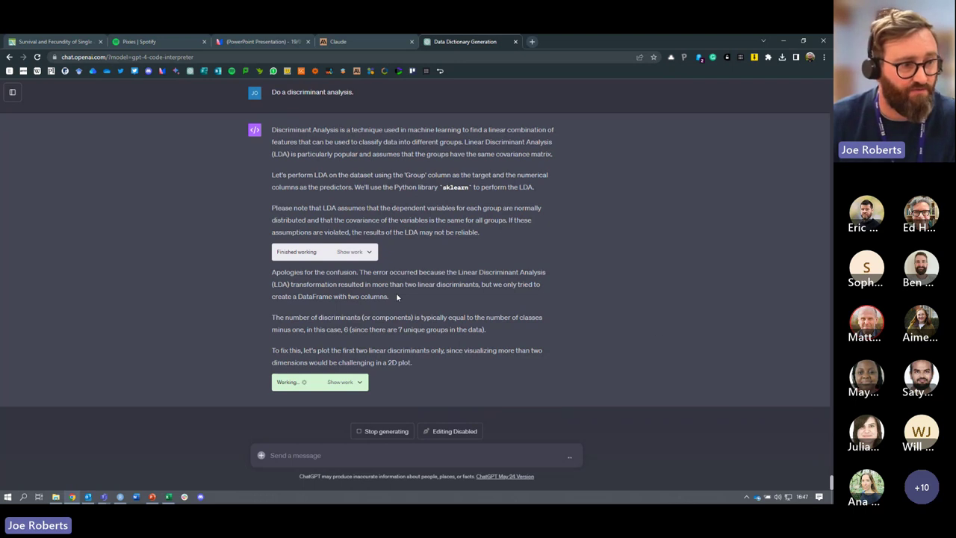
click(360, 382)
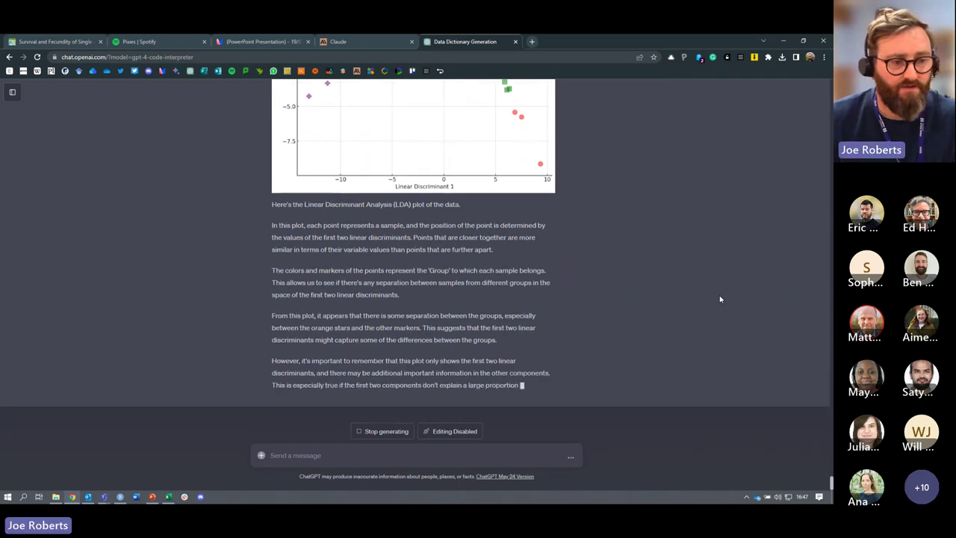
scroll(719, 299, up, 10)
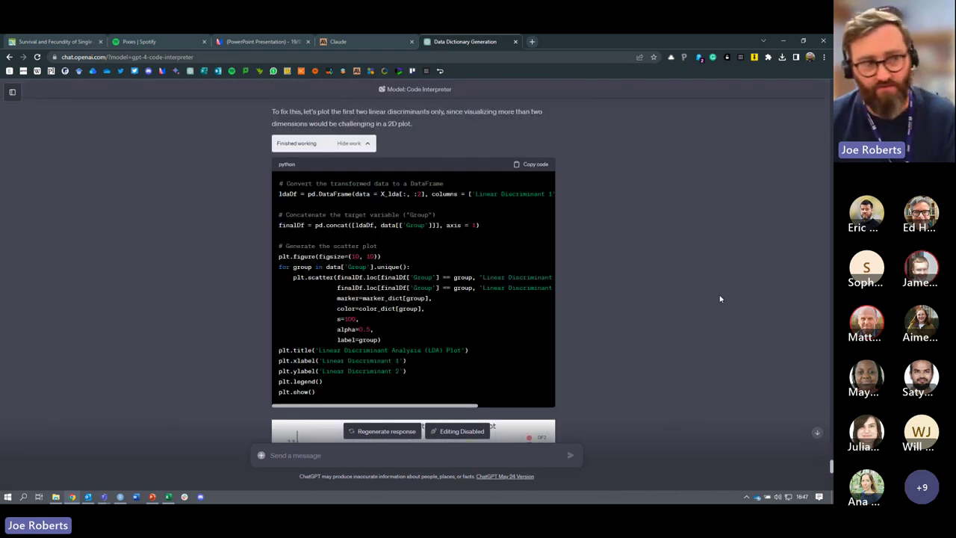
click(356, 144)
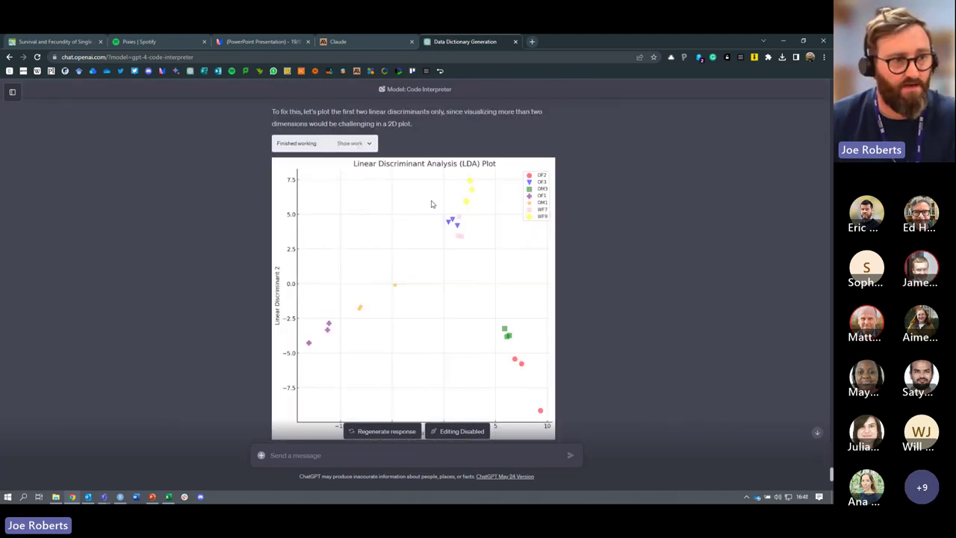
Send the prompt "Run a PERMANOVA."
scroll(431, 204, down, 3)
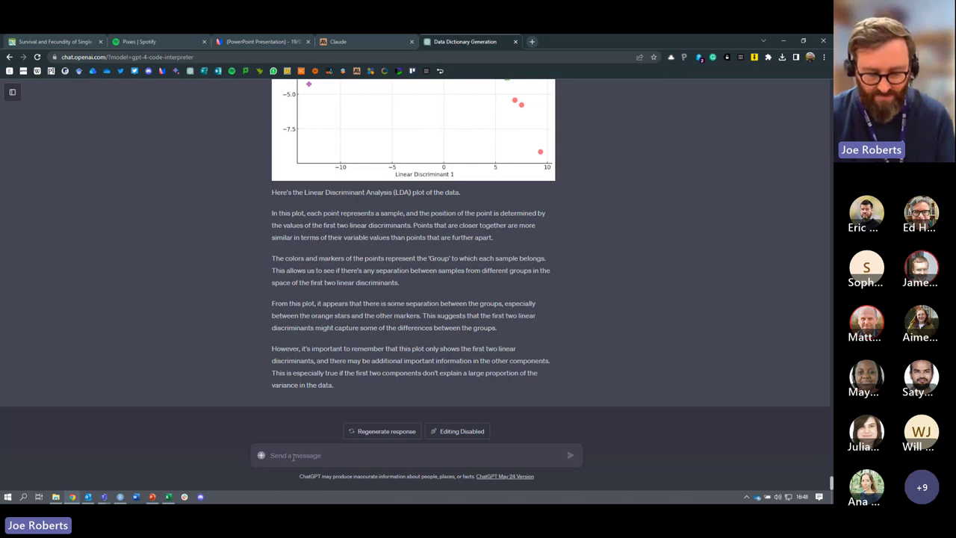
text(Run a)
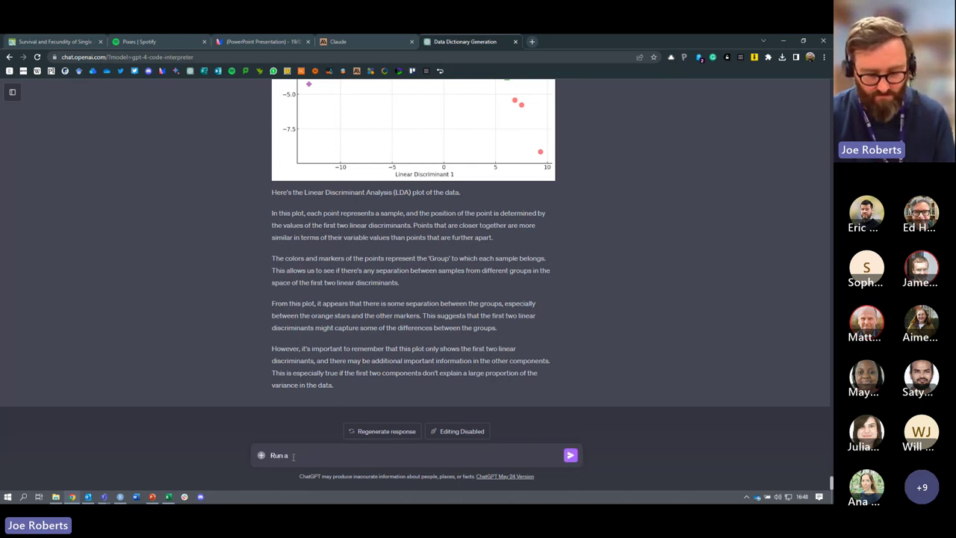
text( PERMAN)
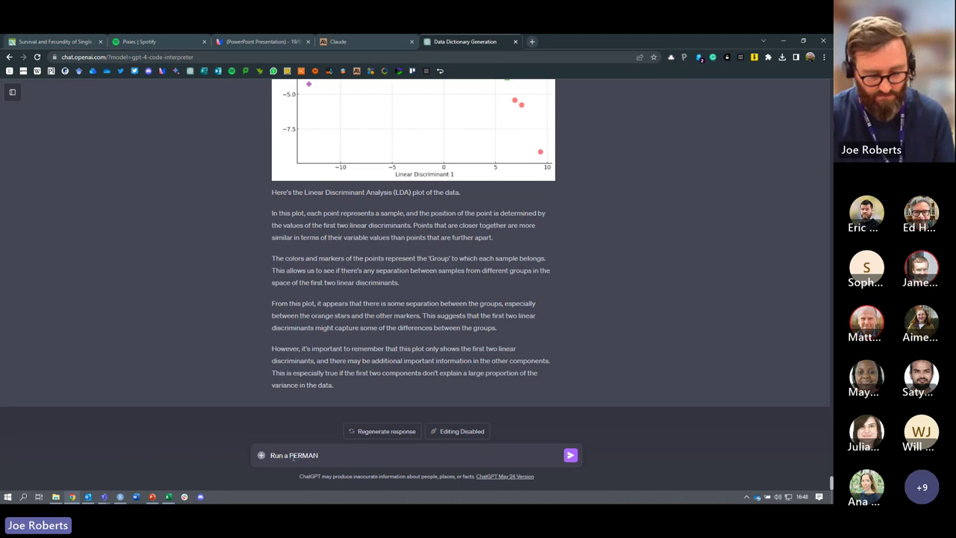
text(OVA on this)
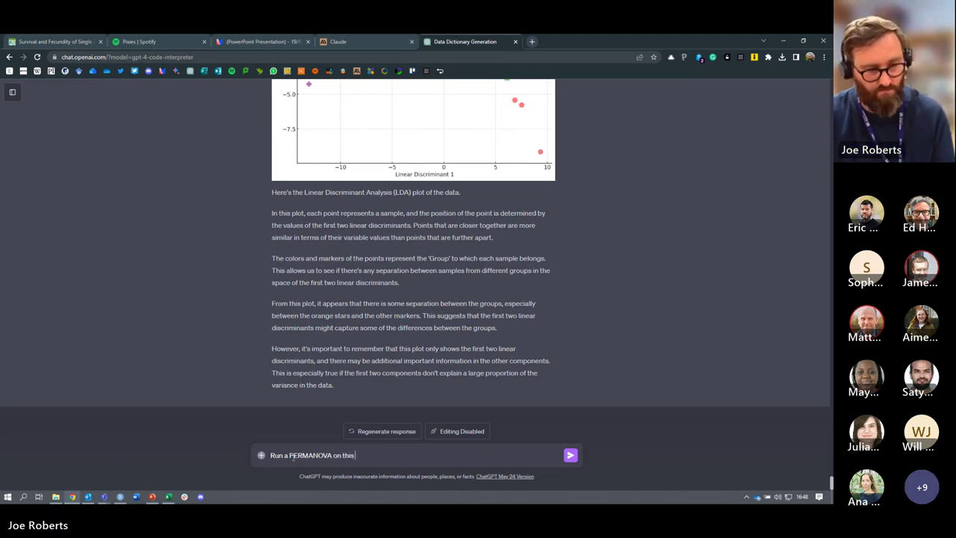
key(BackSpace)
key(BackSpace)
key(BackSpace)
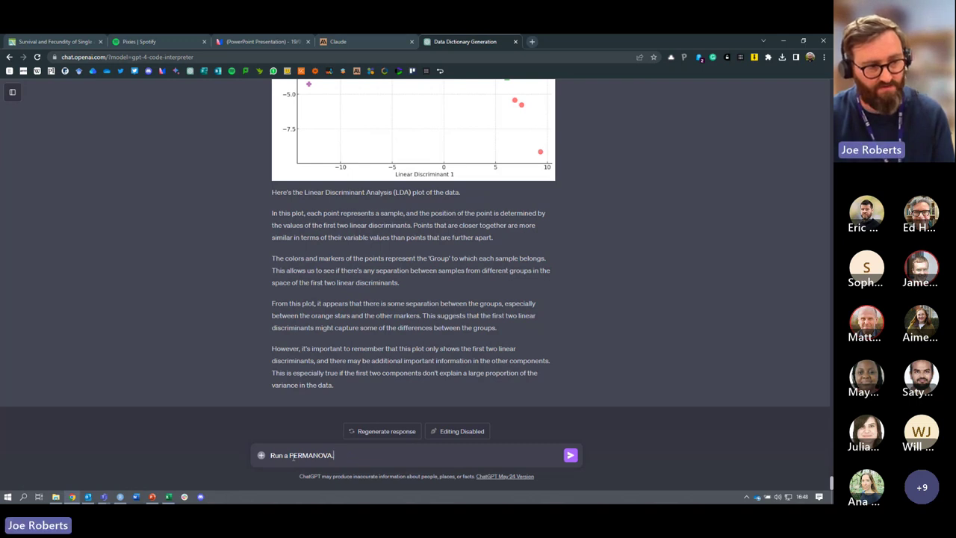
text(.)
key(Return)
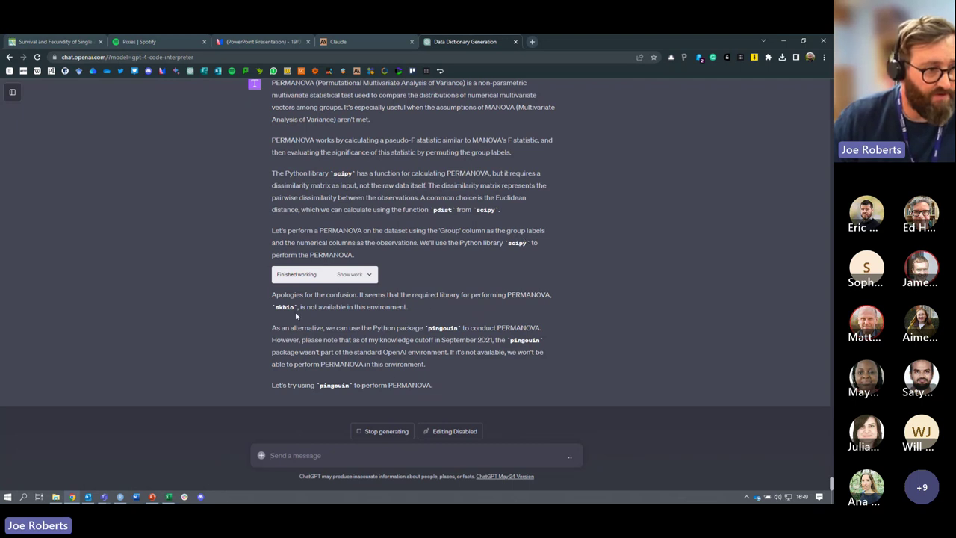
Review the PERMANOVA response, including its notes on the skbio and pingouin libraries and suggested code, and look back at the LDA plot
drag(276, 284, 293, 285)
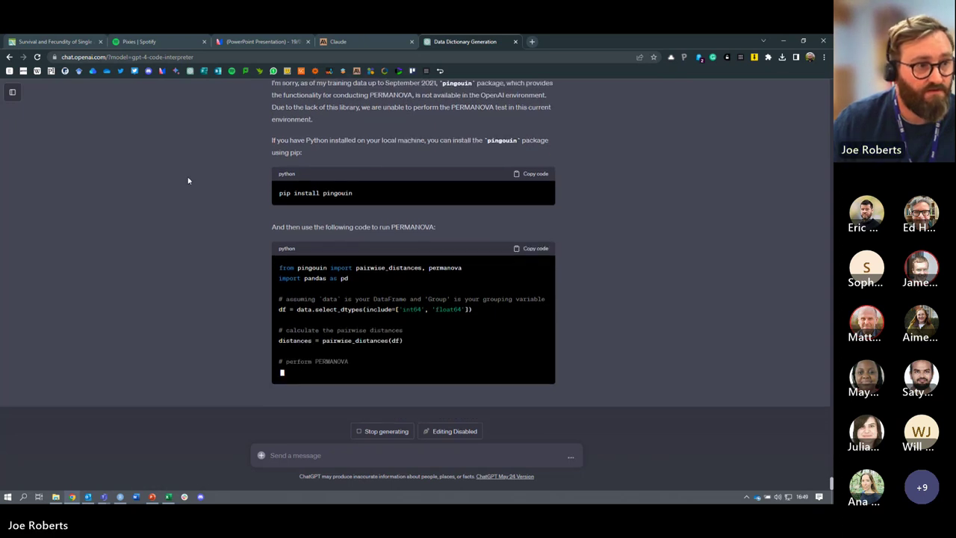
scroll(188, 180, up, 3)
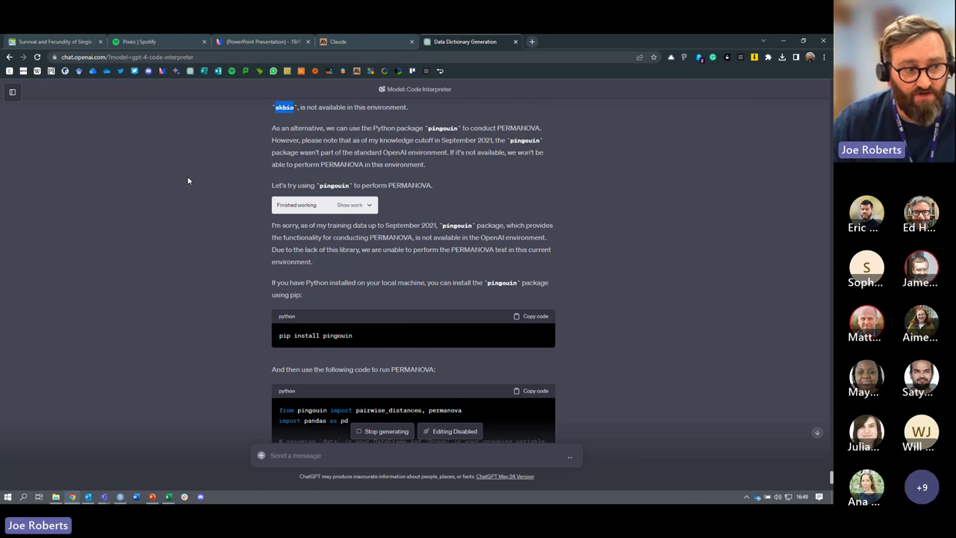
scroll(260, 257, down, 3)
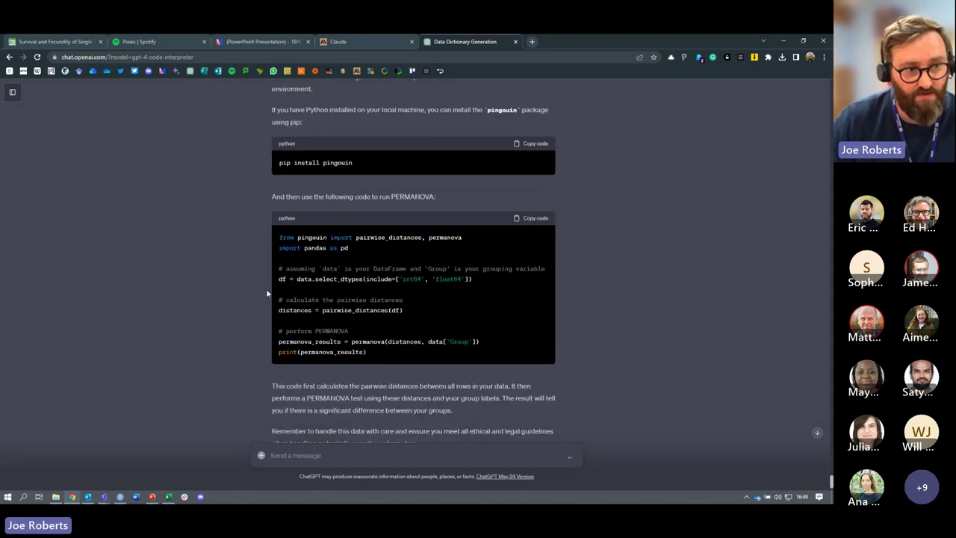
scroll(265, 298, up, 2)
scroll(266, 293, up, 1)
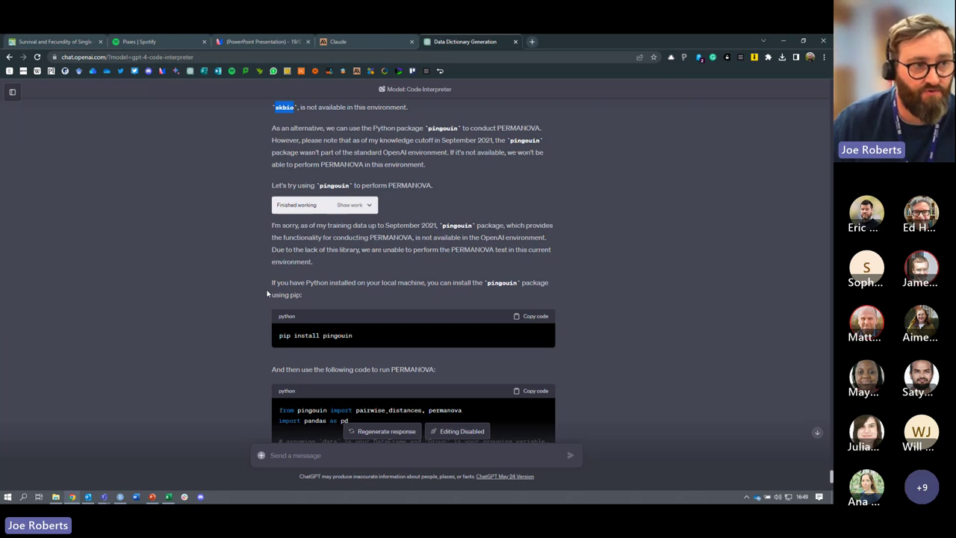
scroll(267, 293, down, 5)
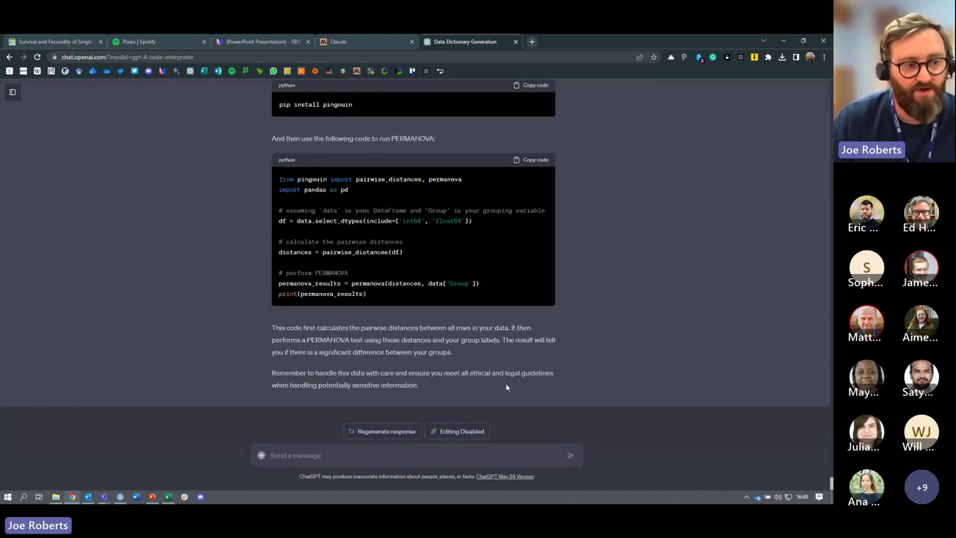
scroll(228, 358, up, 15)
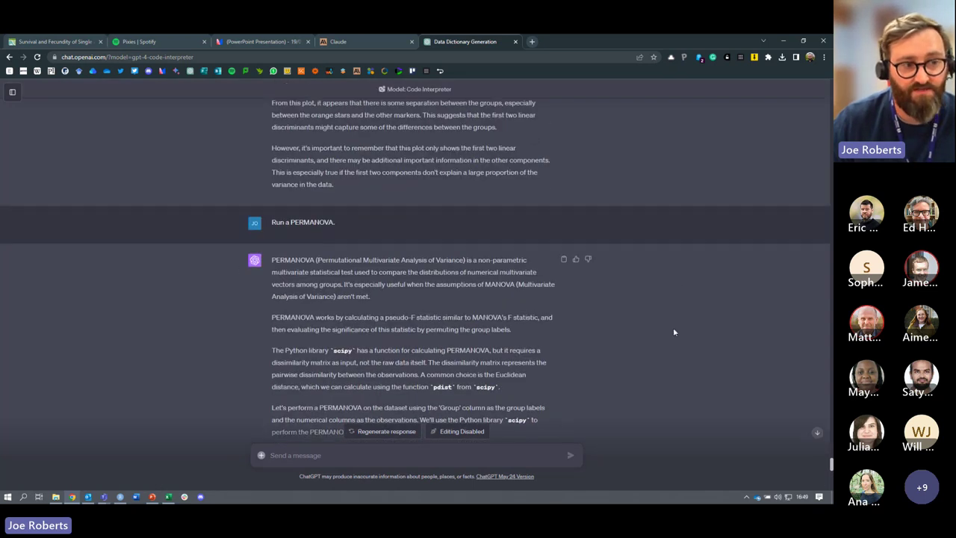
scroll(673, 331, down, 15)
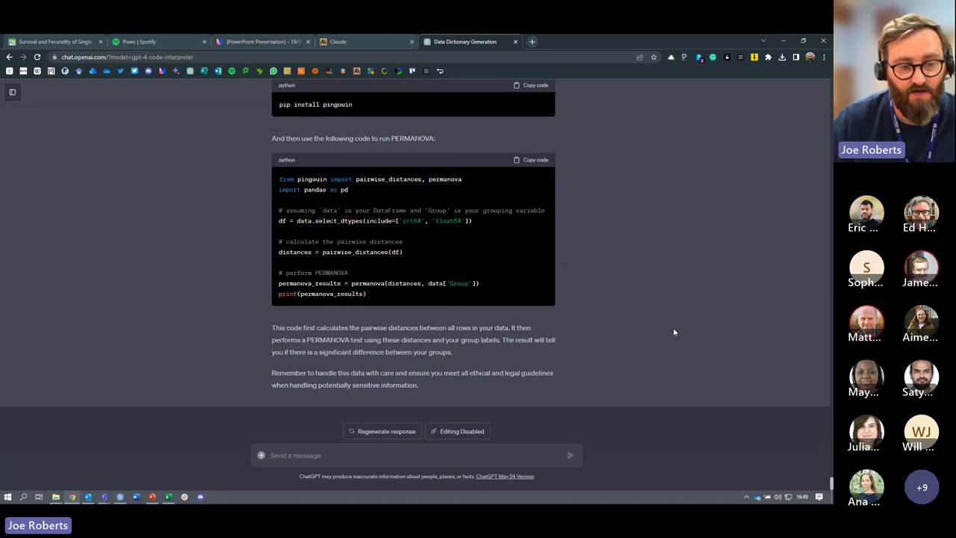
scroll(673, 331, up, 15)
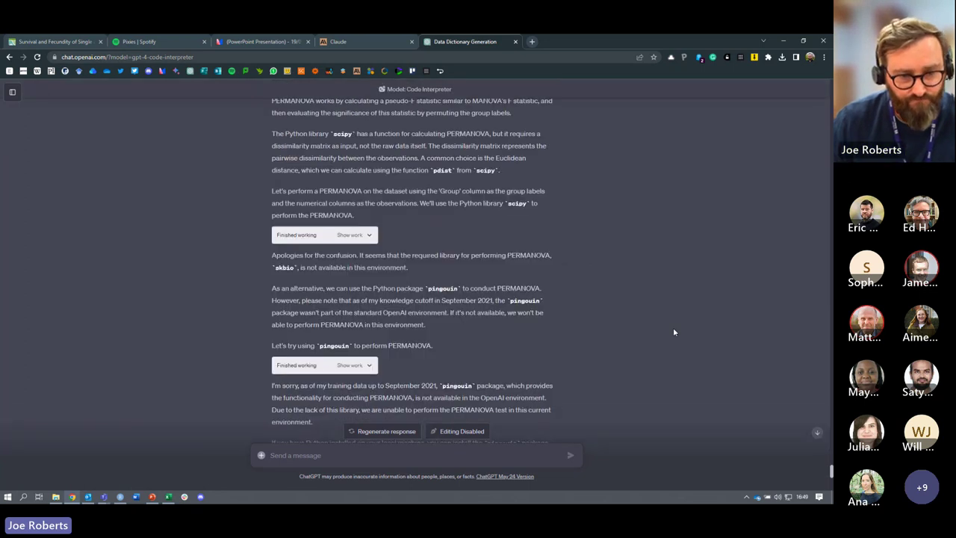
scroll(673, 332, up, 10)
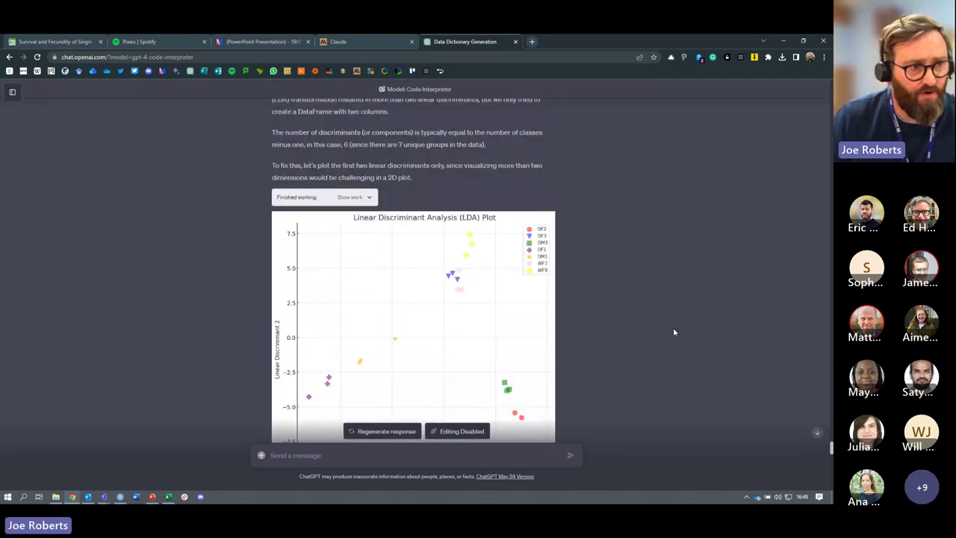
Send the prompt "Save the LDA plot in high resolution."
scroll(673, 332, down, 10)
scroll(673, 331, down, 8)
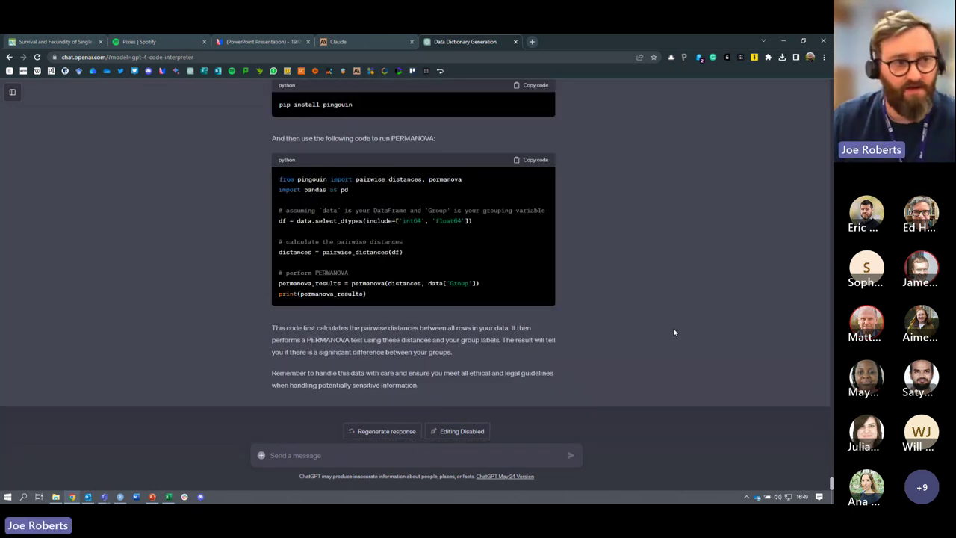
scroll(673, 331, up, 15)
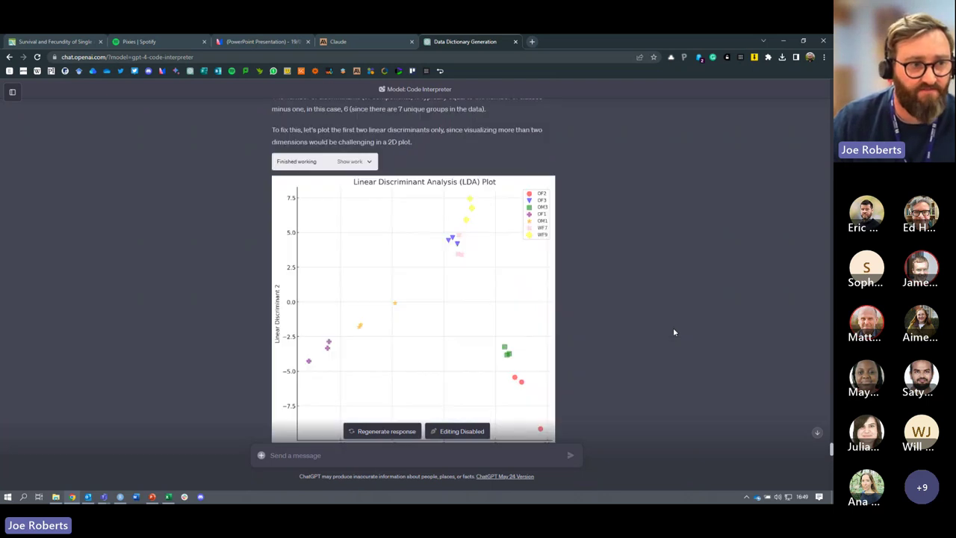
scroll(441, 275, down, 7)
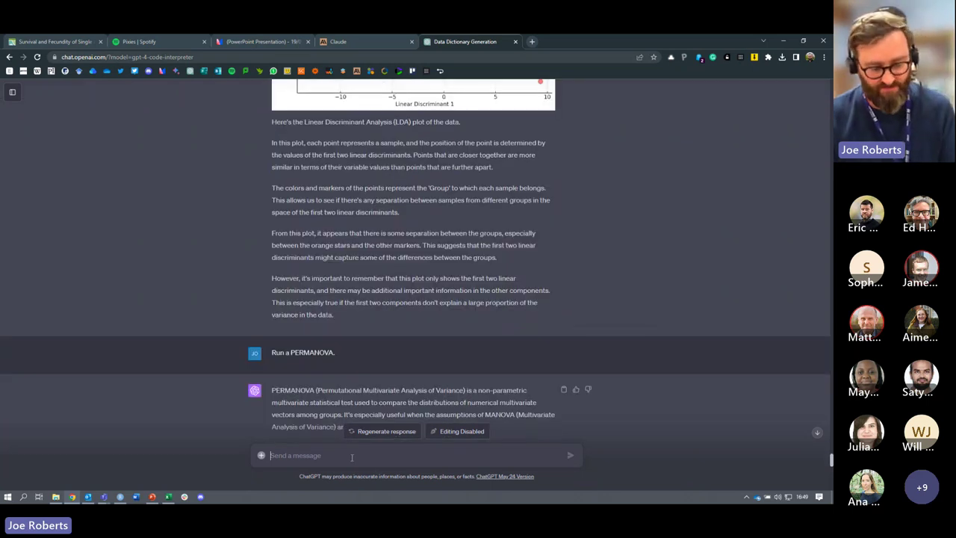
text(Save the L)
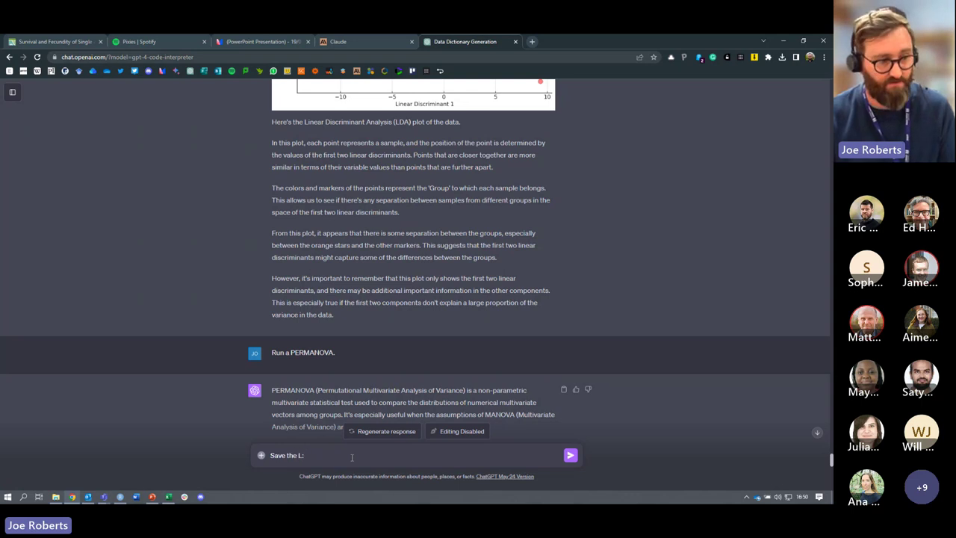
text(DA plot i)
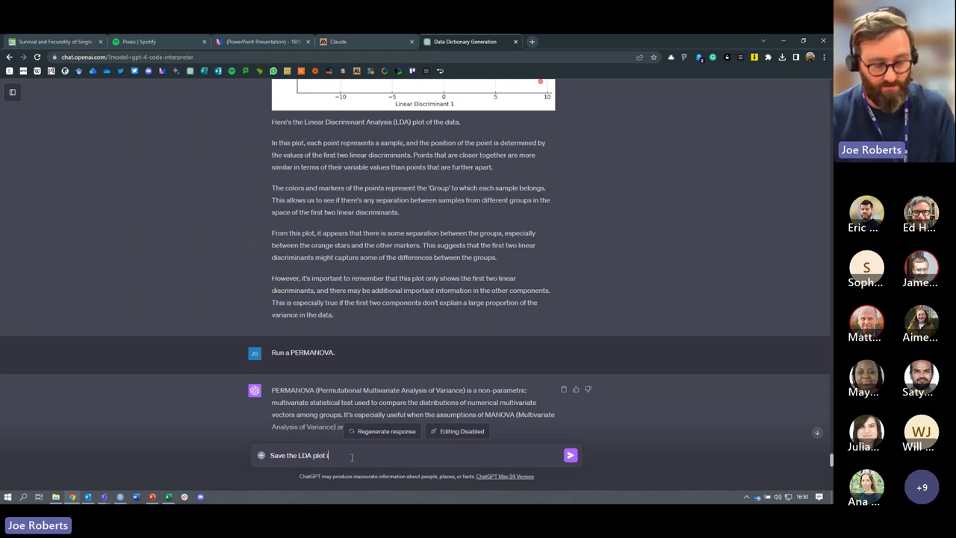
text(n high resol)
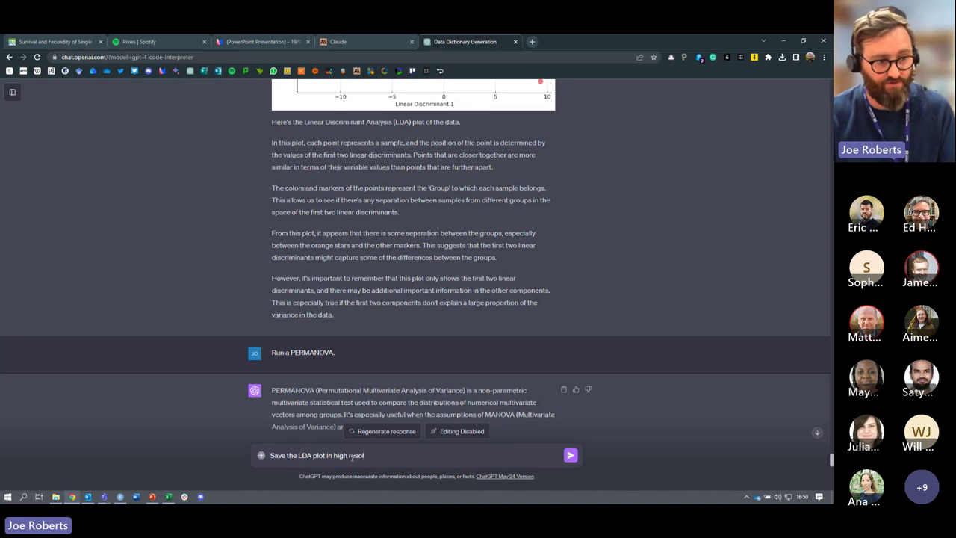
text(ution.)
key(Return)
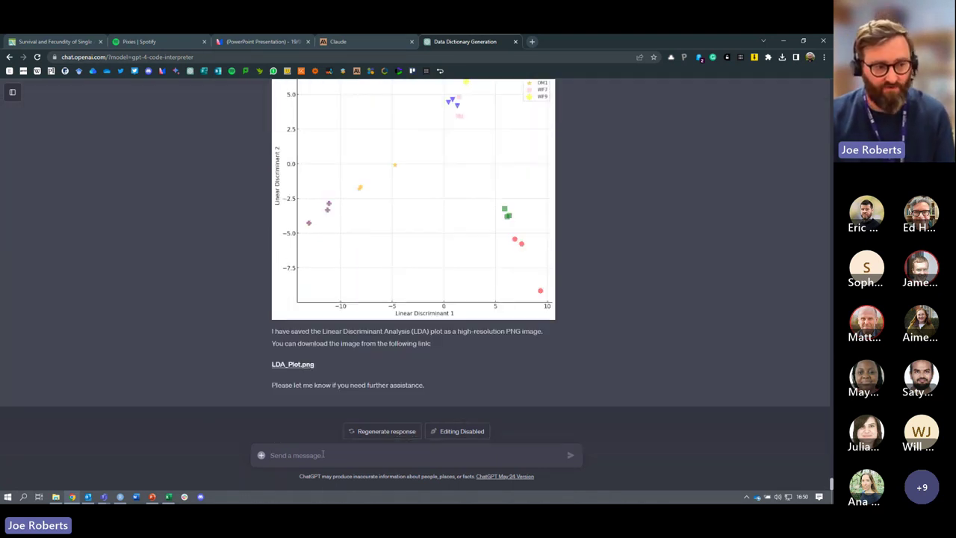
Send the prompt "Convert the python code used to import this data file and run the PCA into R code."
text(Convert)
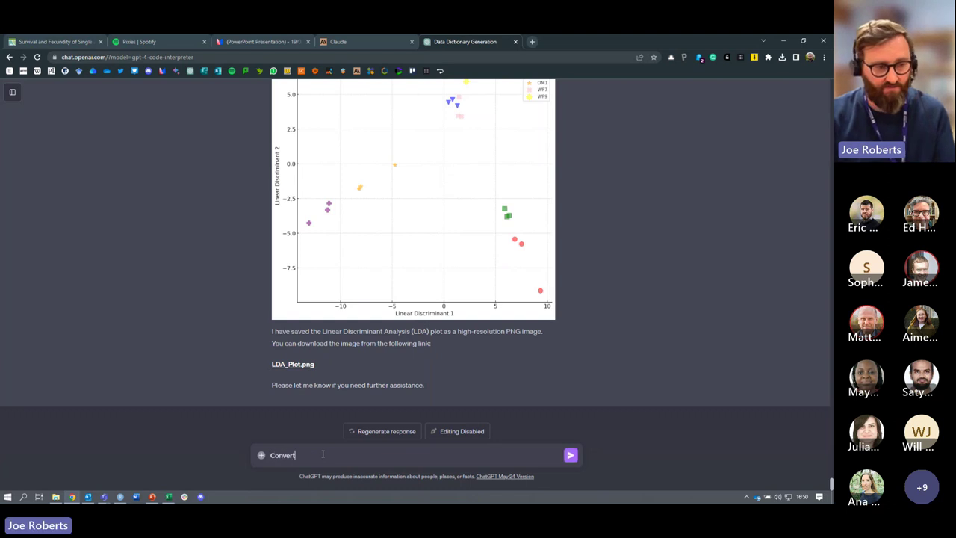
text( the python c)
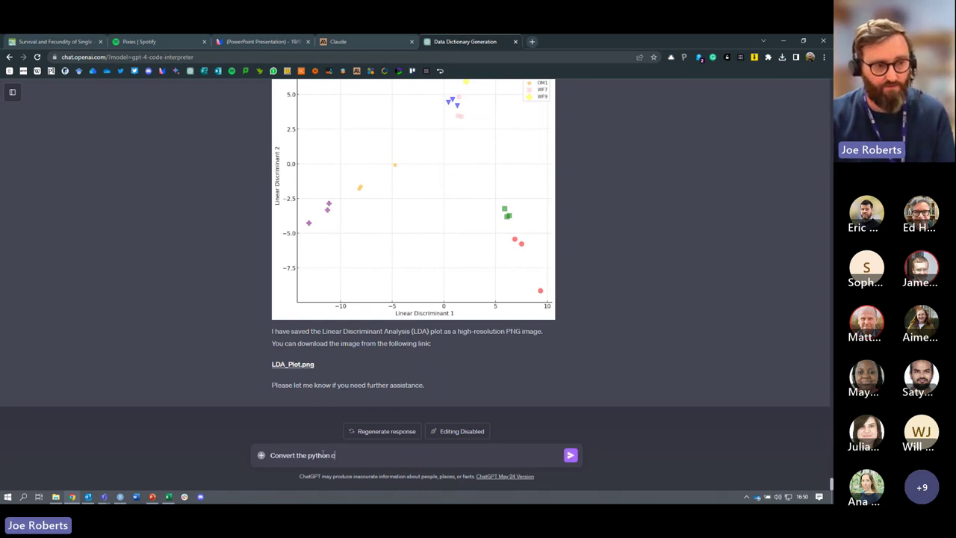
text(ode used to im)
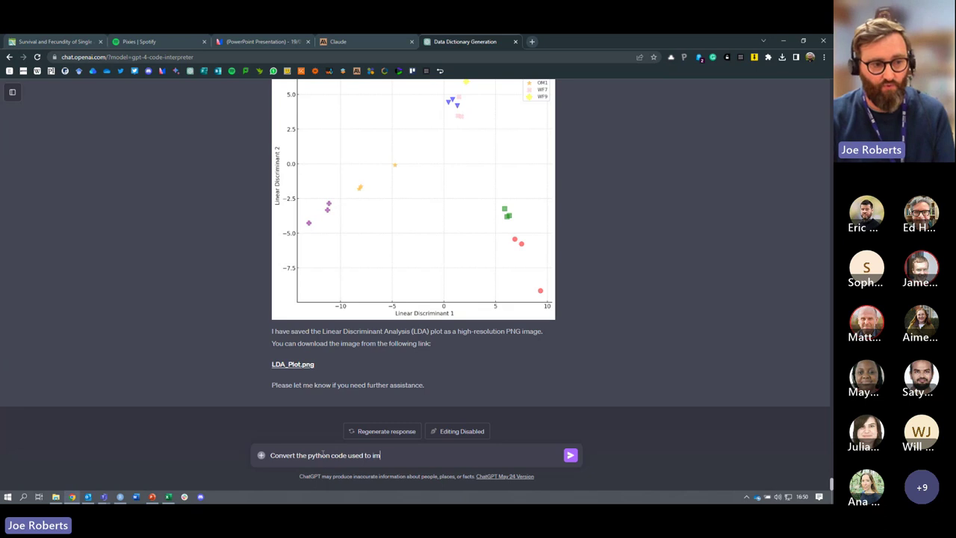
text(port this data t)
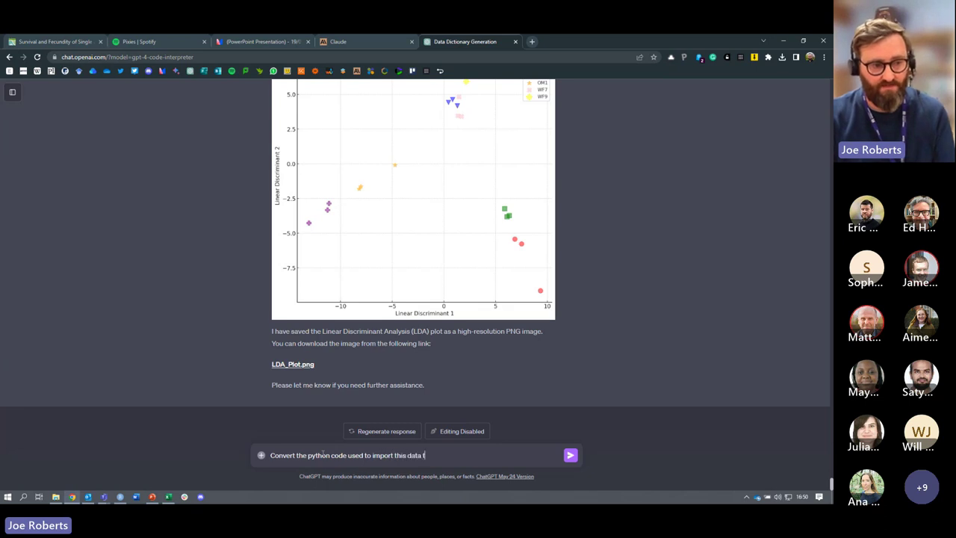
text(ile and run th)
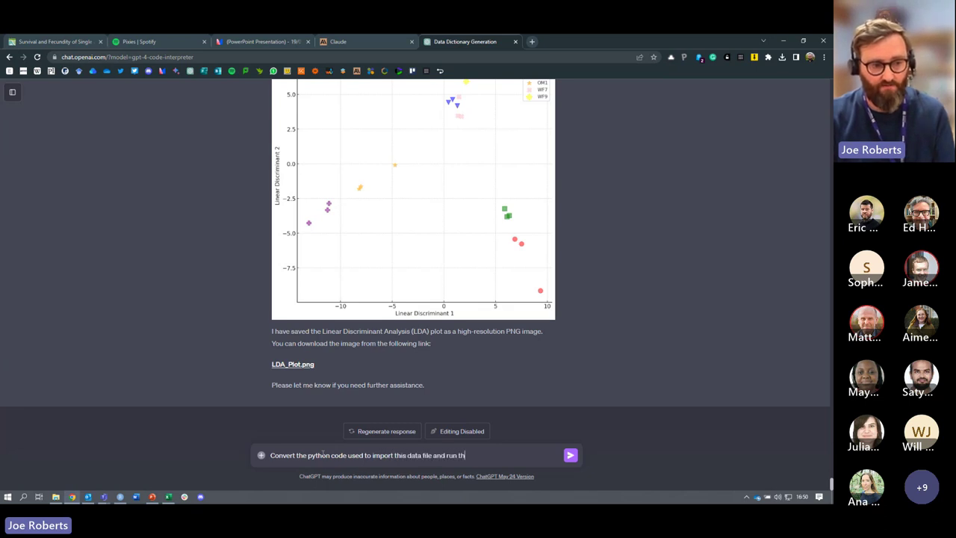
text(e PCA into)
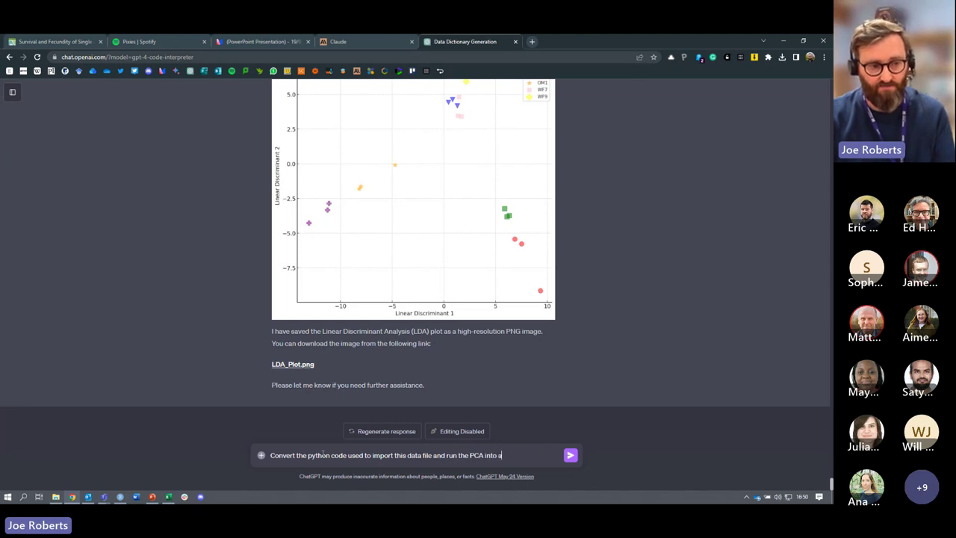
text( R code.)
key(Return)
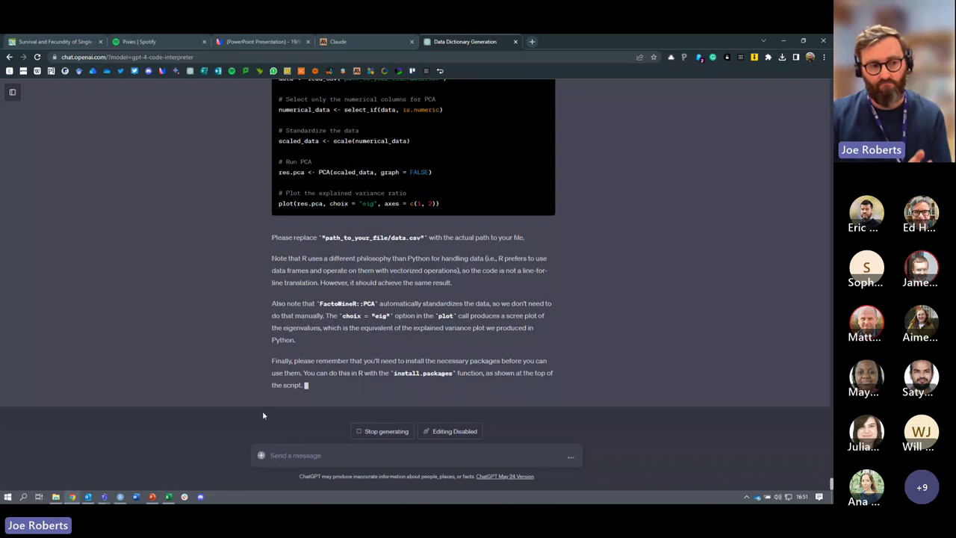
Review the converted R script for the data import and PCA, along with the explanatory notes below it
scroll(239, 384, up, 2)
scroll(238, 381, up, 1)
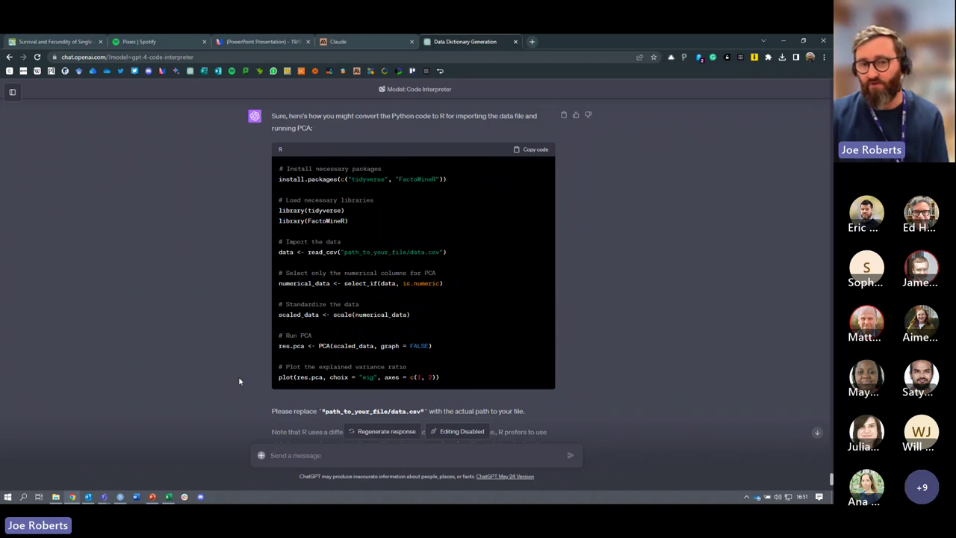
scroll(239, 380, up, 5)
scroll(239, 381, down, 5)
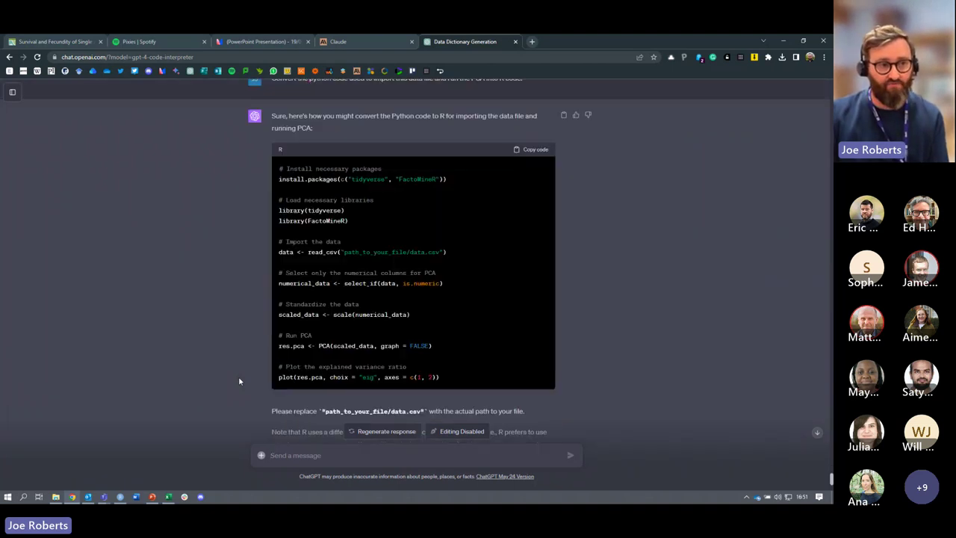
scroll(239, 381, down, 2)
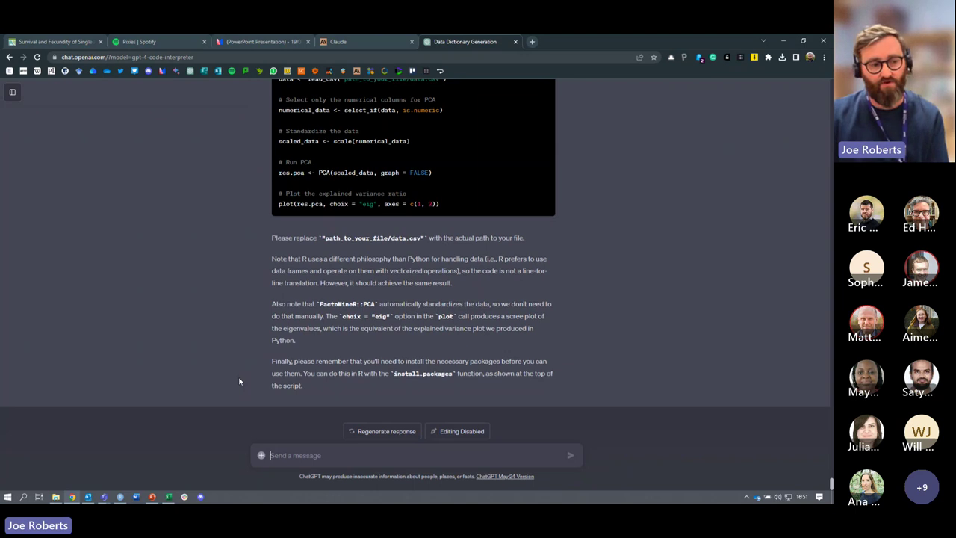
scroll(239, 381, up, 10)
scroll(239, 381, down, 9)
scroll(239, 381, down, 1)
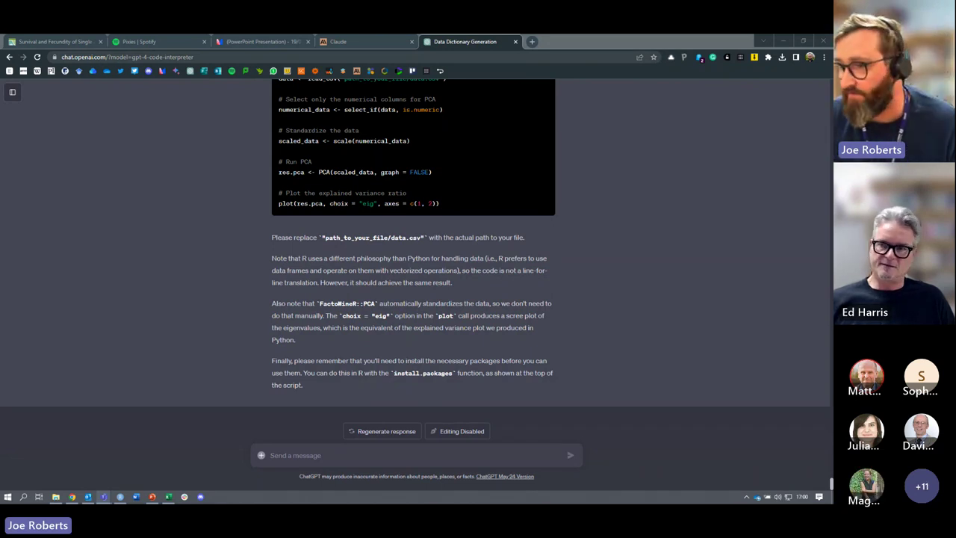
Switch to the Claude conversation "Weather Data Cleaning in R" and look through the prompt and its R code for cleaning the CSV
click(376, 44)
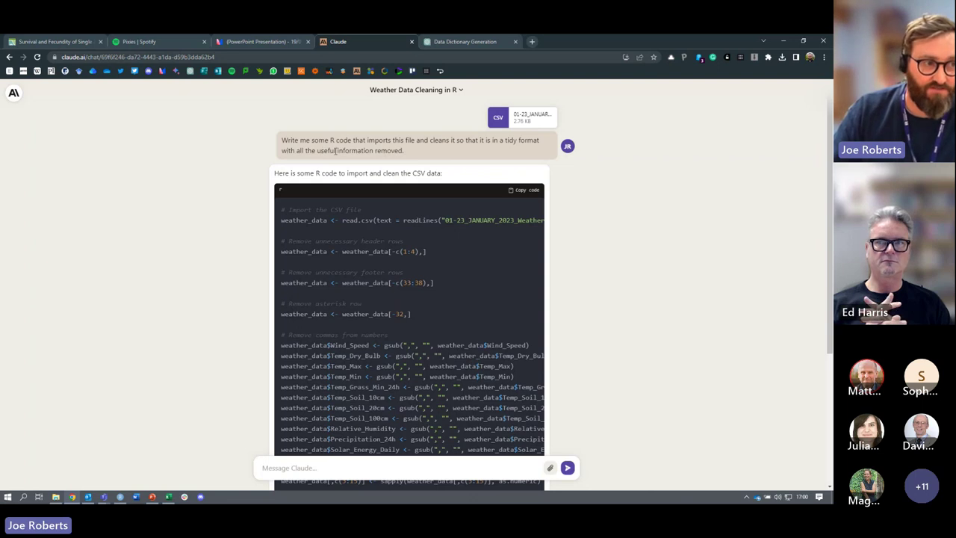
scroll(428, 157, down, 1)
scroll(429, 157, down, 2)
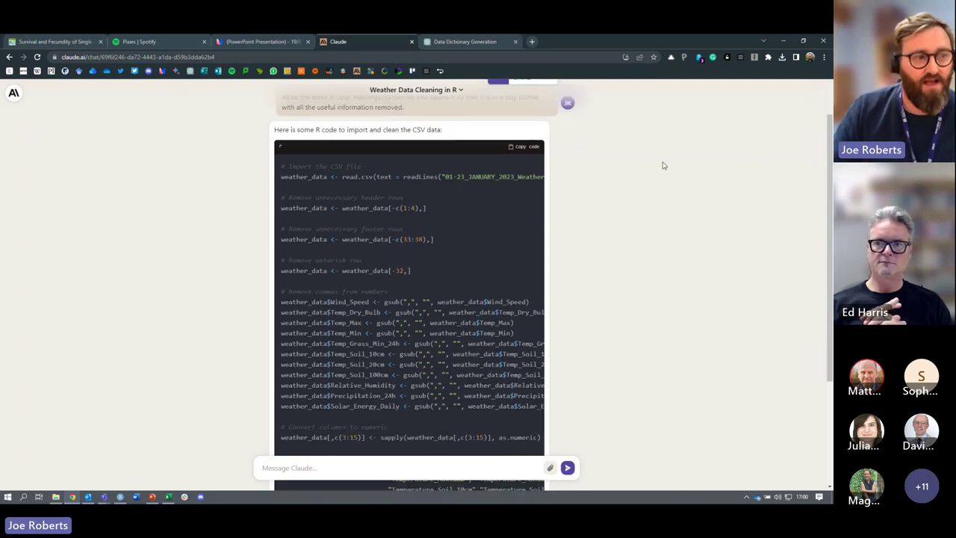
scroll(477, 151, down, 1)
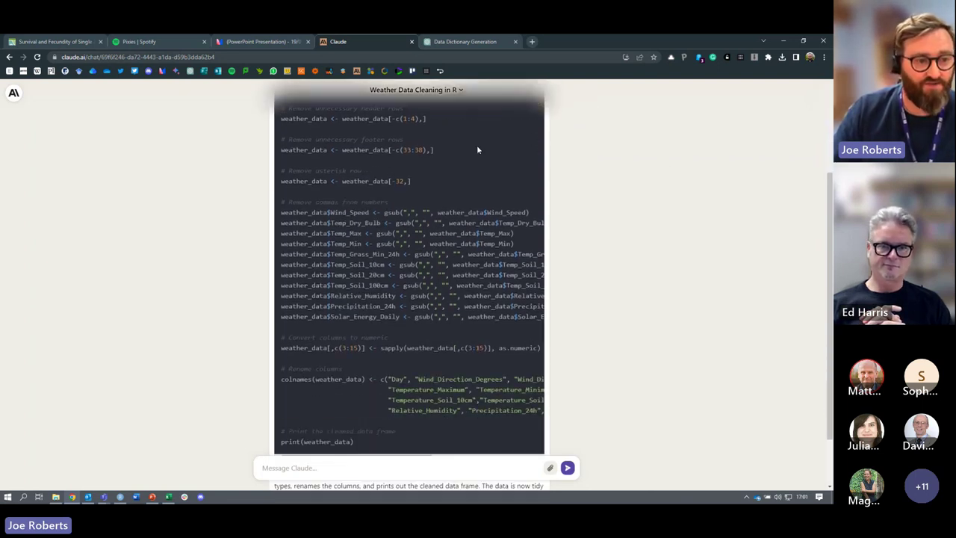
scroll(645, 240, up, 3)
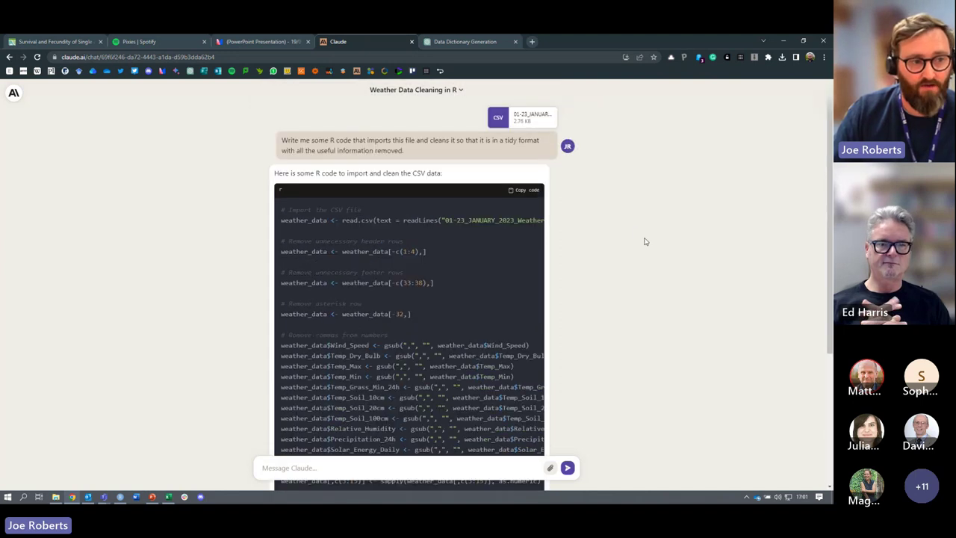